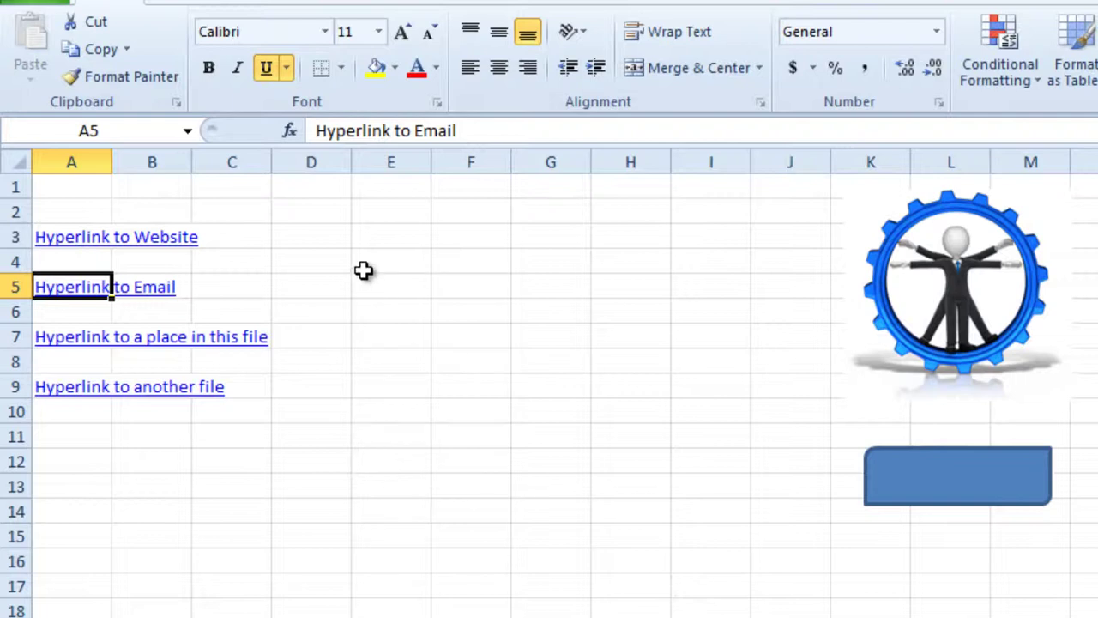
# Step: Follow the 'Hyperlink to Website' link in A3 to open the linked YouTube channel page
pyautogui.click(69, 242)
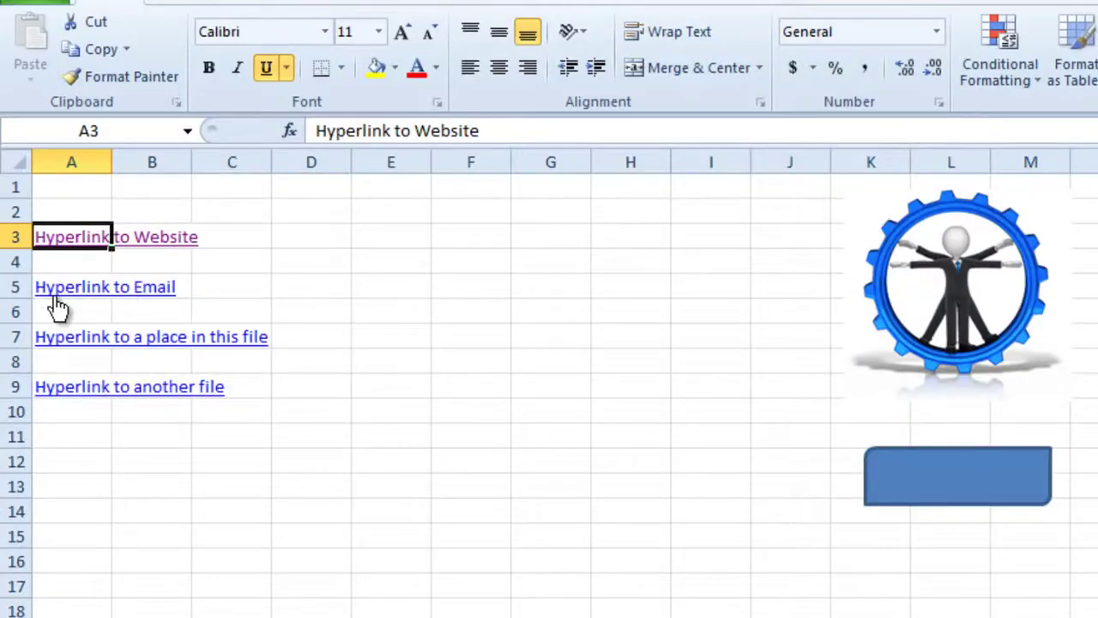
# Step: Follow the 'Hyperlink to Email' link in A5 to open a 'Link from Excel' Outlook message
pyautogui.click(67, 296)
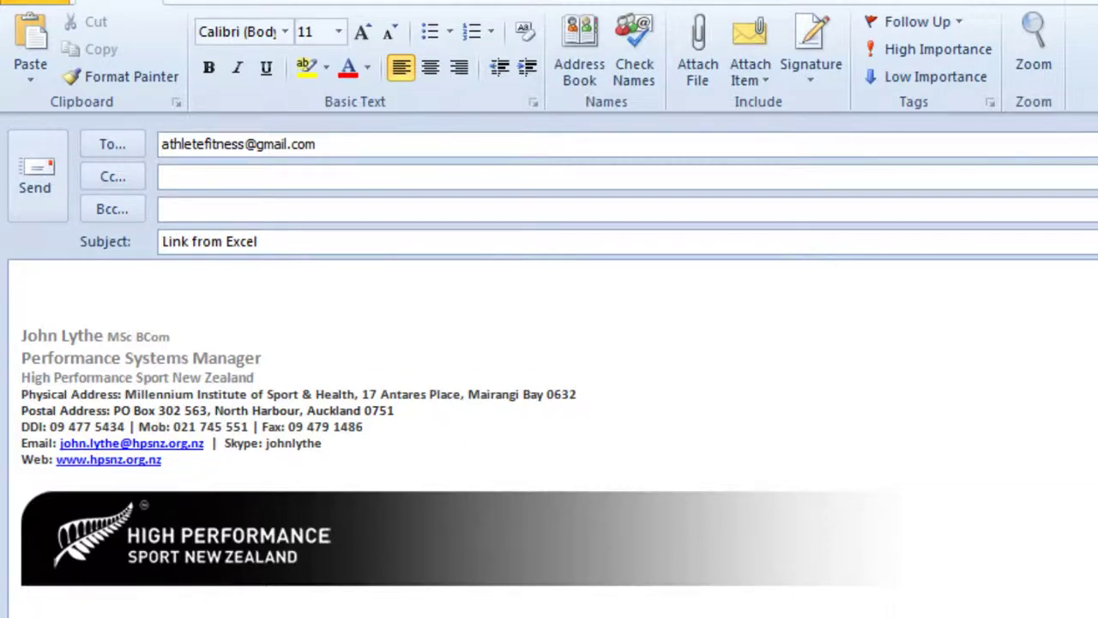
# Step: Close the Outlook test message and discard it without saving
pyautogui.press('Escape')
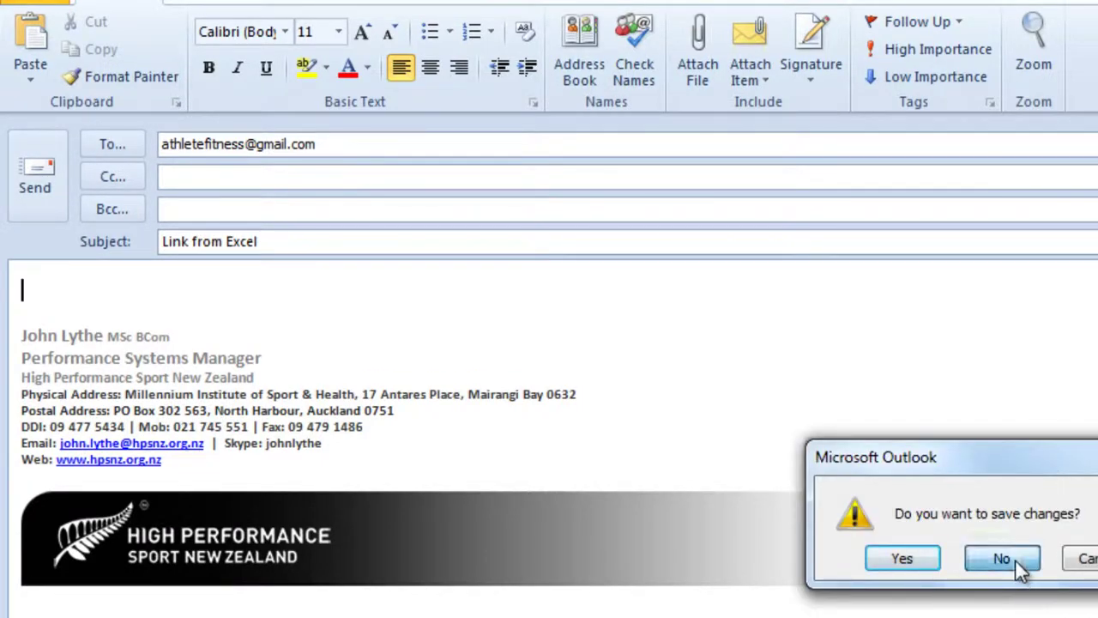
pyautogui.click(1001, 558)
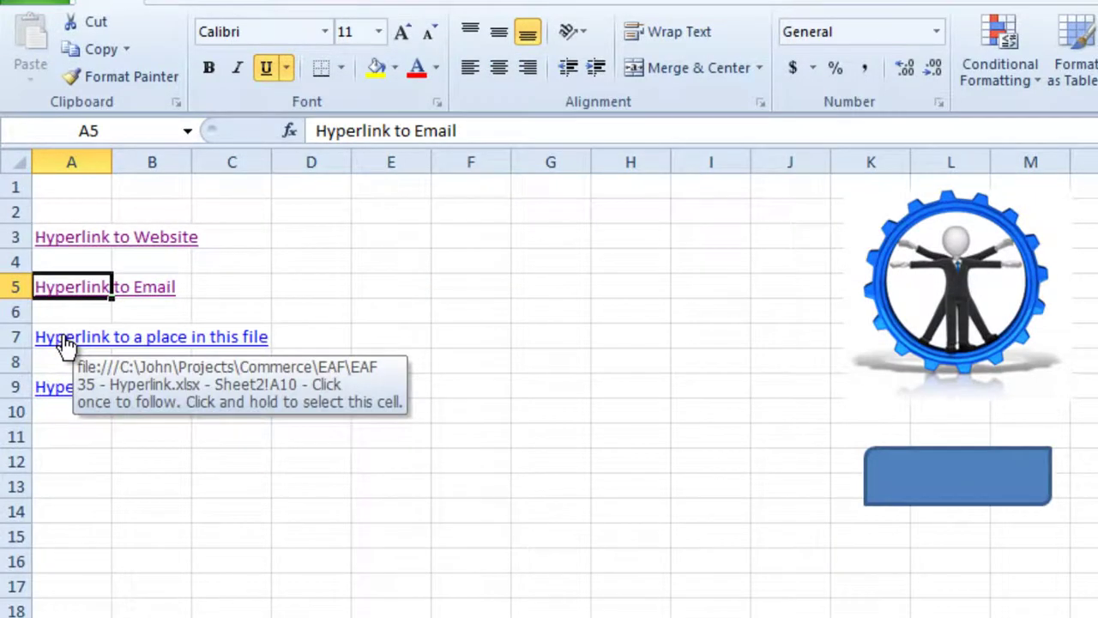
# Step: Test the A7 and A9 links, then close EAF 32 - Presentation Selector without saving
pyautogui.click(67, 339)
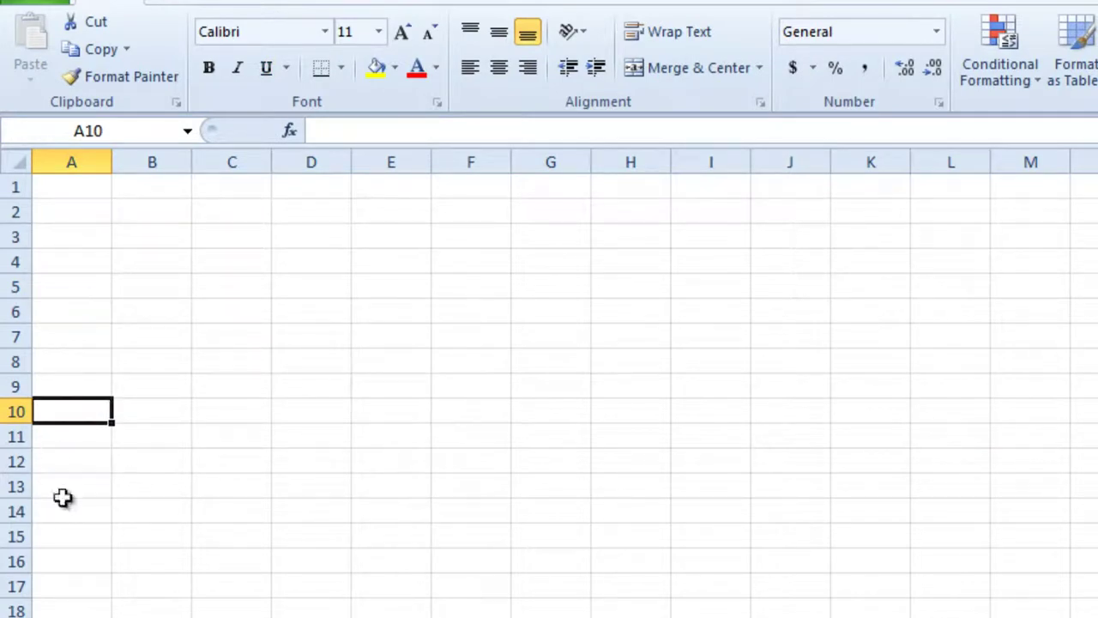
pyautogui.hotkey('ctrl', 'pageup')
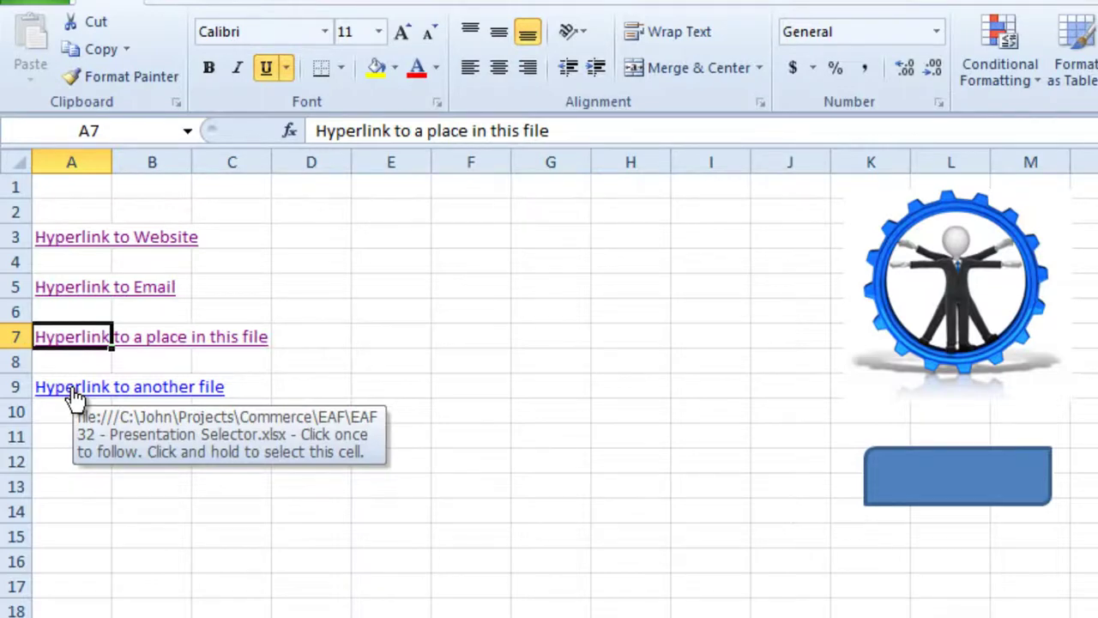
pyautogui.click(76, 390)
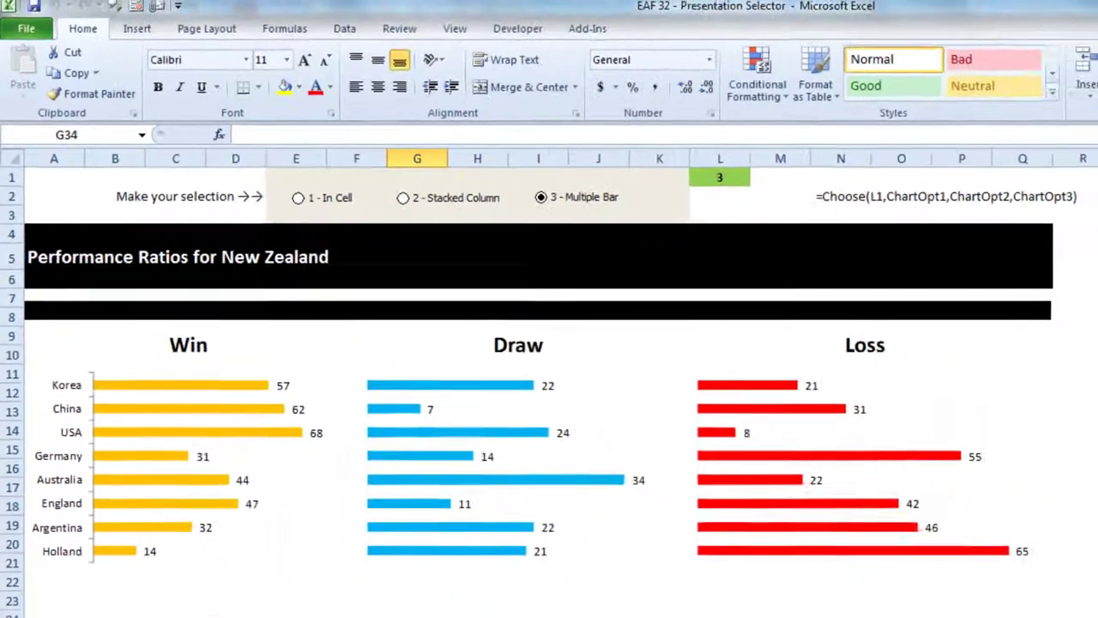
pyautogui.hotkey('ctrl', 'w')
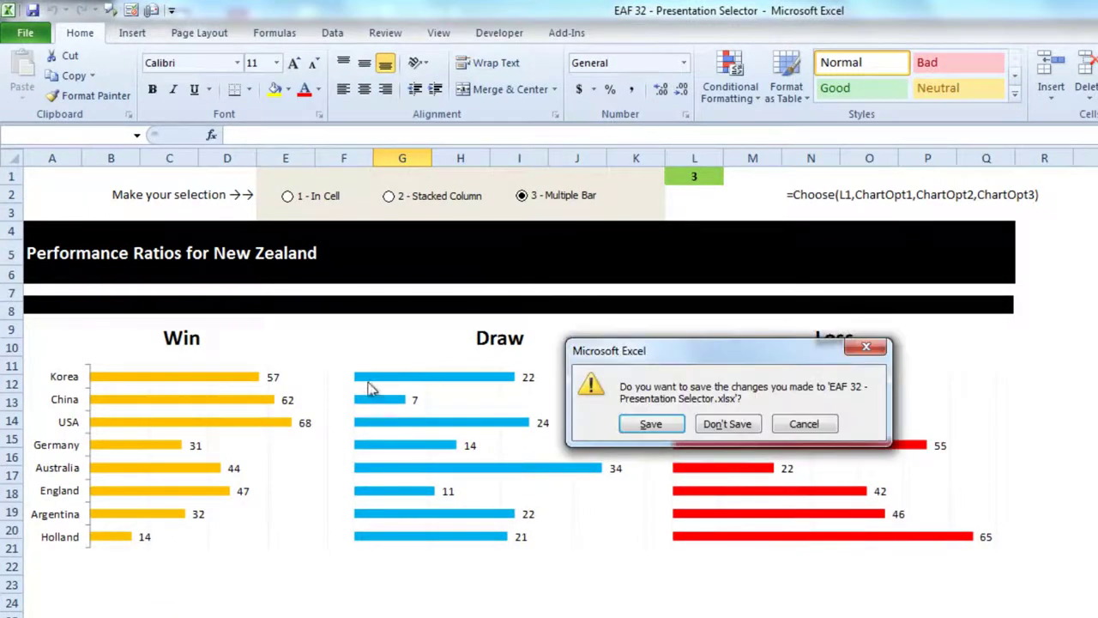
pyautogui.click(719, 426)
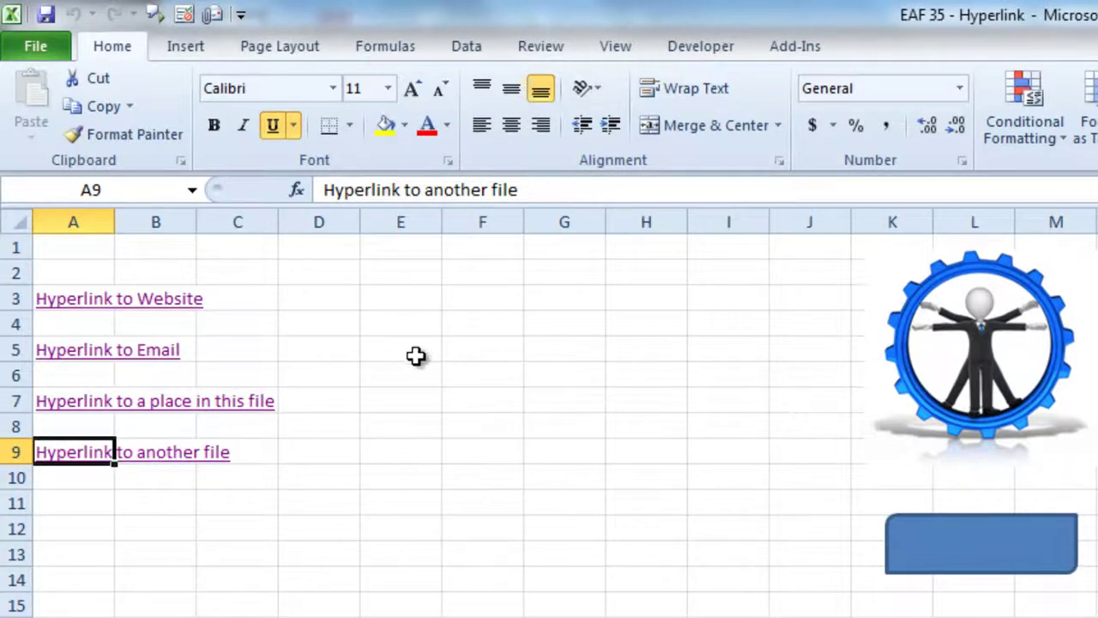
# Step: Enter labels 'website', 'email', 'file location' and 'another file' in E3, E5, E7 and E9
pyautogui.click(420, 298)
pyautogui.write('website')
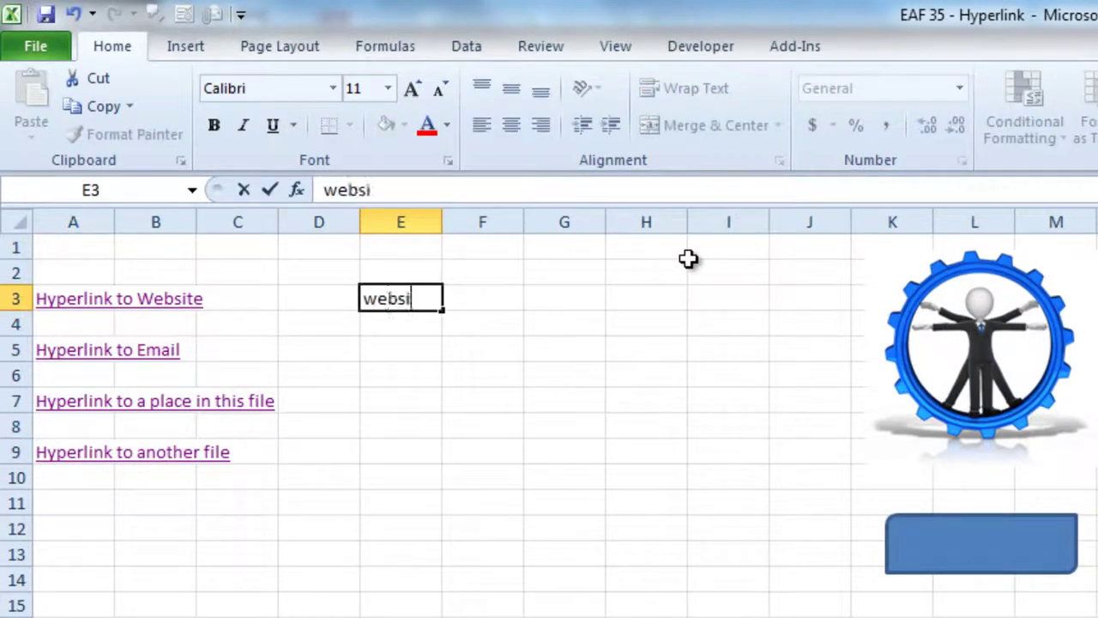
pyautogui.press('Return')
pyautogui.press('Return')
pyautogui.write('email')
pyautogui.press('Return')
pyautogui.press('Return')
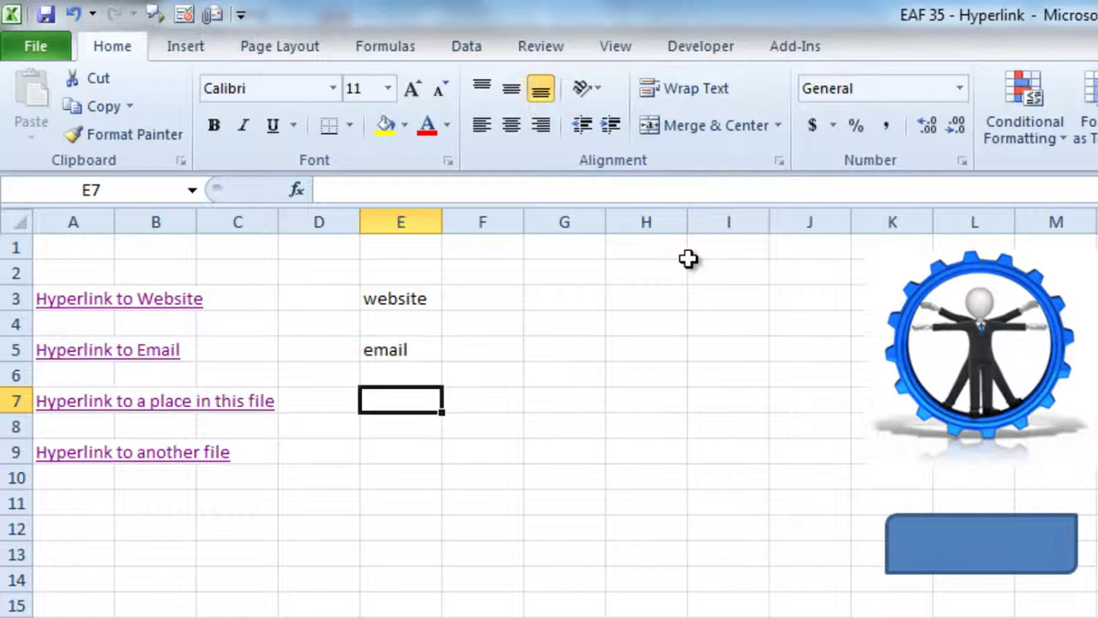
pyautogui.write('file')
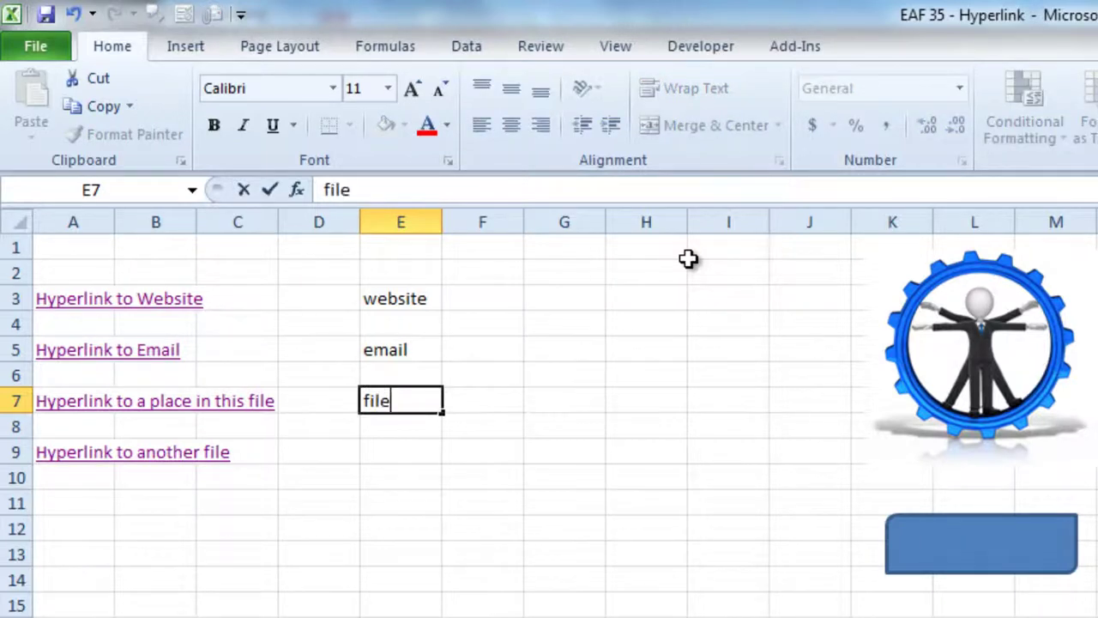
pyautogui.write(' location')
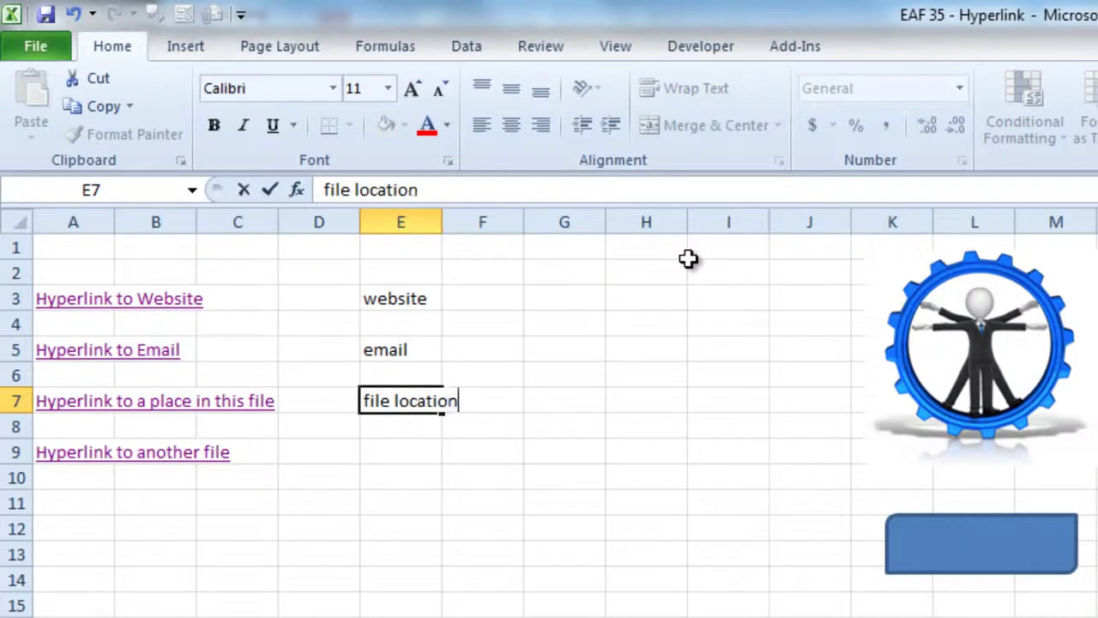
pyautogui.press('Return')
pyautogui.press('Return')
pyautogui.write('another file')
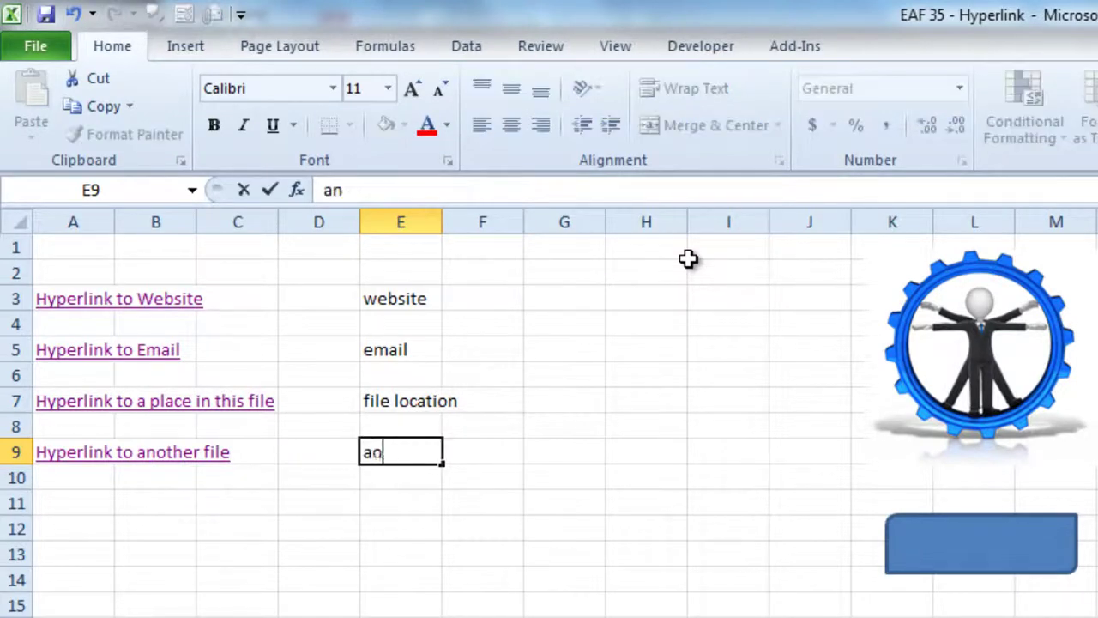
pyautogui.press('Return')
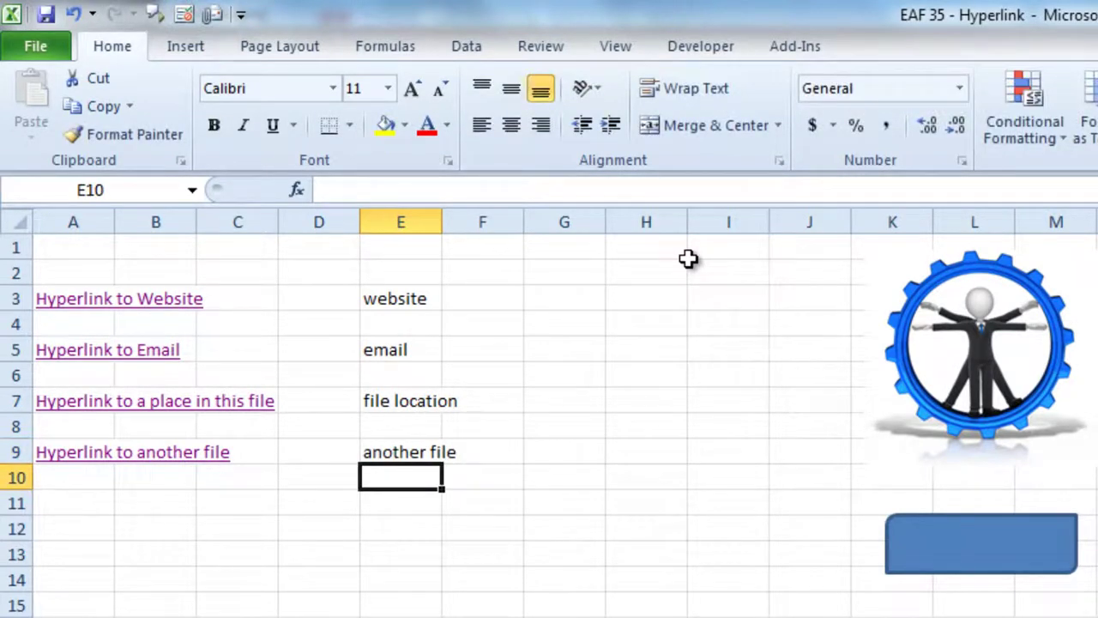
pyautogui.press('Down')
pyautogui.press('Down')
pyautogui.press('Down')
pyautogui.press('Down')
pyautogui.press('Down')
pyautogui.press('Down')
pyautogui.press('Down')
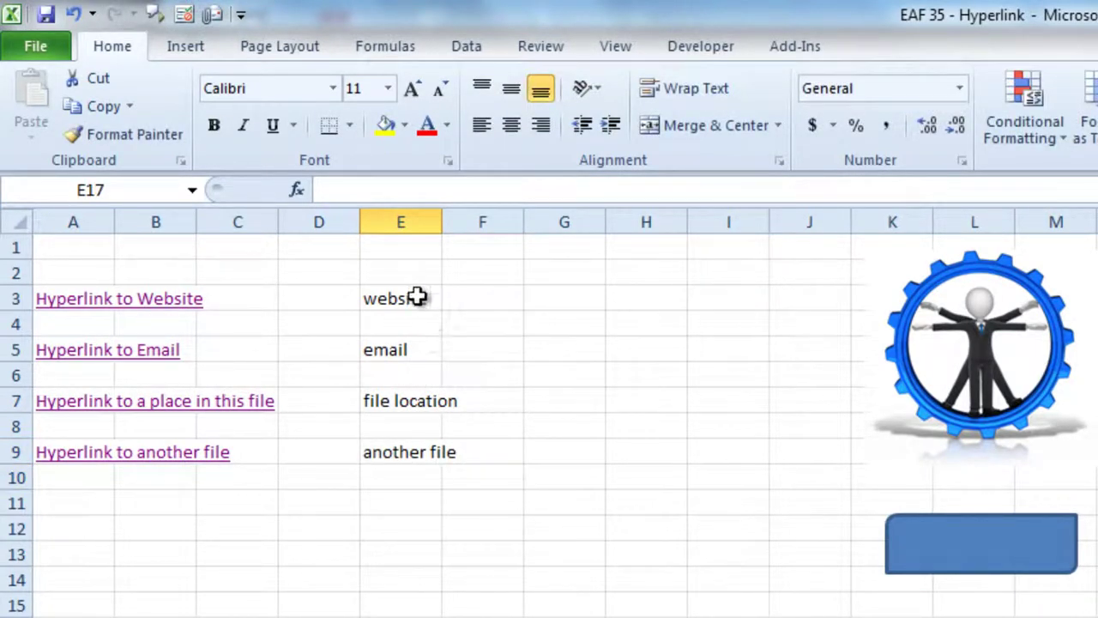
pyautogui.click(422, 298)
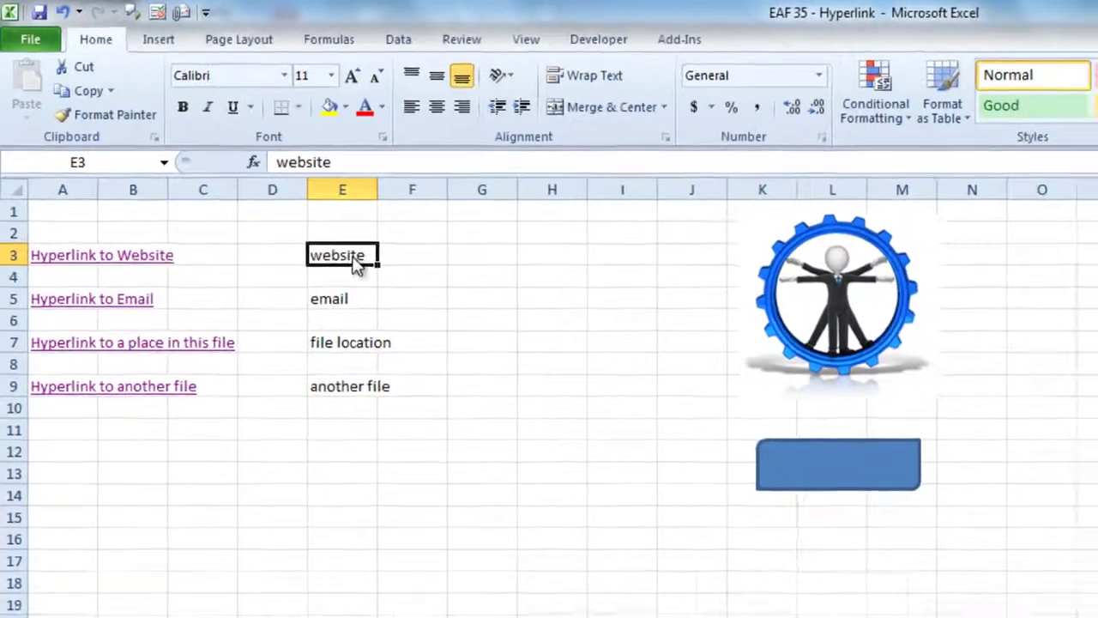
pyautogui.rightClick(358, 267)
pyautogui.click(385, 574)
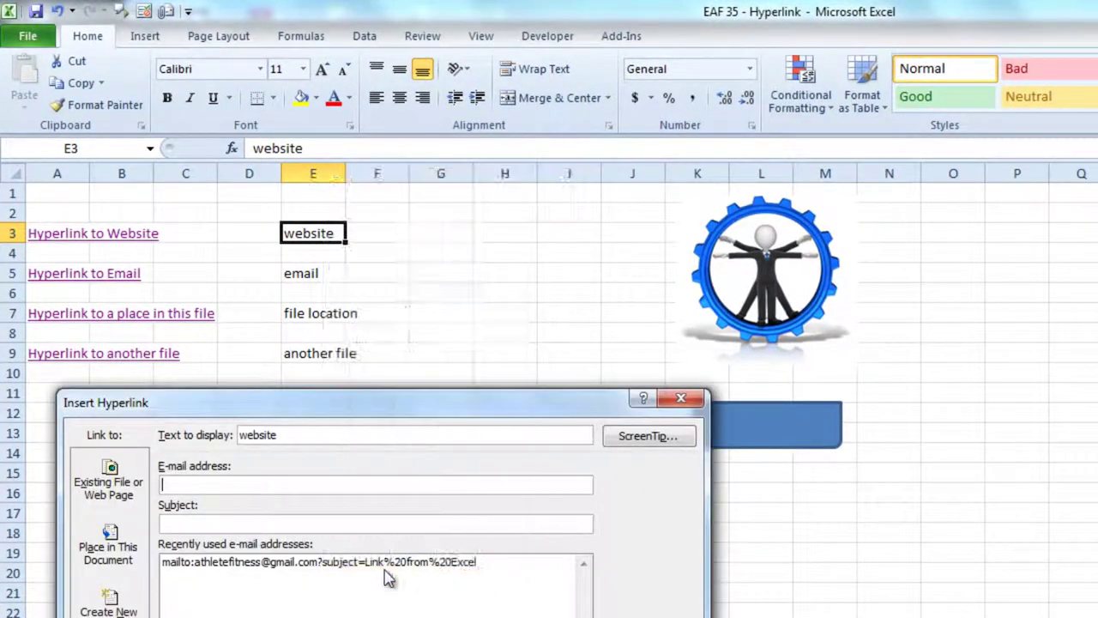
pyautogui.moveTo(398, 412); pyautogui.dragTo(760, 134)
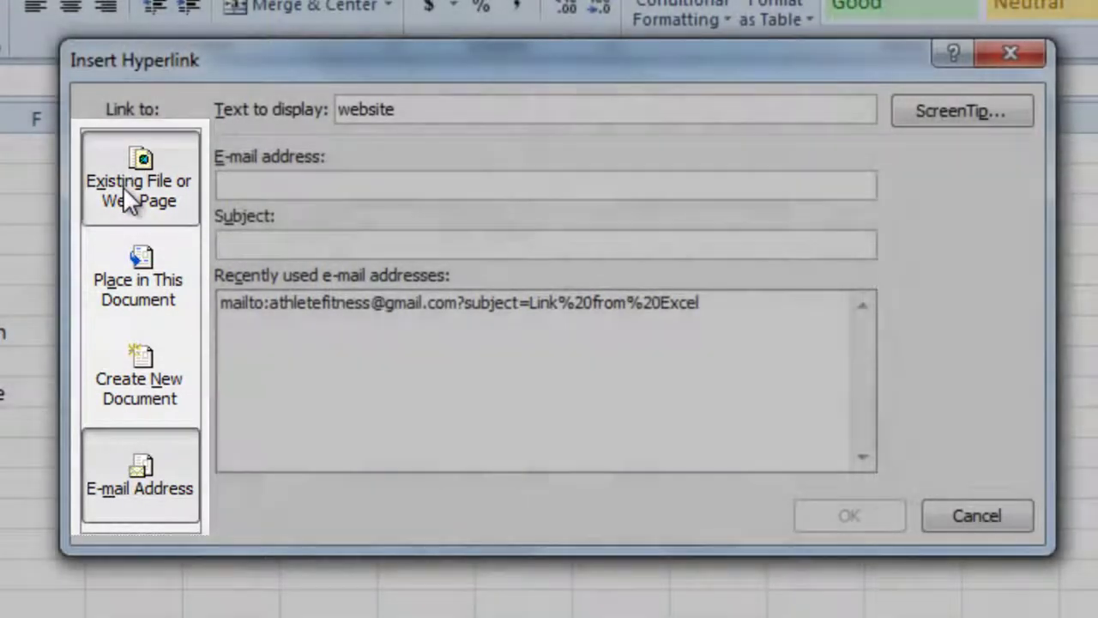
pyautogui.click(133, 192)
pyautogui.click(418, 107)
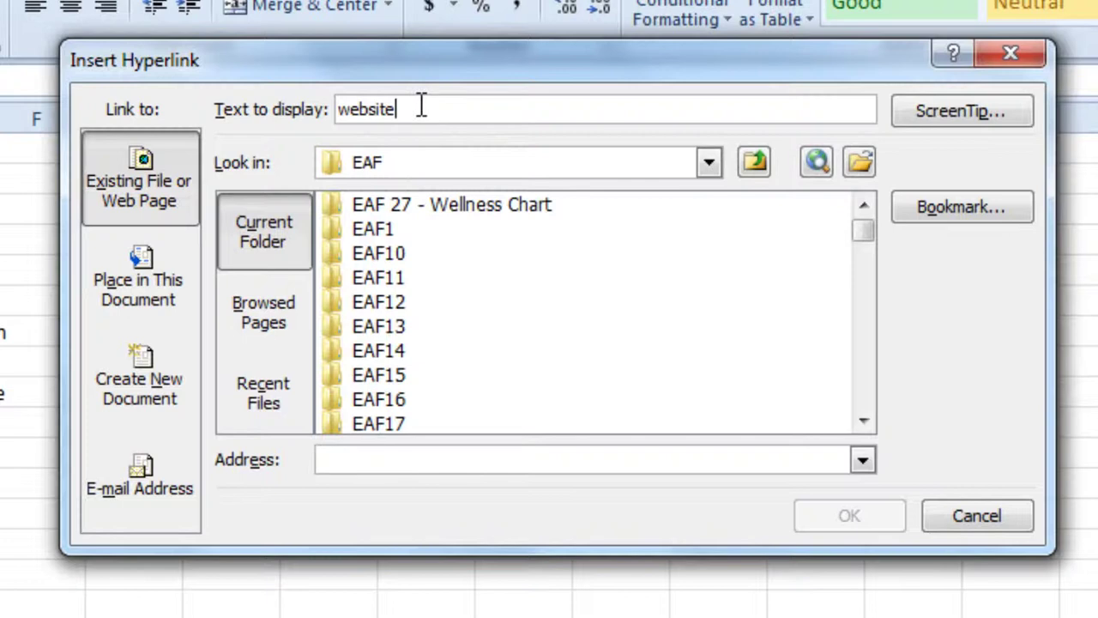
pyautogui.click(471, 458)
pyautogui.write('www.')
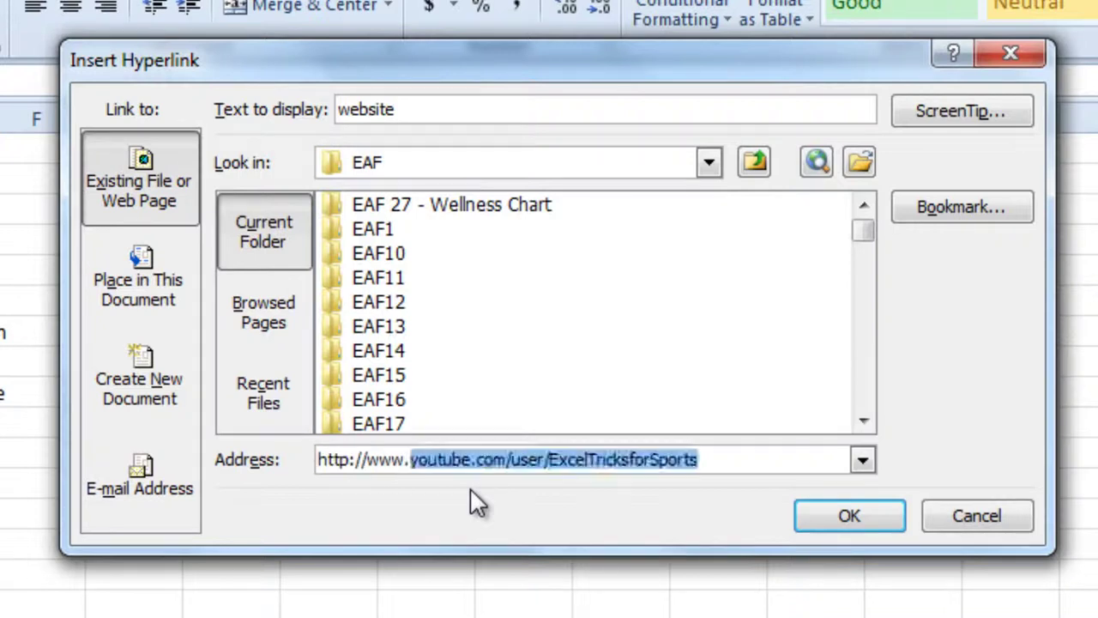
pyautogui.write('google.com')
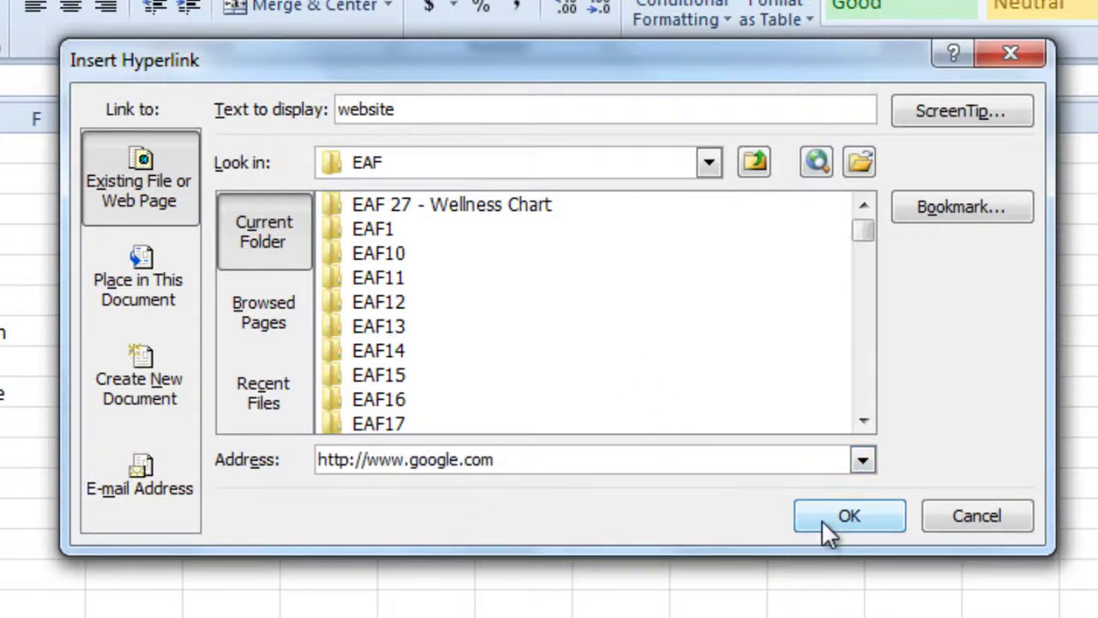
pyautogui.click(552, 105)
pyautogui.write('google')
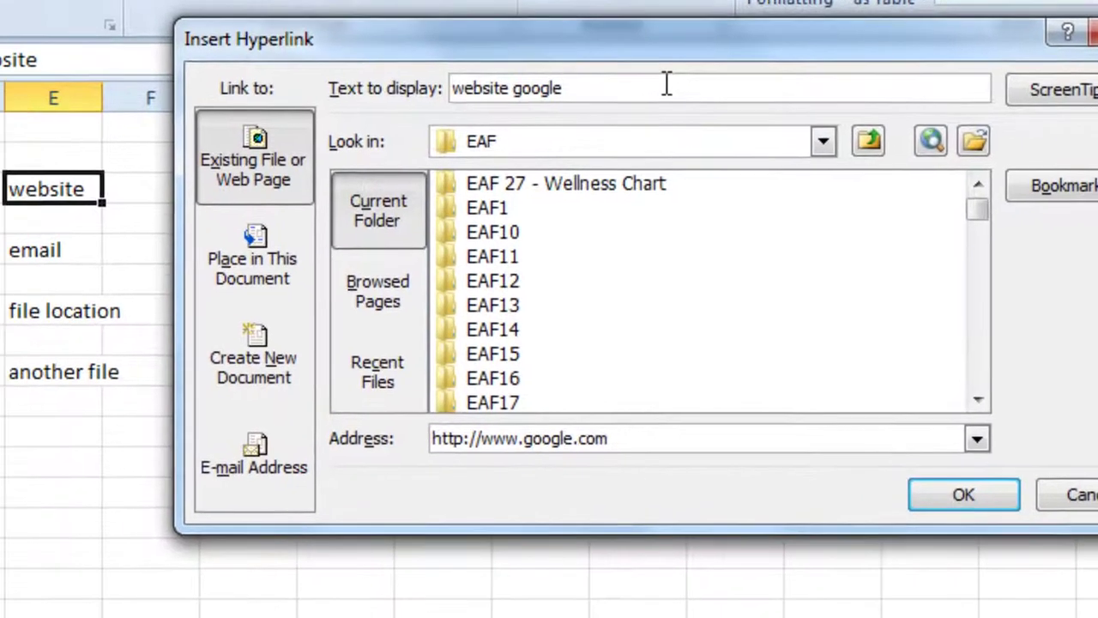
pyautogui.press('Return')
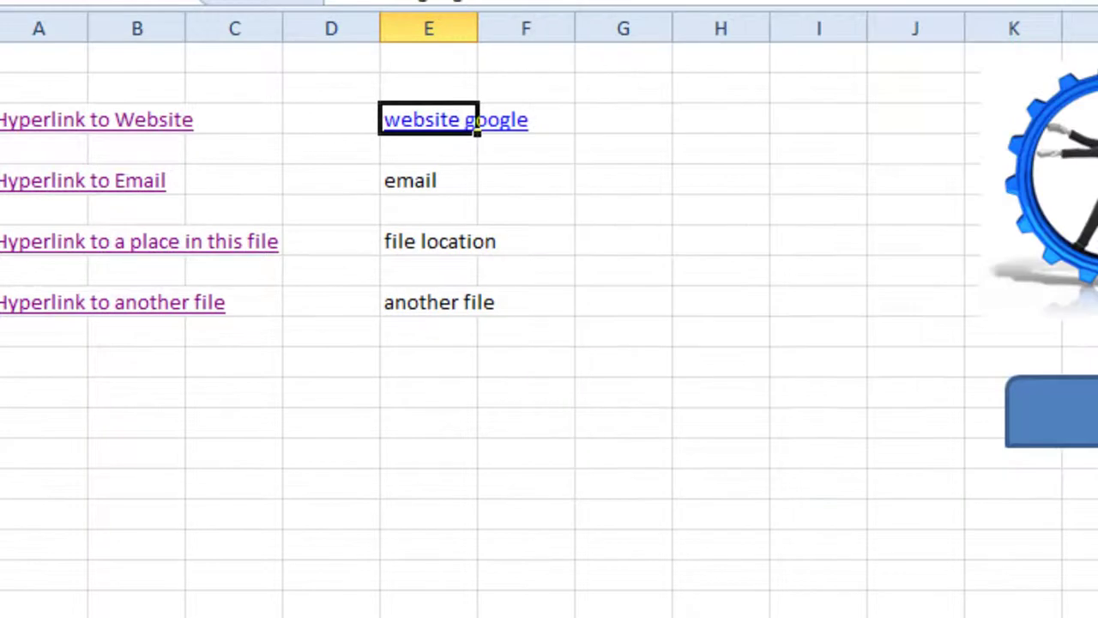
pyautogui.press('Right')
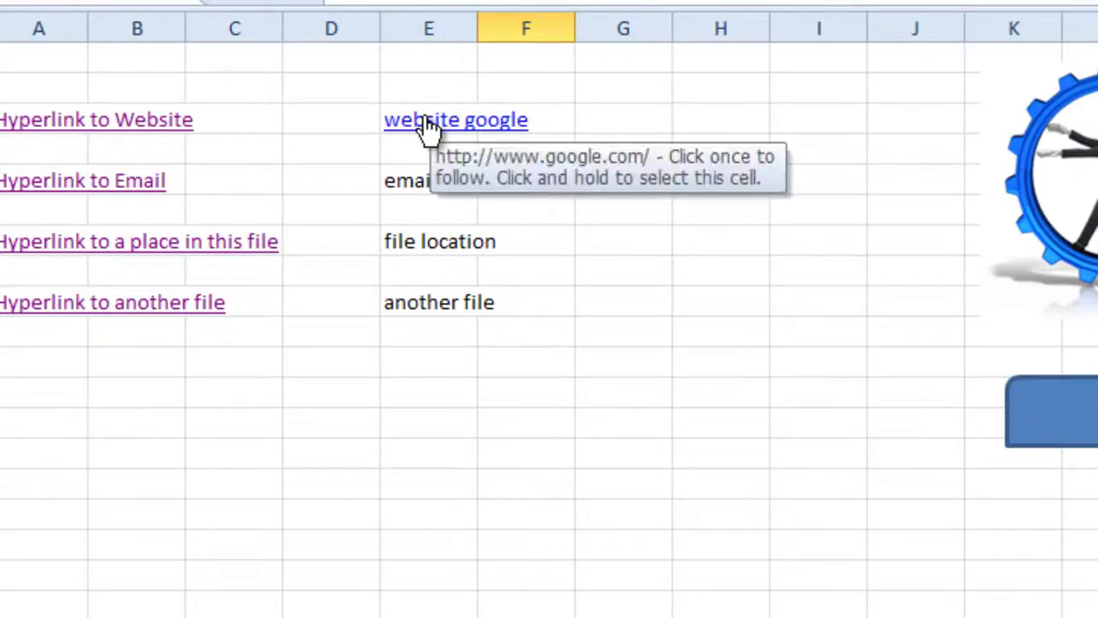
# Step: Link E5 to an e-mail address with subject 'Hello', then follow it to open Outlook
pyautogui.click(412, 177)
pyautogui.rightClick(413, 178)
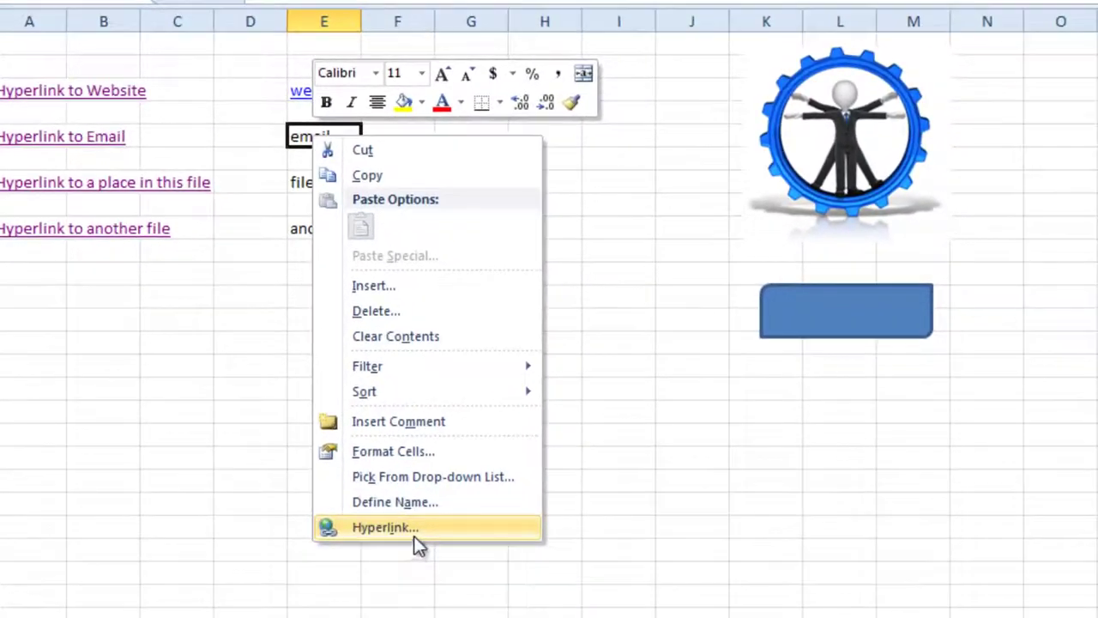
pyautogui.click(524, 617)
pyautogui.moveTo(473, 347); pyautogui.dragTo(897, 0)
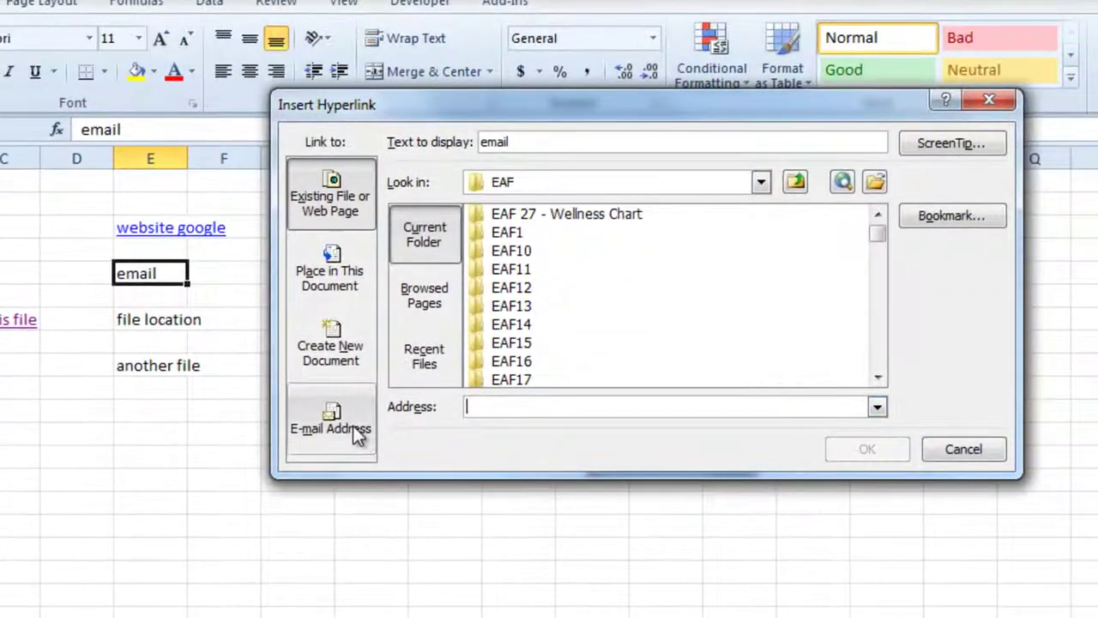
pyautogui.click(493, 317)
pyautogui.click(573, 194)
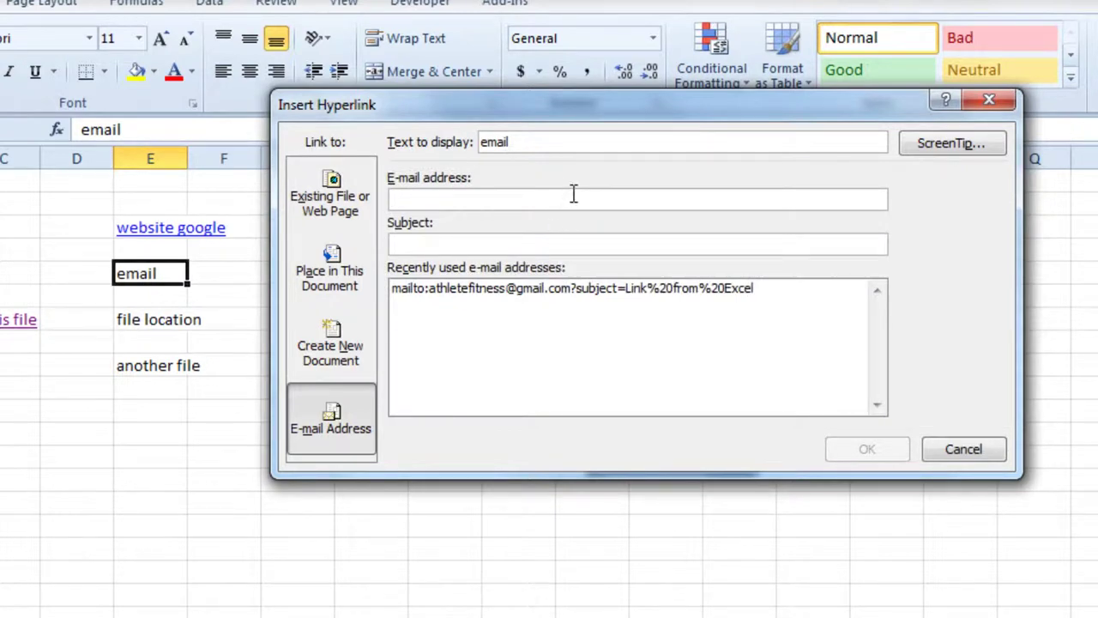
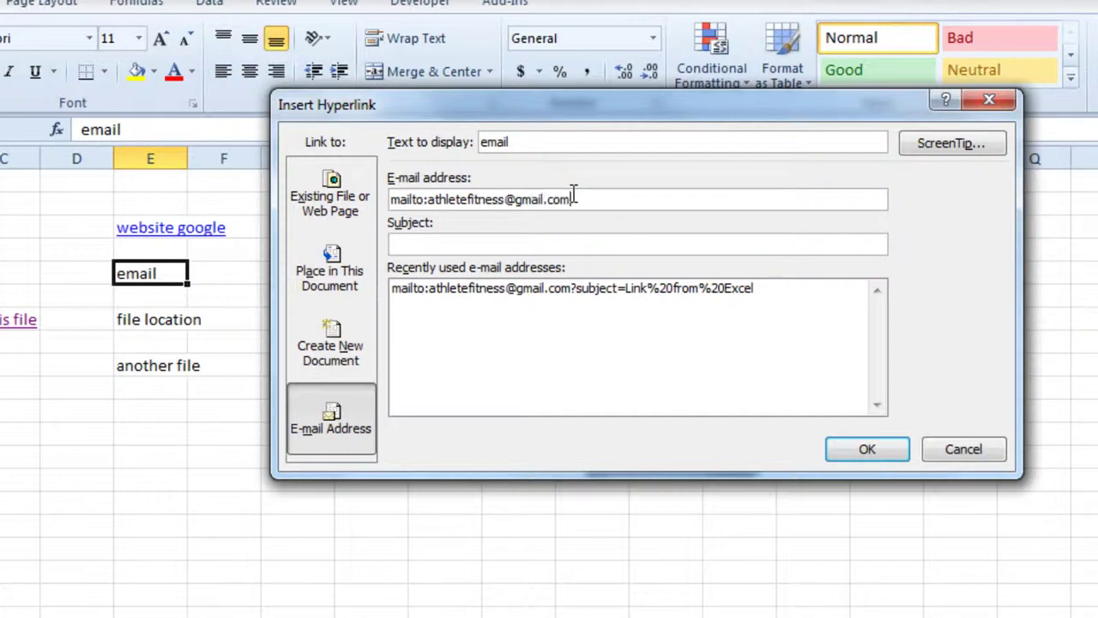
pyautogui.click(498, 245)
pyautogui.write('Hello')
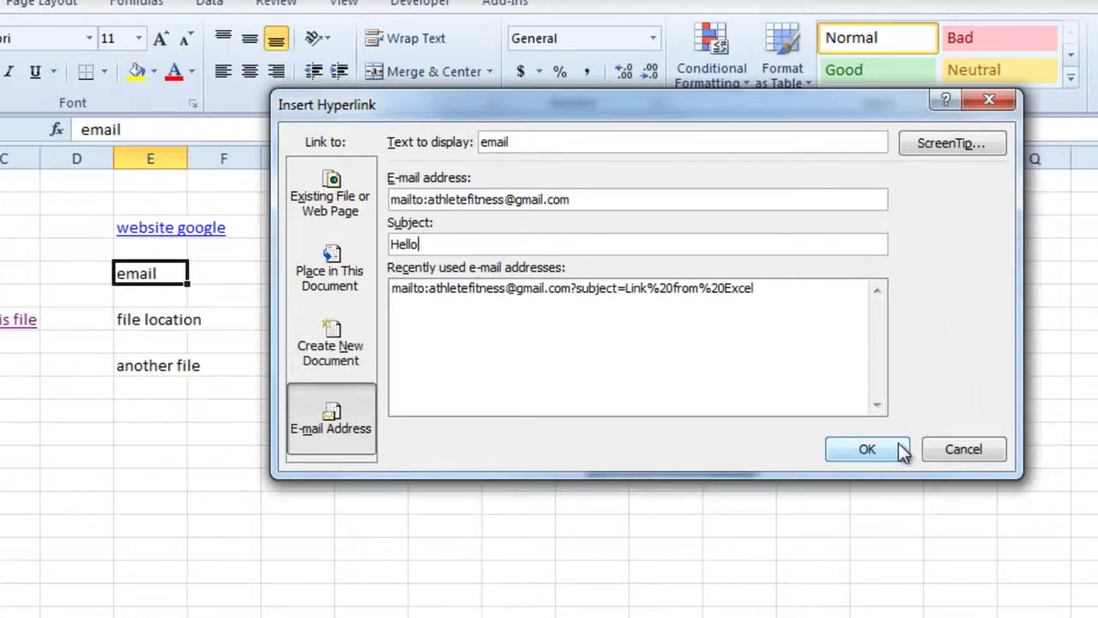
pyautogui.click(867, 450)
pyautogui.click(258, 566)
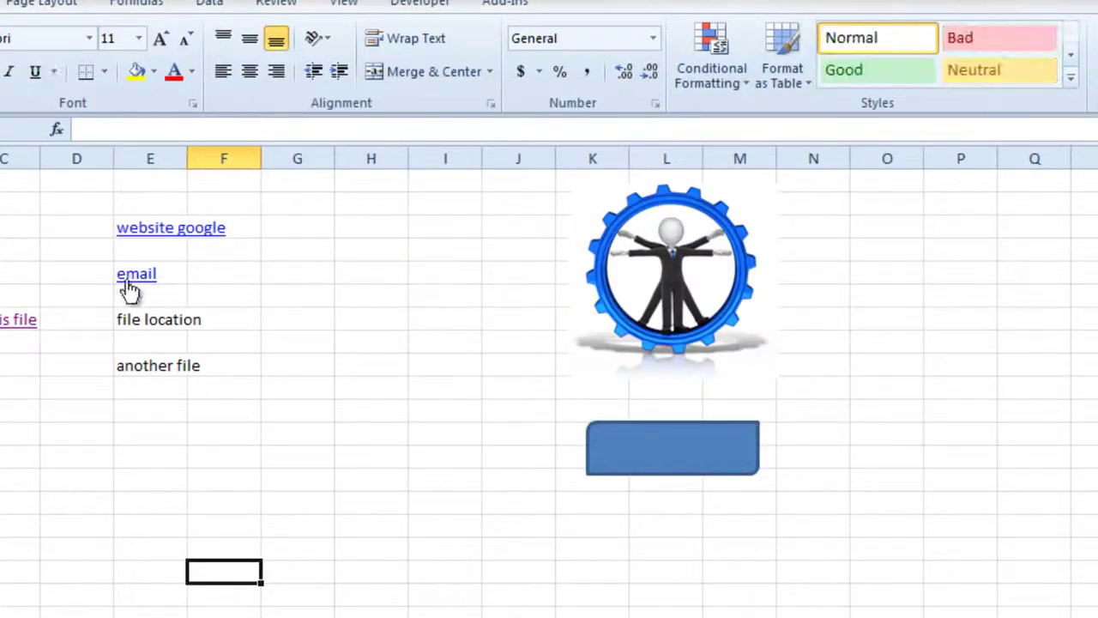
pyautogui.click(128, 281)
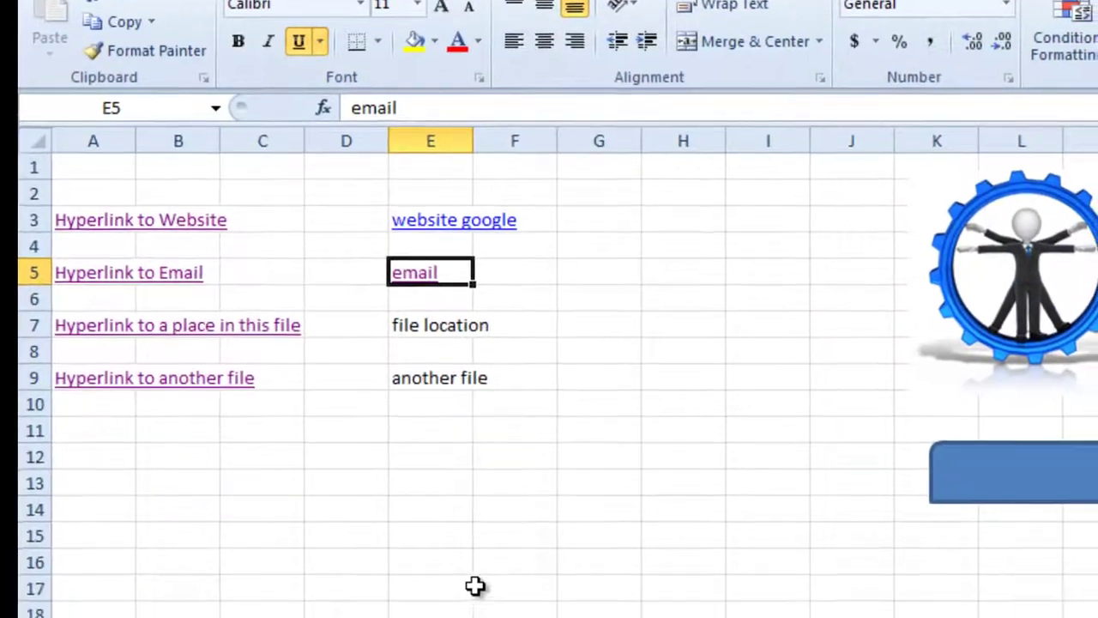
# Step: Link E7 'file location' to Sheet3 cell A100, test the jump, and return to Sheet1
pyautogui.click(432, 589)
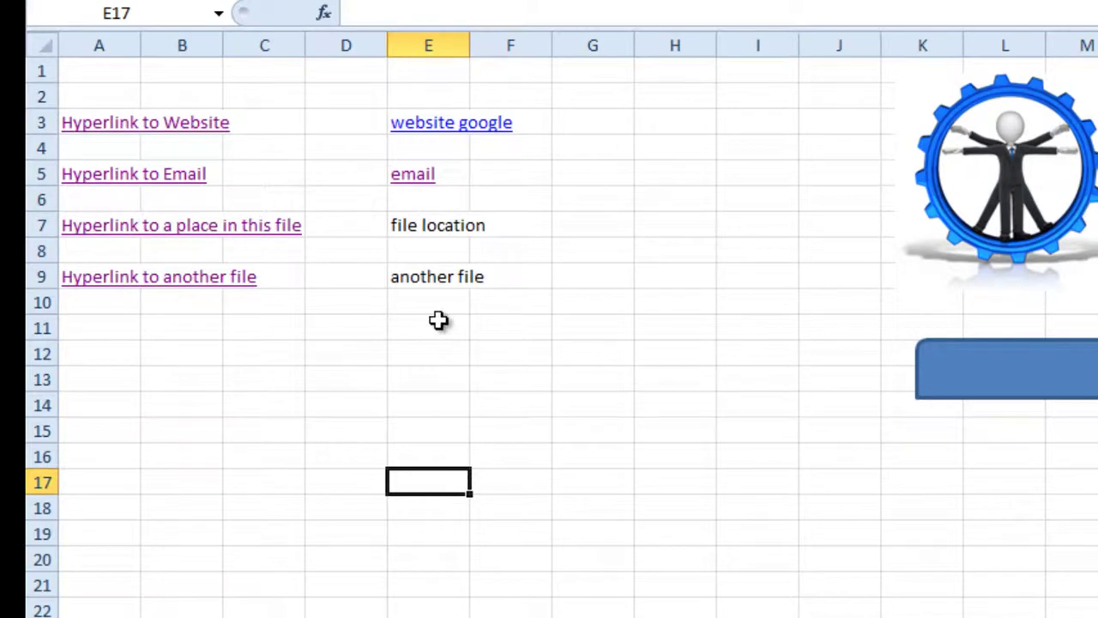
pyautogui.click(414, 225)
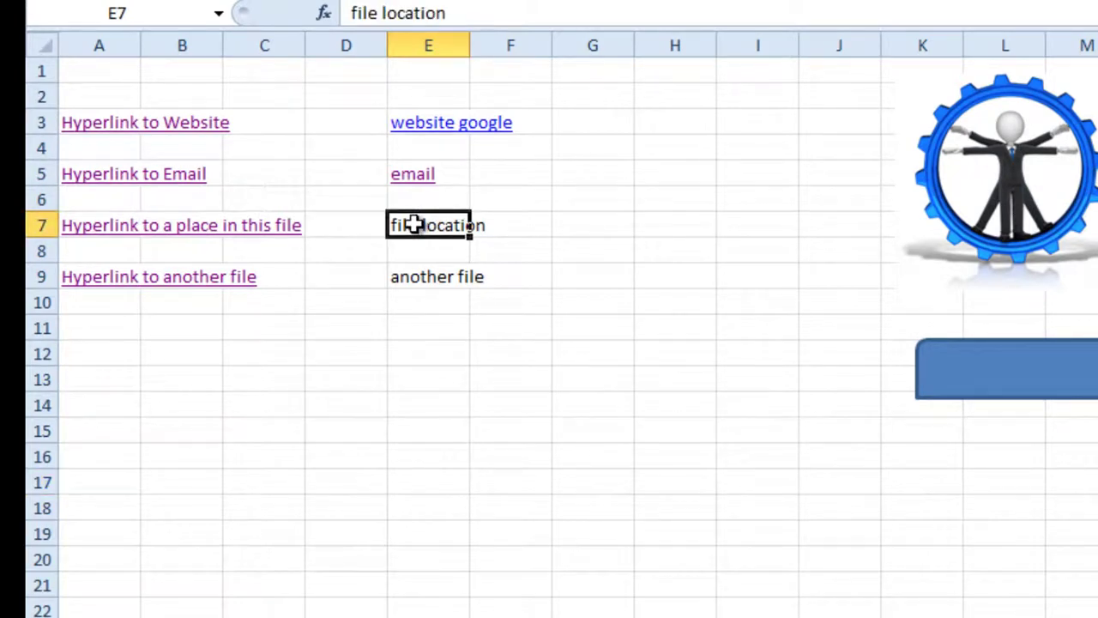
pyautogui.rightClick(415, 225)
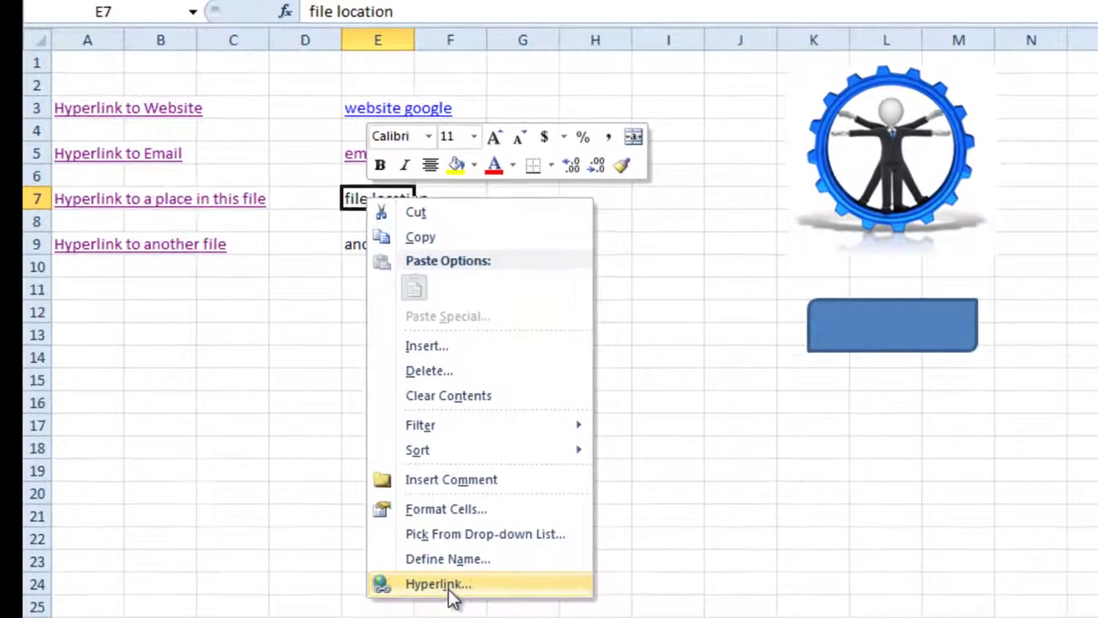
pyautogui.click(395, 586)
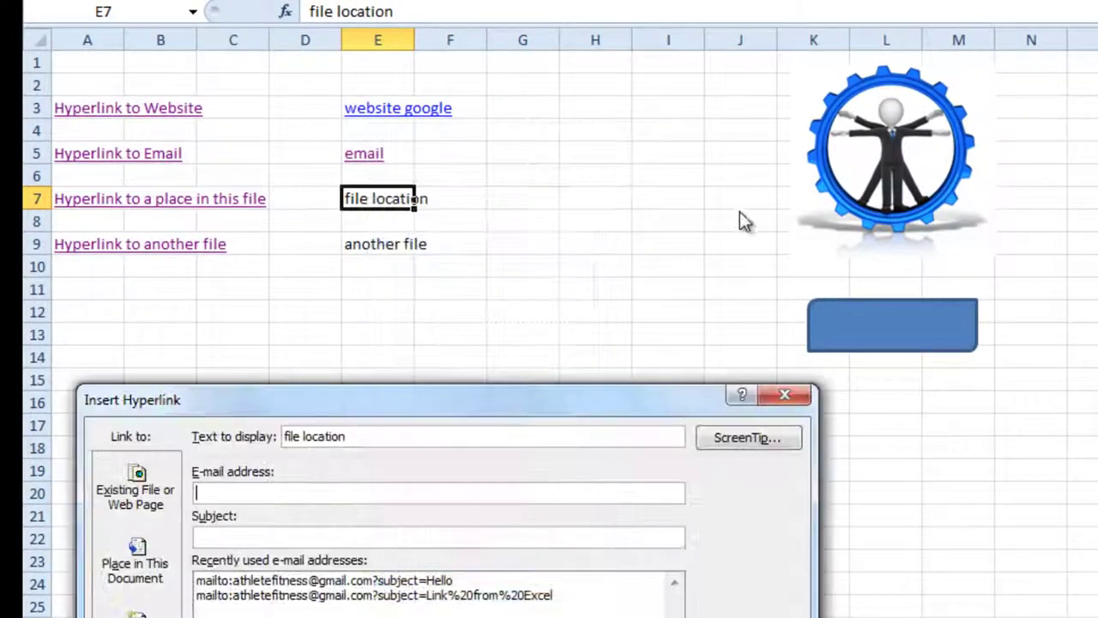
pyautogui.moveTo(355, 400); pyautogui.dragTo(780, 8)
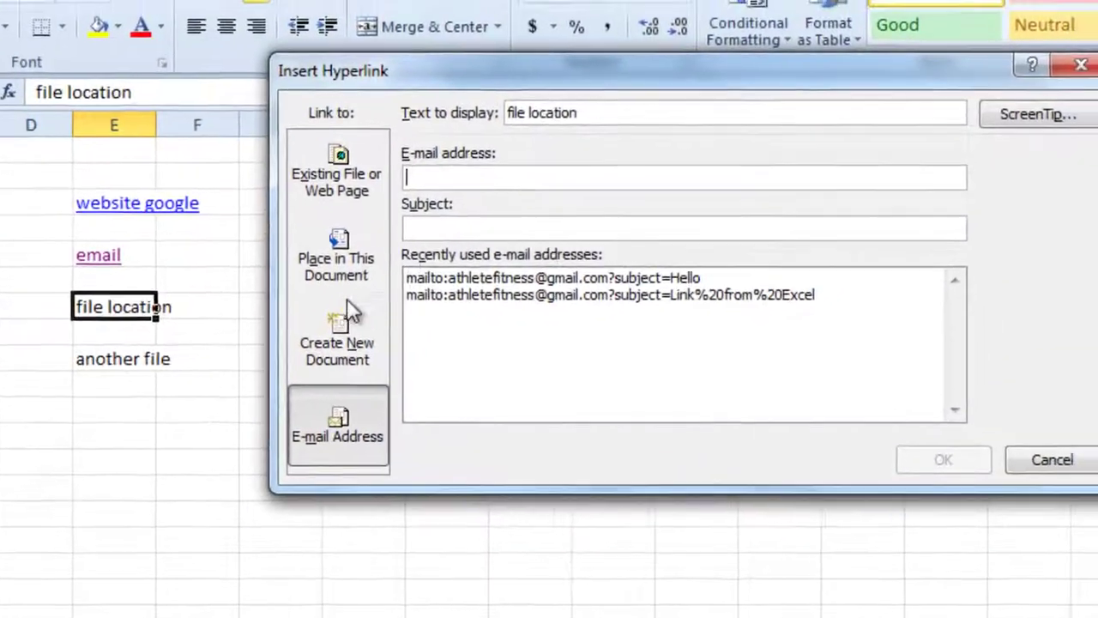
pyautogui.click(338, 262)
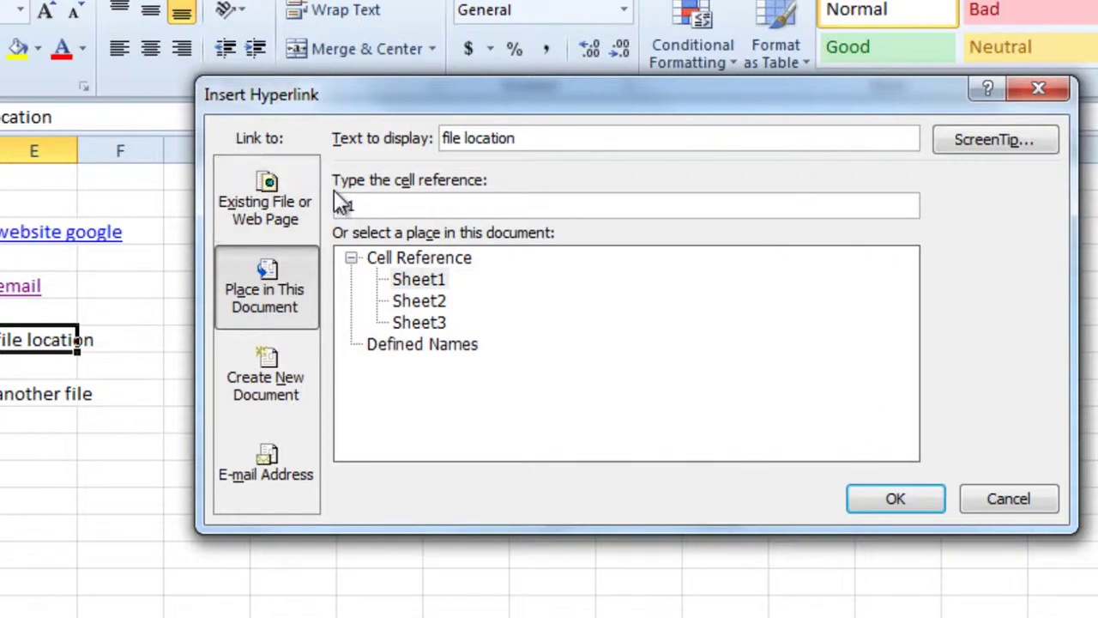
pyautogui.click(435, 324)
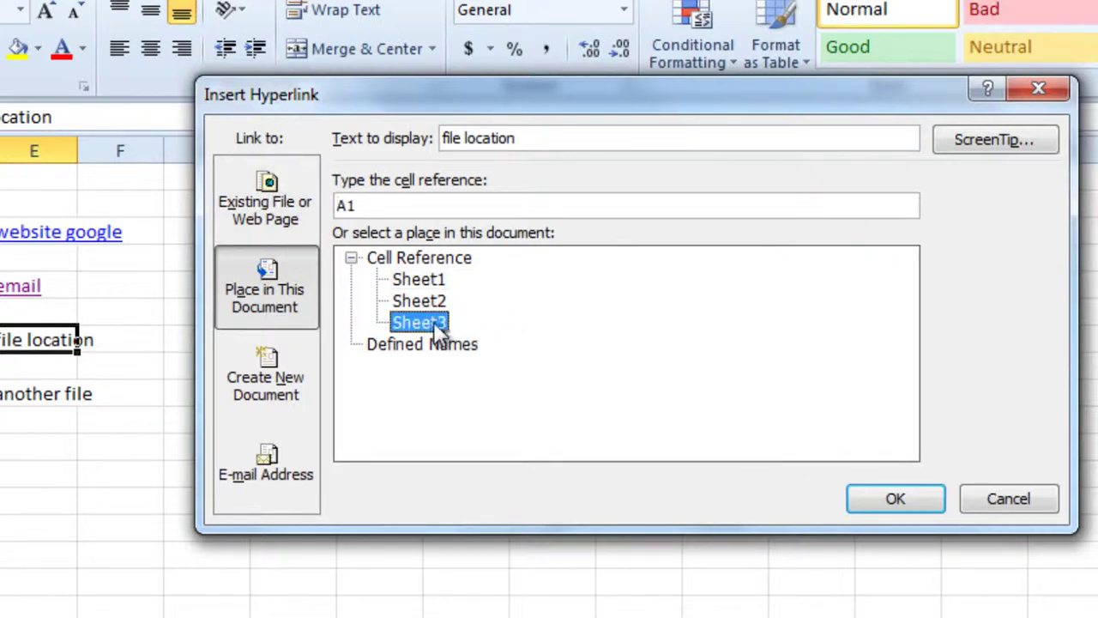
pyautogui.click(392, 210)
pyautogui.write('00')
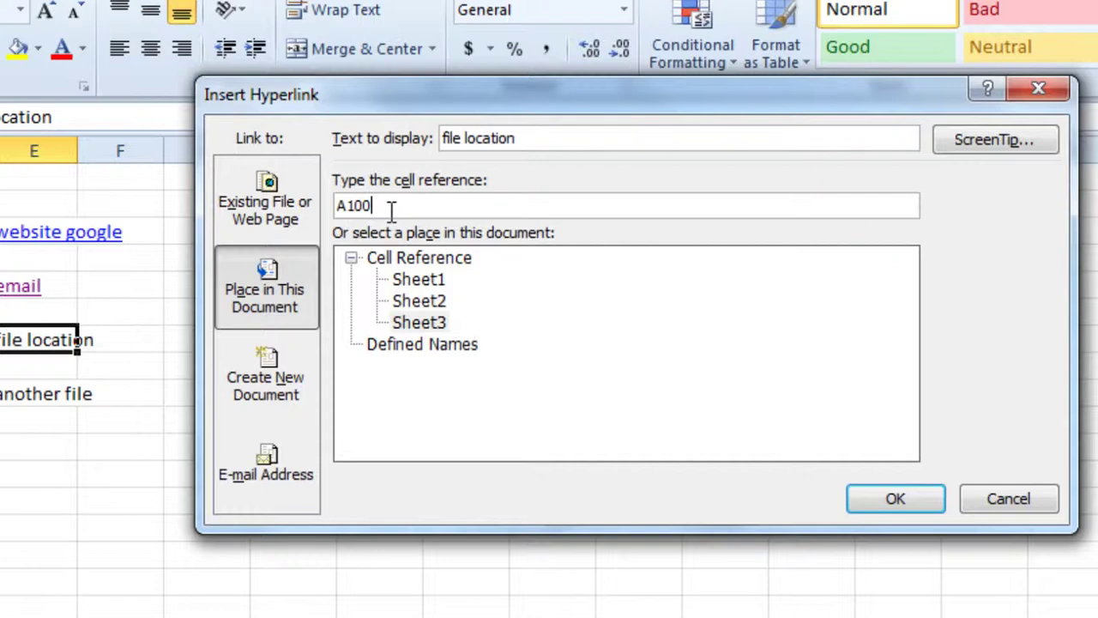
pyautogui.click(900, 500)
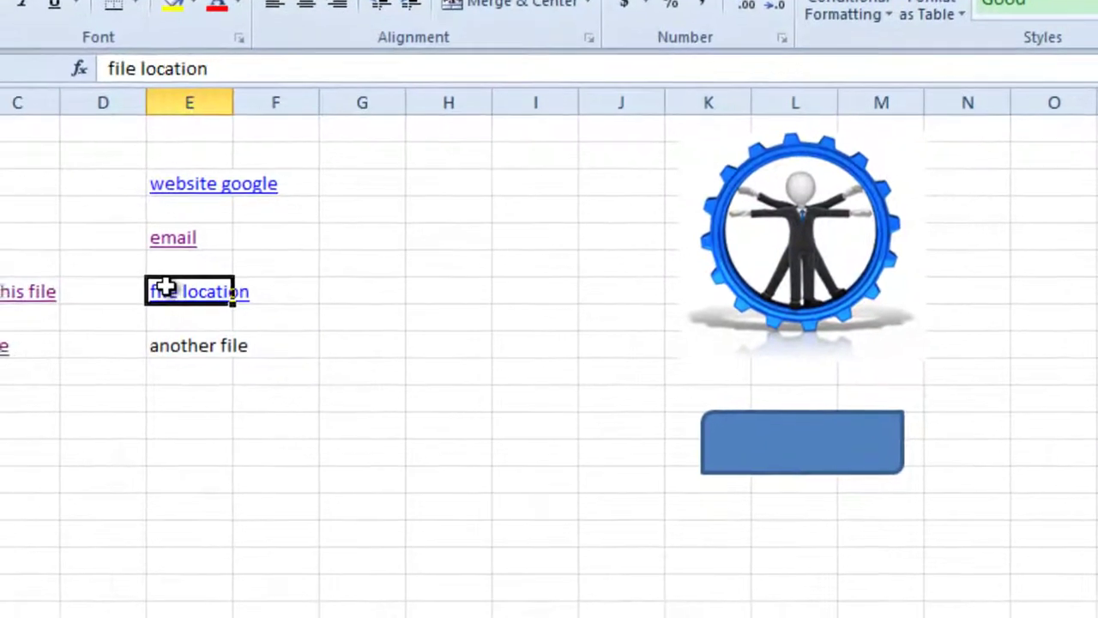
pyautogui.click(4, 340)
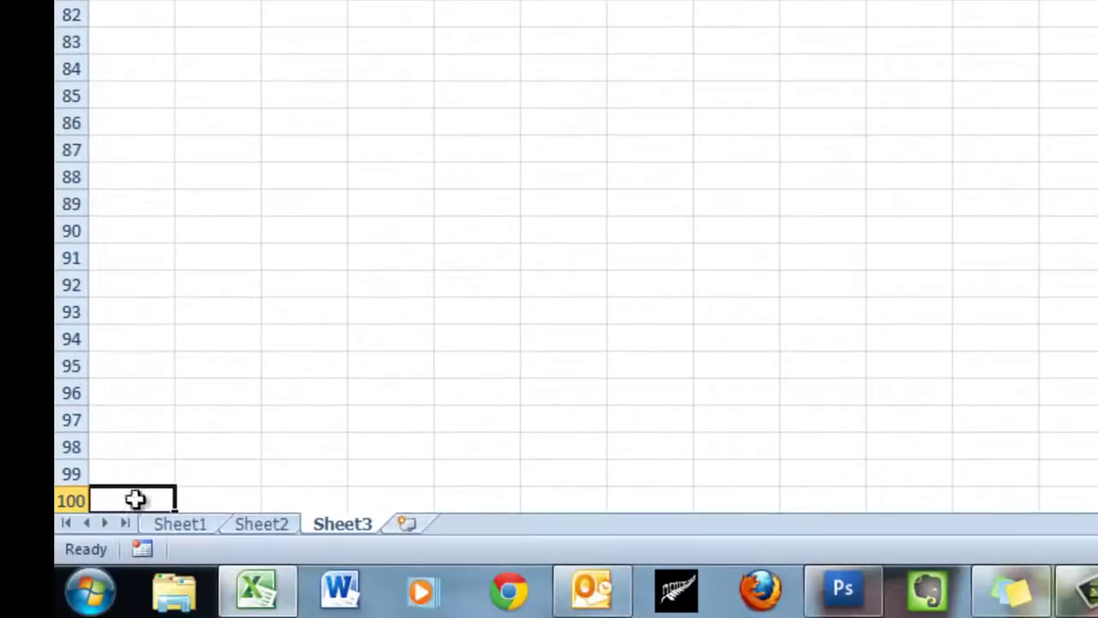
pyautogui.click(176, 525)
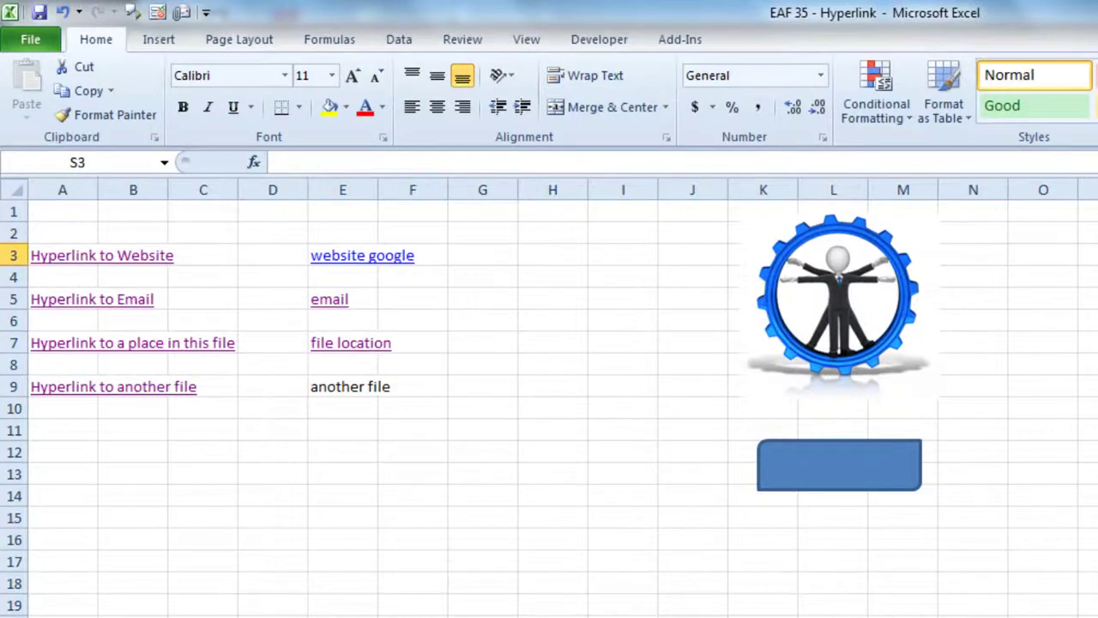
# Step: Fill january through december in S3:S14 and name the range 'months'
pyautogui.write('january')
pyautogui.press('Return')
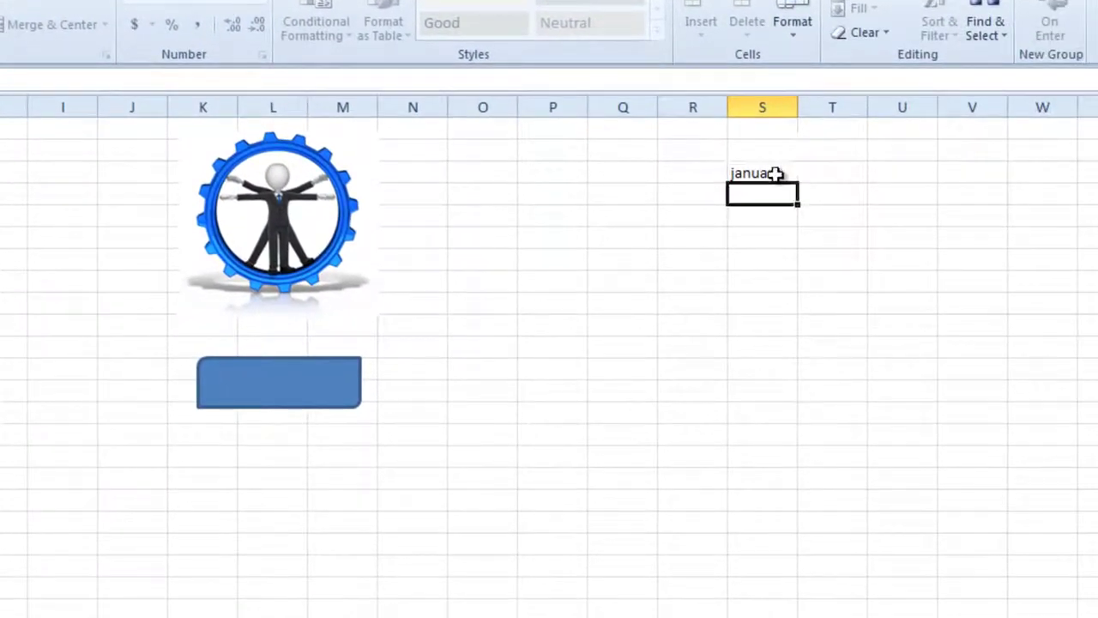
pyautogui.click(775, 175)
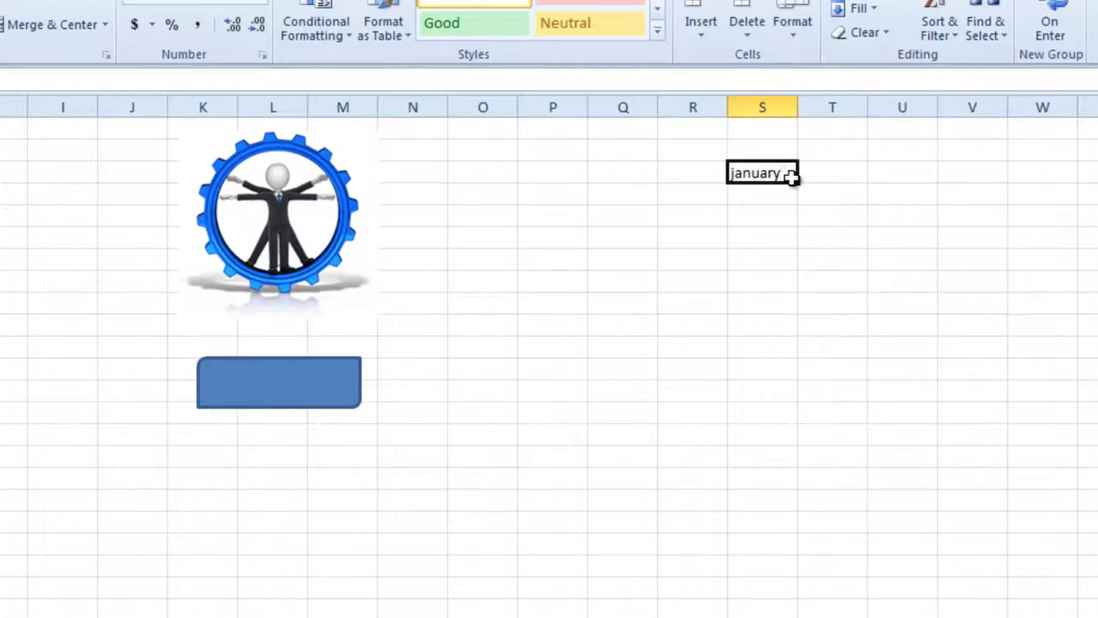
pyautogui.moveTo(790, 175); pyautogui.dragTo(801, 480)
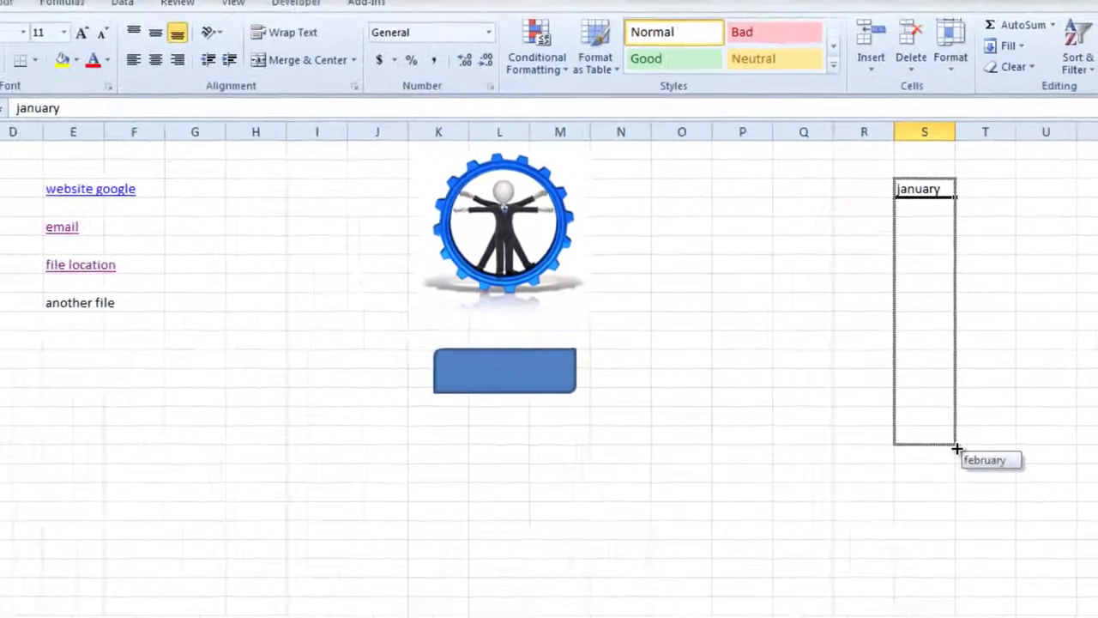
pyautogui.moveTo(957, 449); pyautogui.dragTo(955, 416)
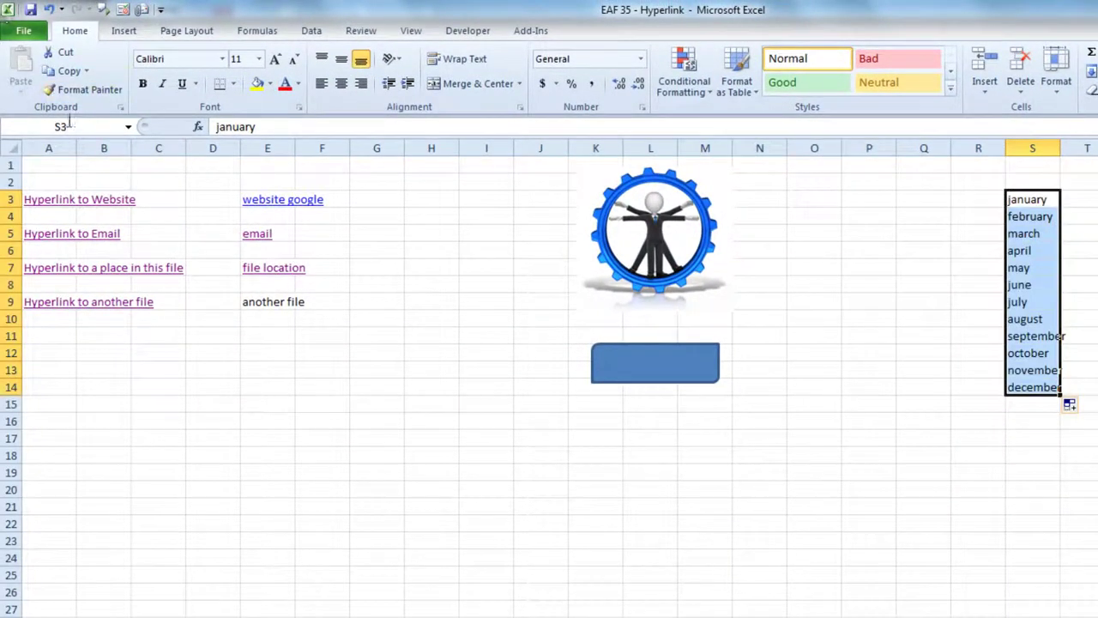
pyautogui.click(88, 126)
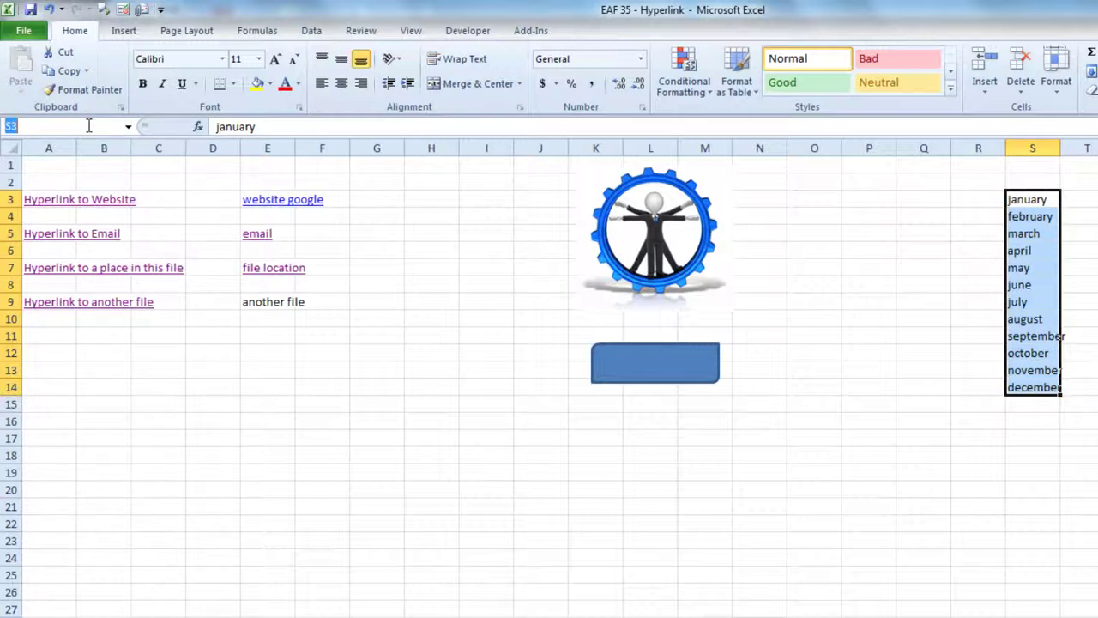
pyautogui.press('Return')
pyautogui.click(159, 452)
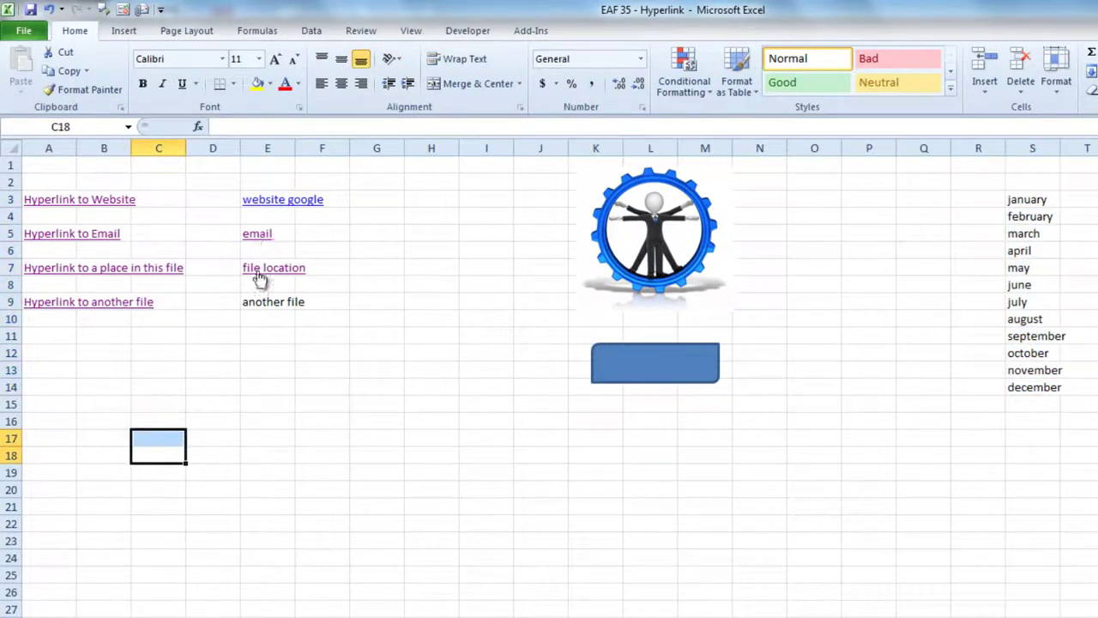
# Step: Repoint the E7 'file location' link to the defined name months and test it
pyautogui.rightClick(259, 275)
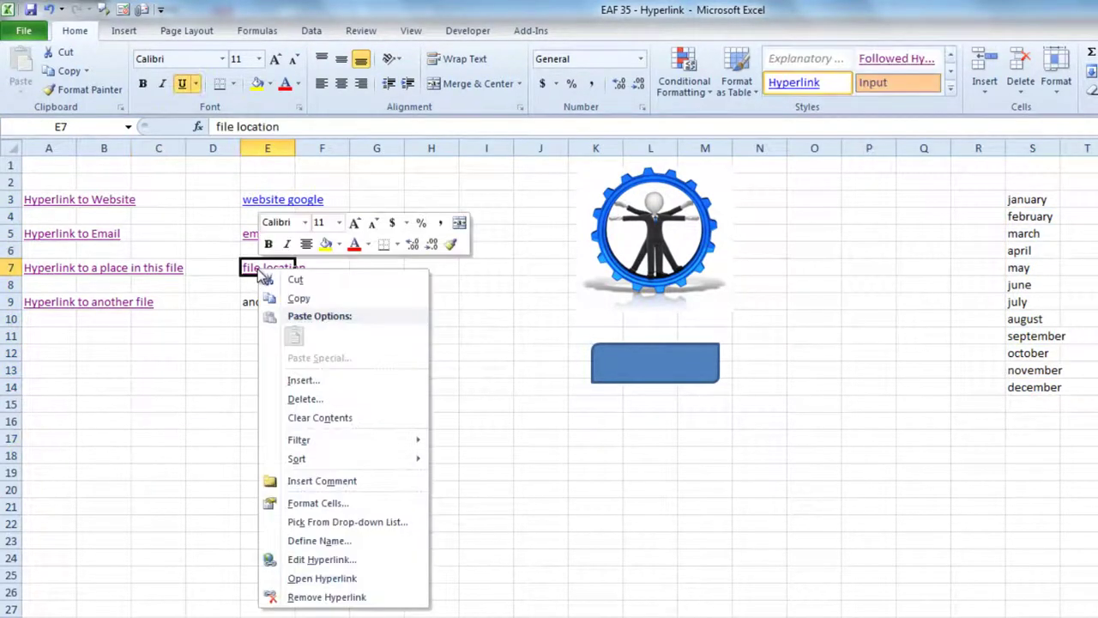
pyautogui.click(325, 560)
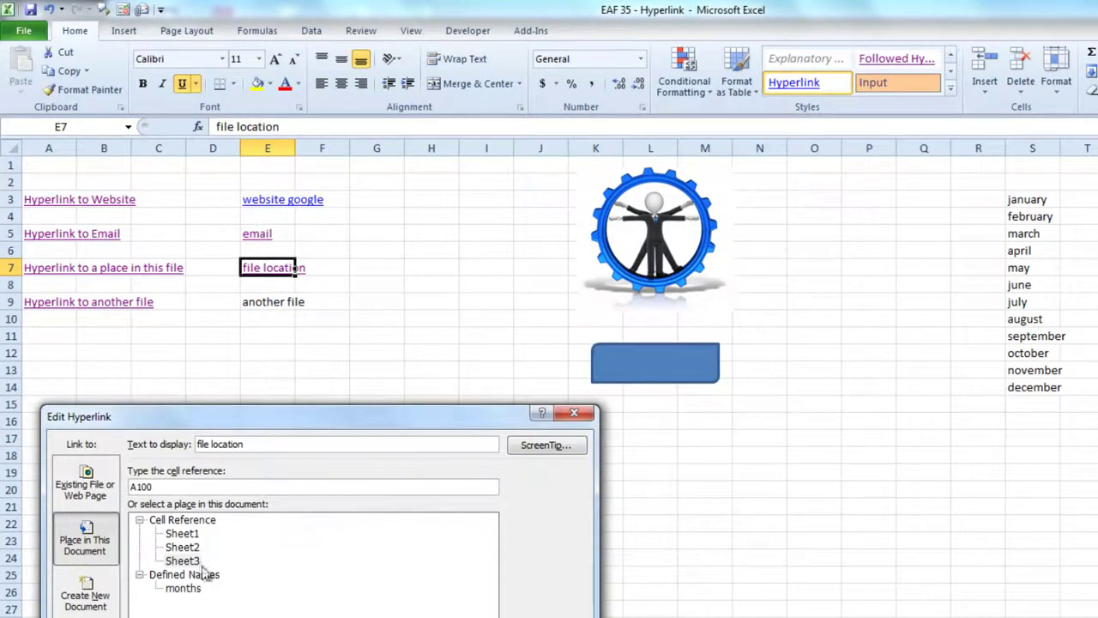
pyautogui.click(182, 587)
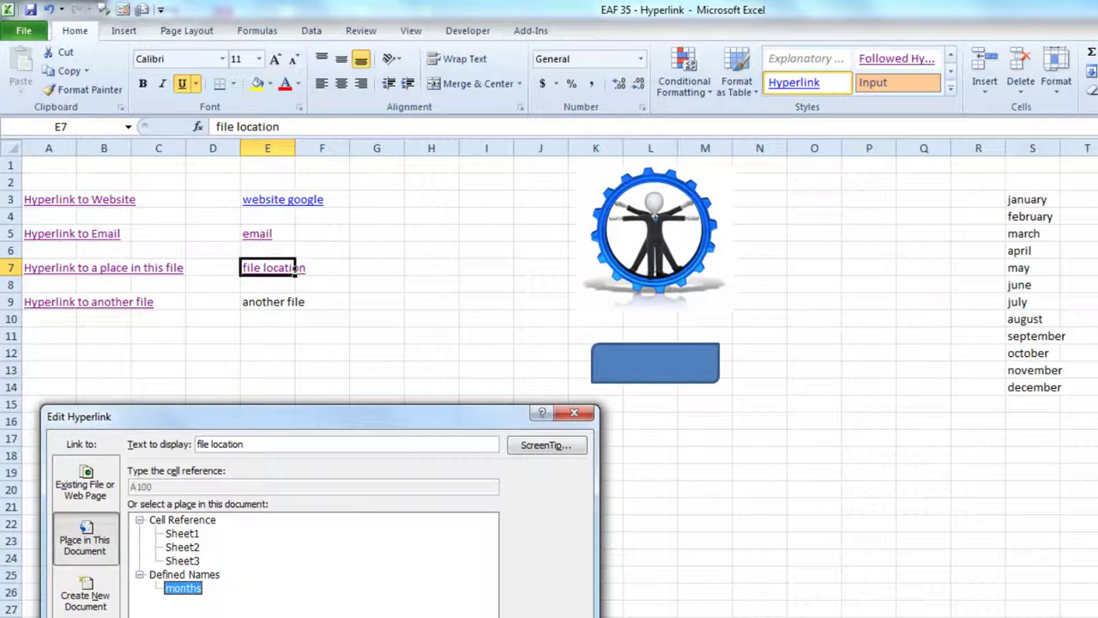
pyautogui.click(481, 614)
pyautogui.click(215, 473)
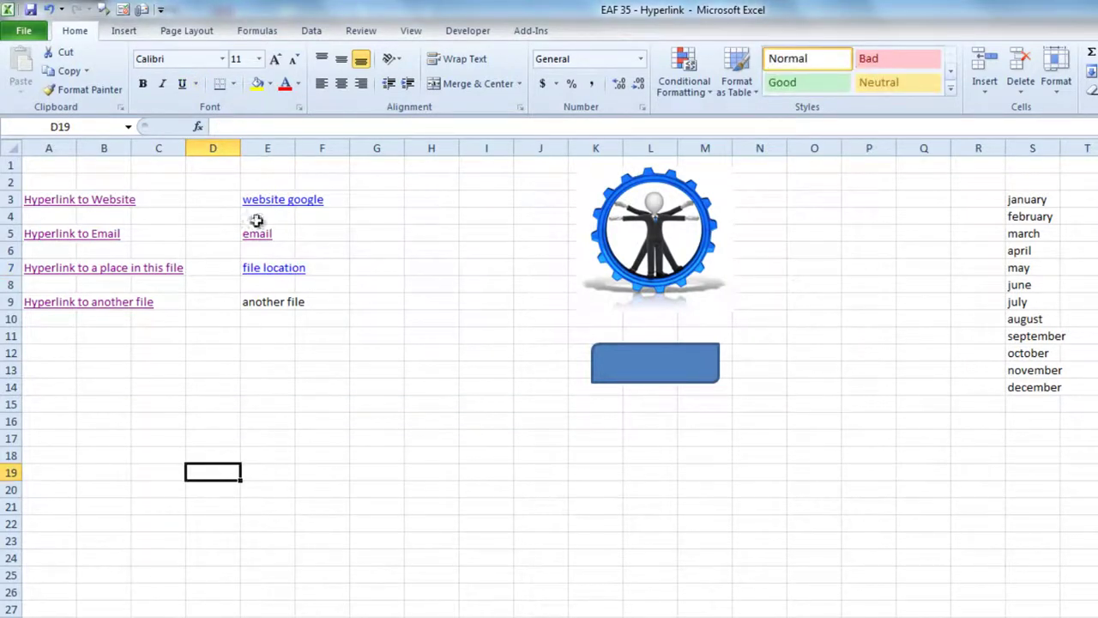
pyautogui.click(256, 271)
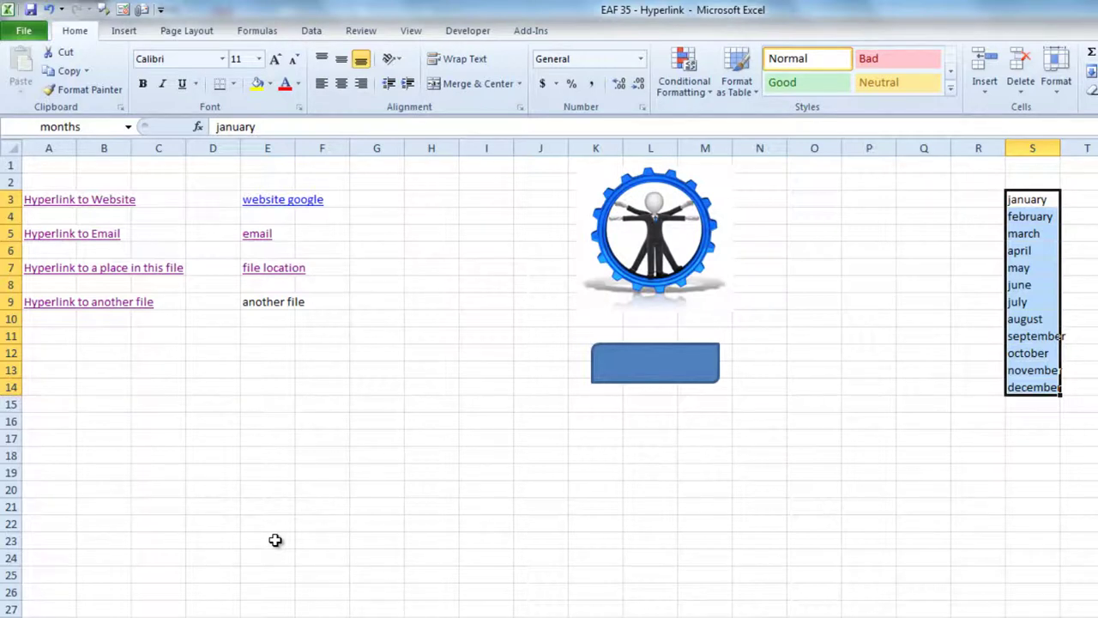
# Step: Link E9 'another file' to EAF 3 - Text Functions.xlsx and follow it to open the workbook
pyautogui.rightClick(249, 302)
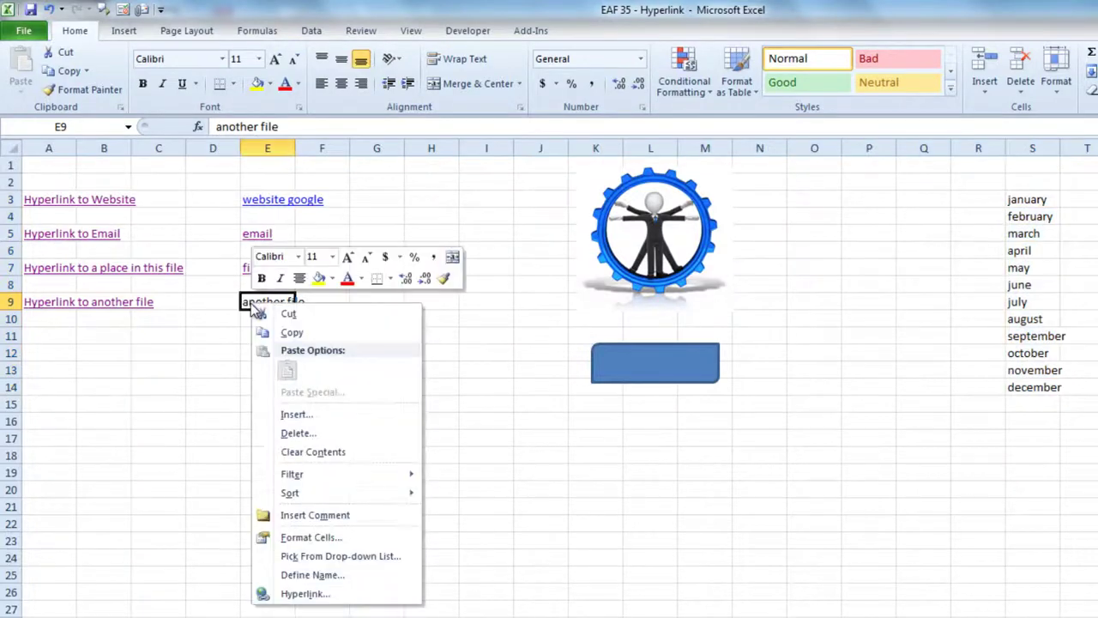
pyautogui.click(307, 588)
pyautogui.moveTo(318, 458); pyautogui.dragTo(641, 131)
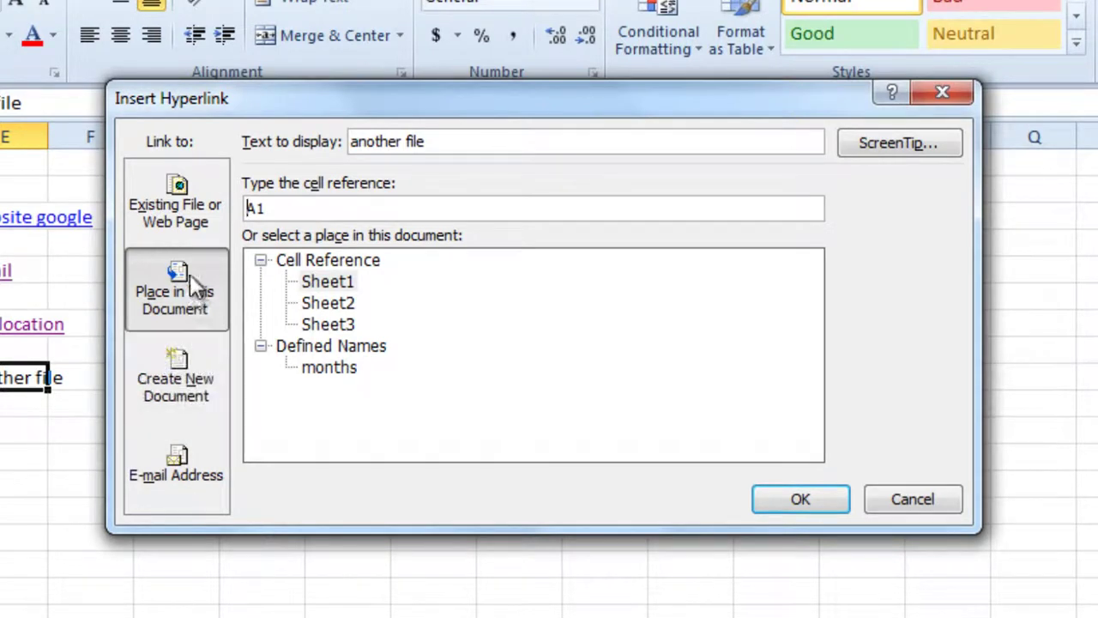
pyautogui.click(194, 190)
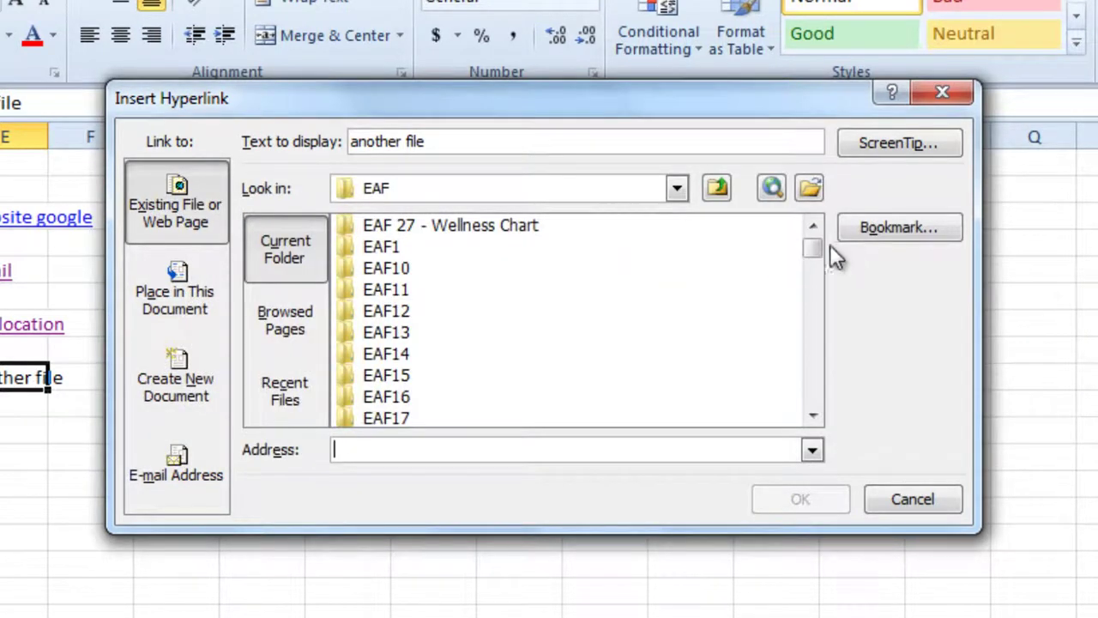
pyautogui.moveTo(814, 246); pyautogui.dragTo(823, 348)
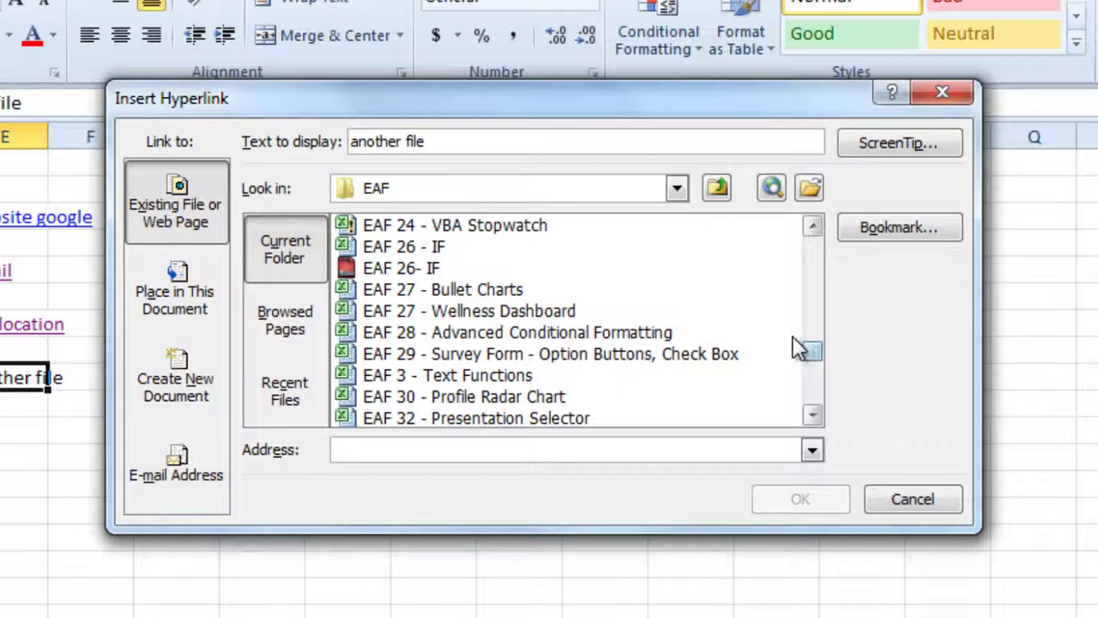
pyautogui.click(511, 380)
pyautogui.click(816, 496)
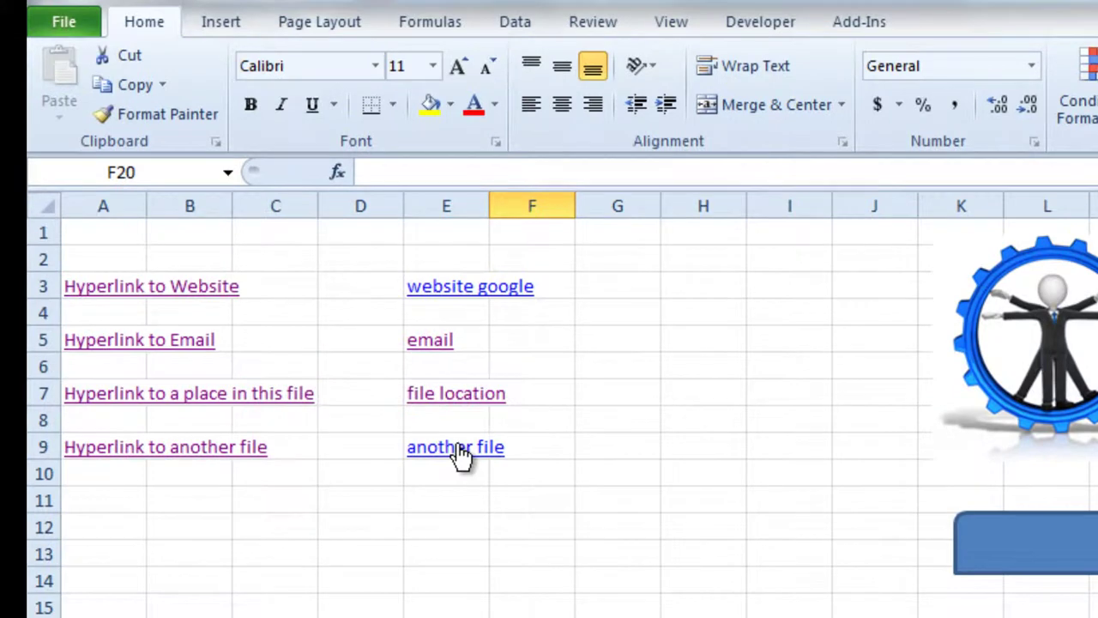
pyautogui.click(460, 453)
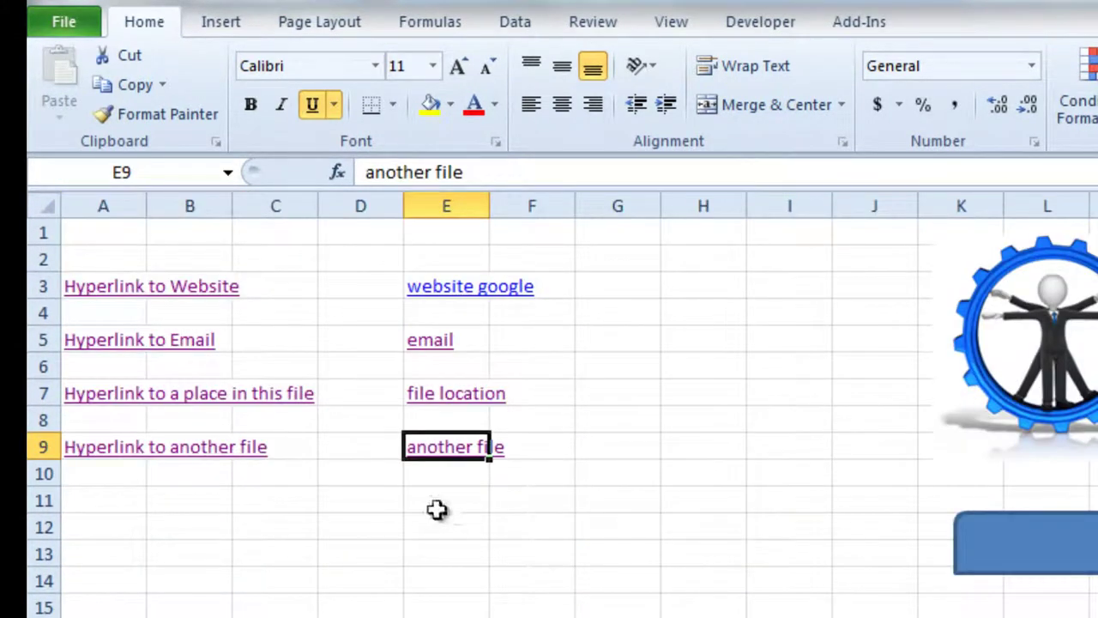
pyautogui.click(430, 500)
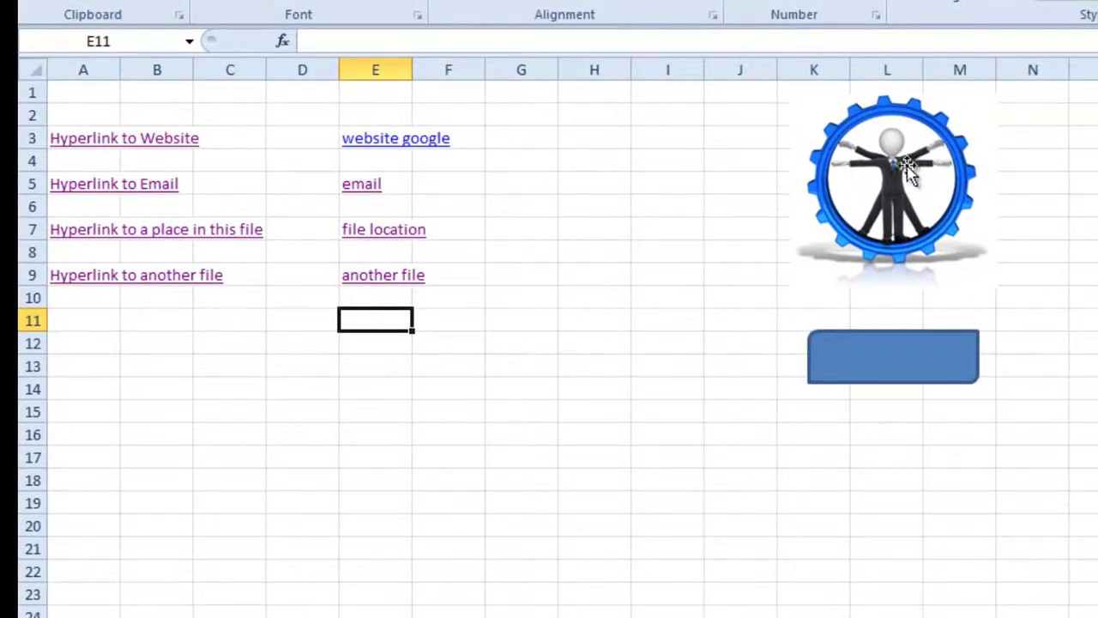
# Step: Move the gear picture left to columns G–J
pyautogui.moveTo(908, 167); pyautogui.dragTo(648, 195)
pyautogui.click(611, 483)
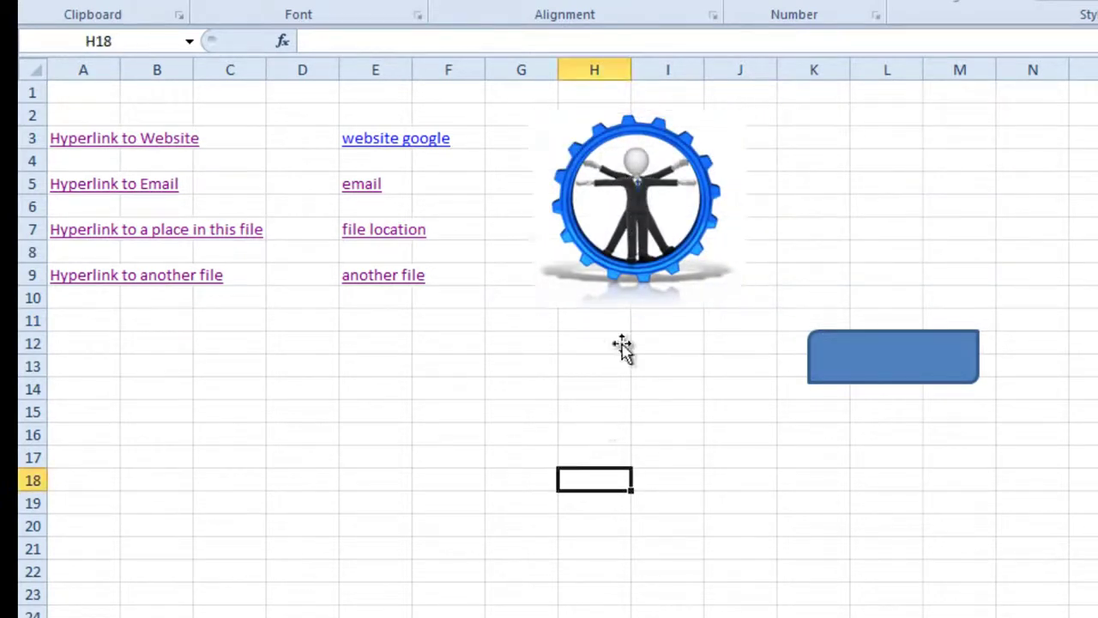
pyautogui.click(638, 190)
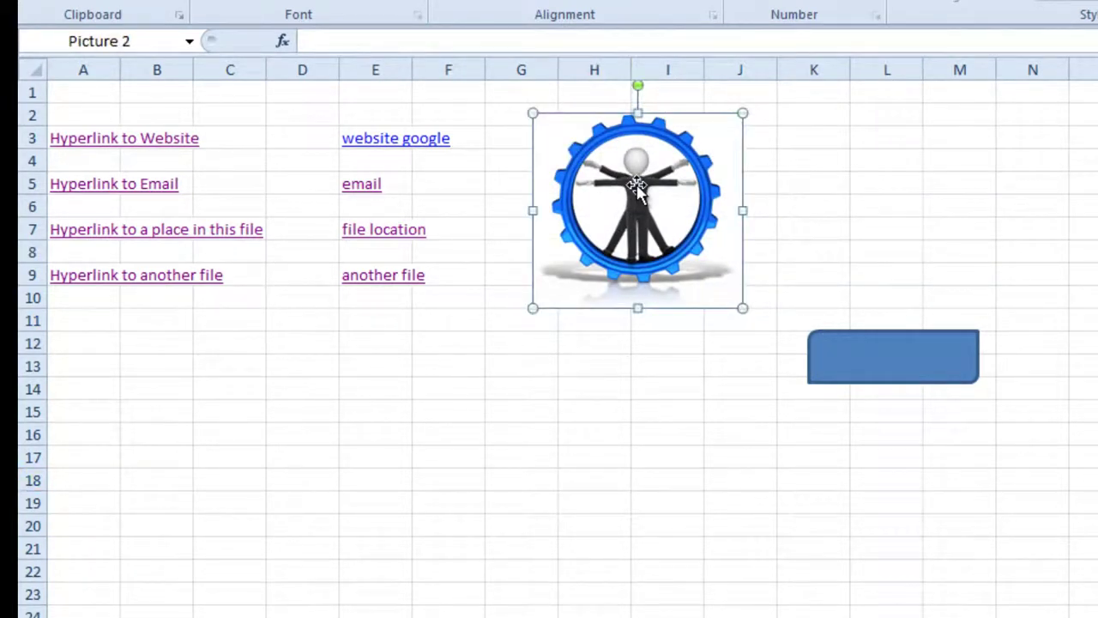
# Step: Hyperlink the gear picture to cell B20 on Sheet2 and follow the link to test it
pyautogui.rightClick(637, 191)
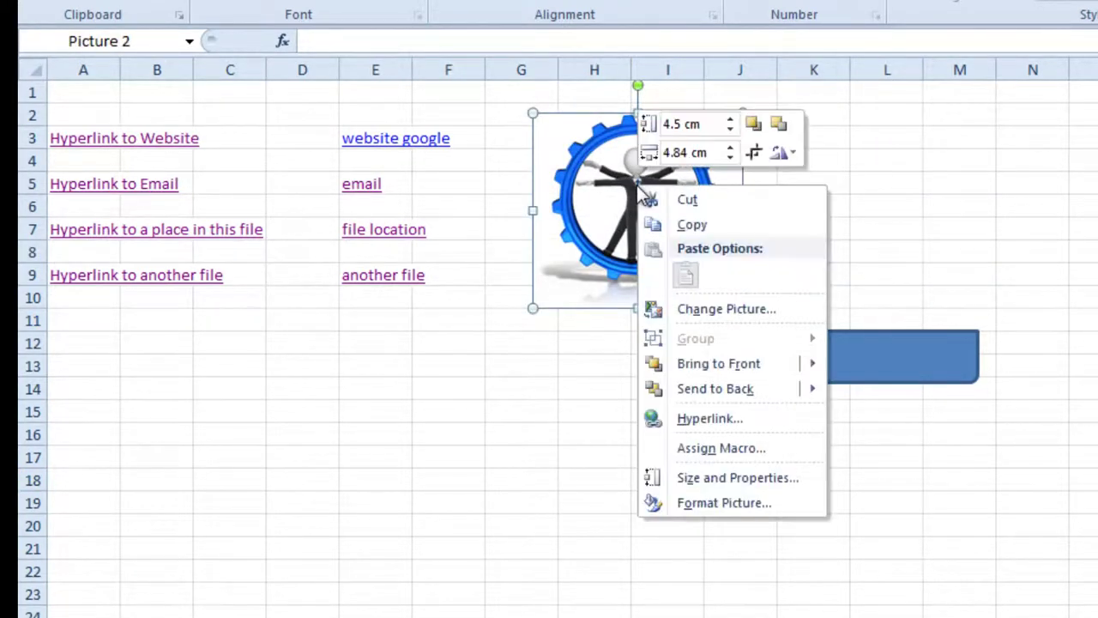
pyautogui.click(699, 420)
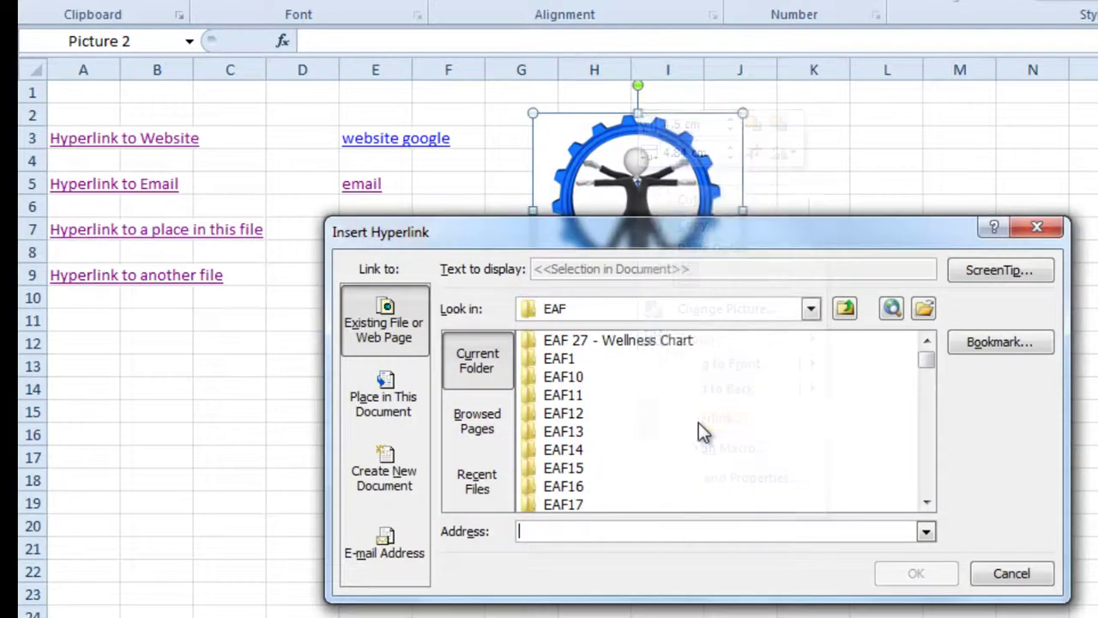
pyautogui.click(388, 416)
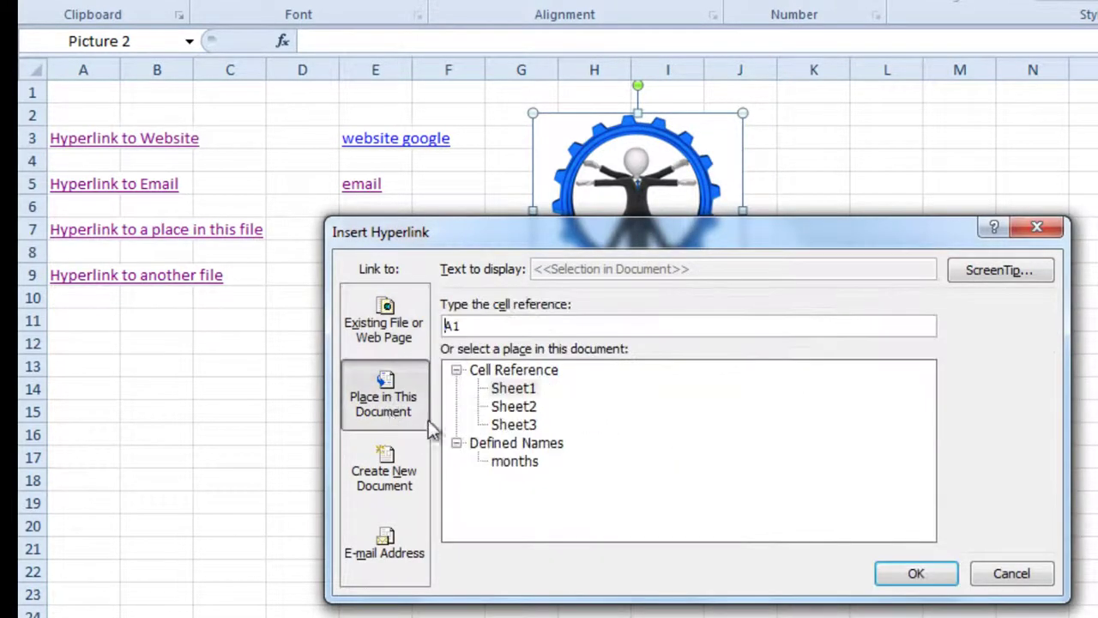
pyautogui.click(507, 410)
pyautogui.click(475, 324)
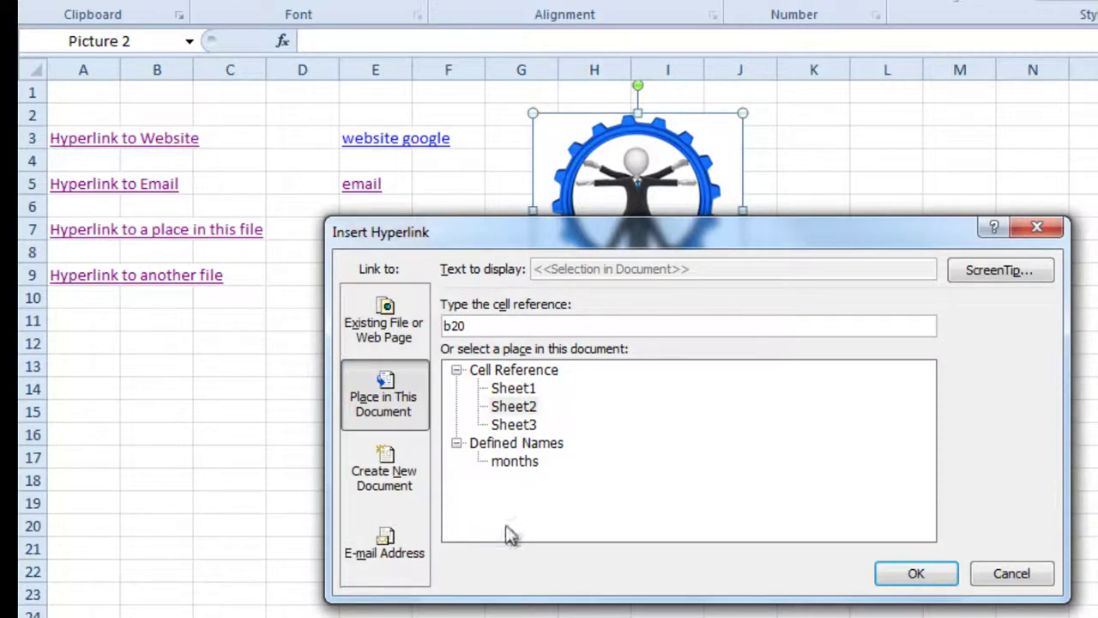
pyautogui.click(918, 573)
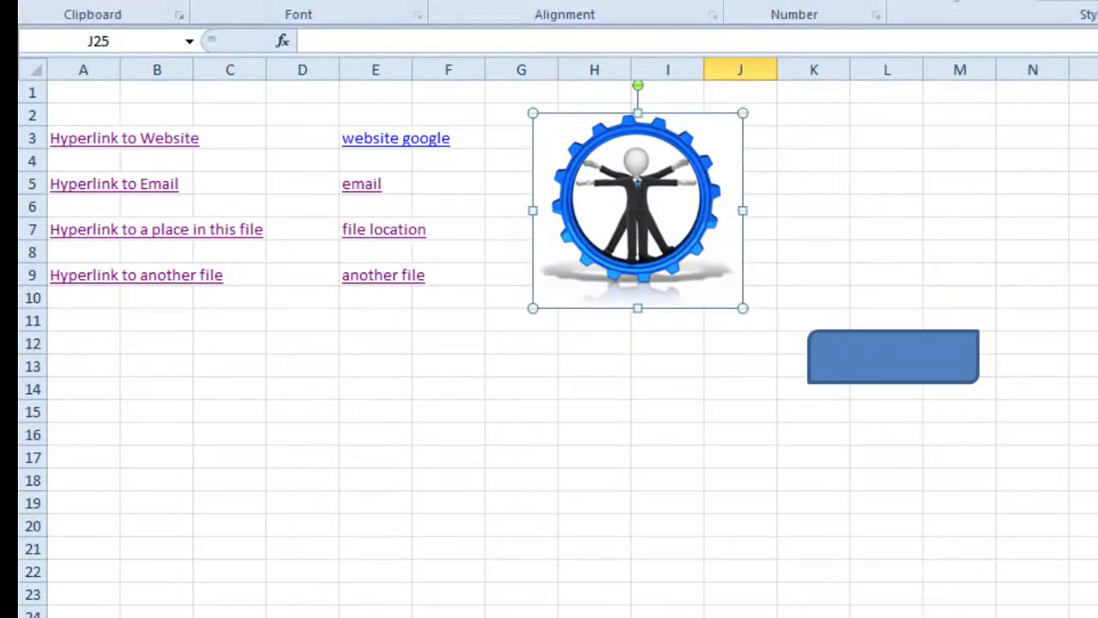
pyautogui.click(634, 184)
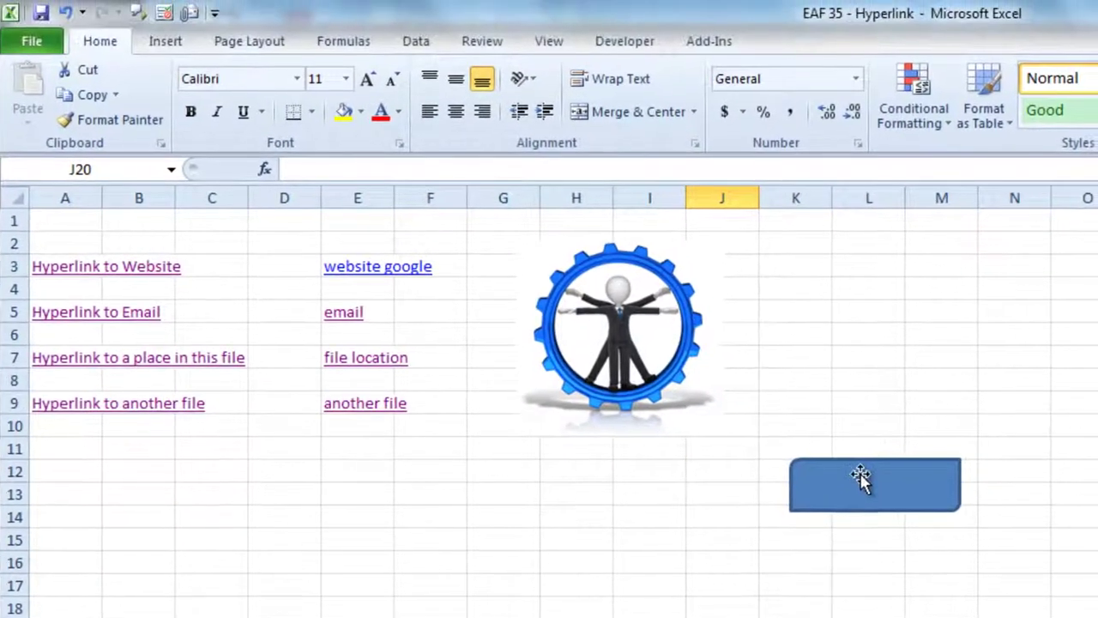
# Step: Delete the old small blue rectangle
pyautogui.moveTo(818, 347); pyautogui.dragTo(376, 358)
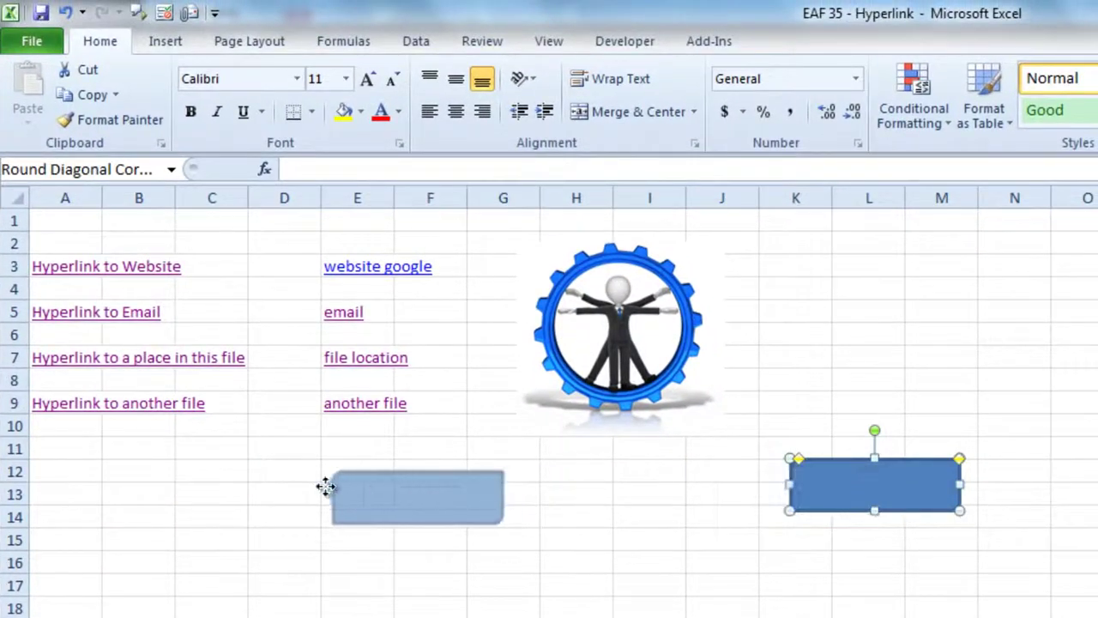
pyautogui.moveTo(356, 486); pyautogui.dragTo(217, 487)
pyautogui.press('Delete')
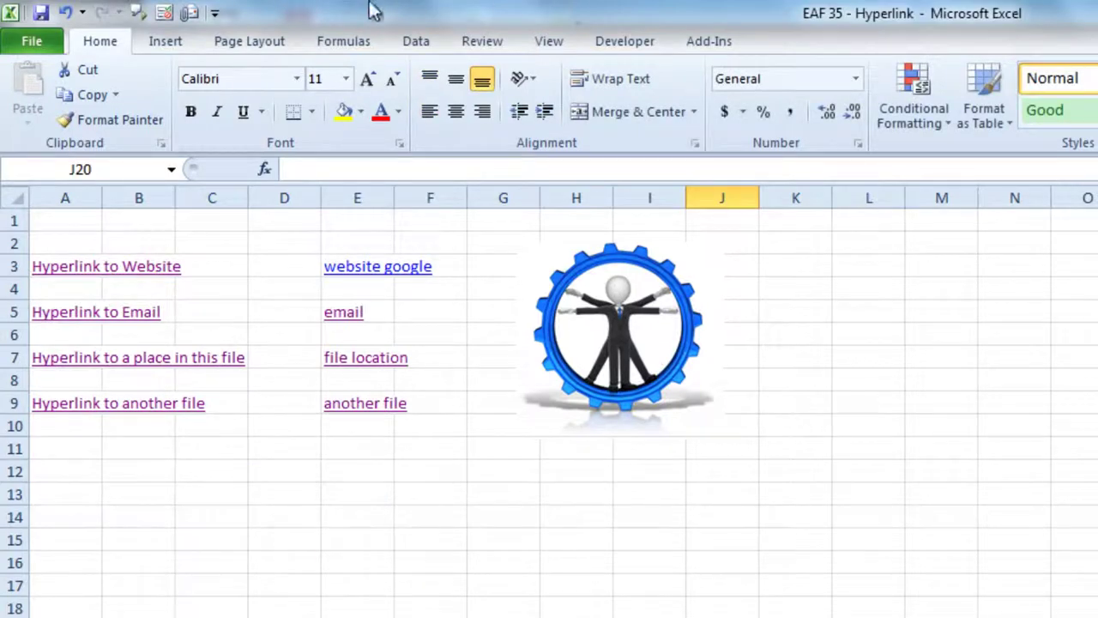
# Step: Draw a large rounded rectangle across rows 13–17 below the hyperlink labels
pyautogui.click(171, 42)
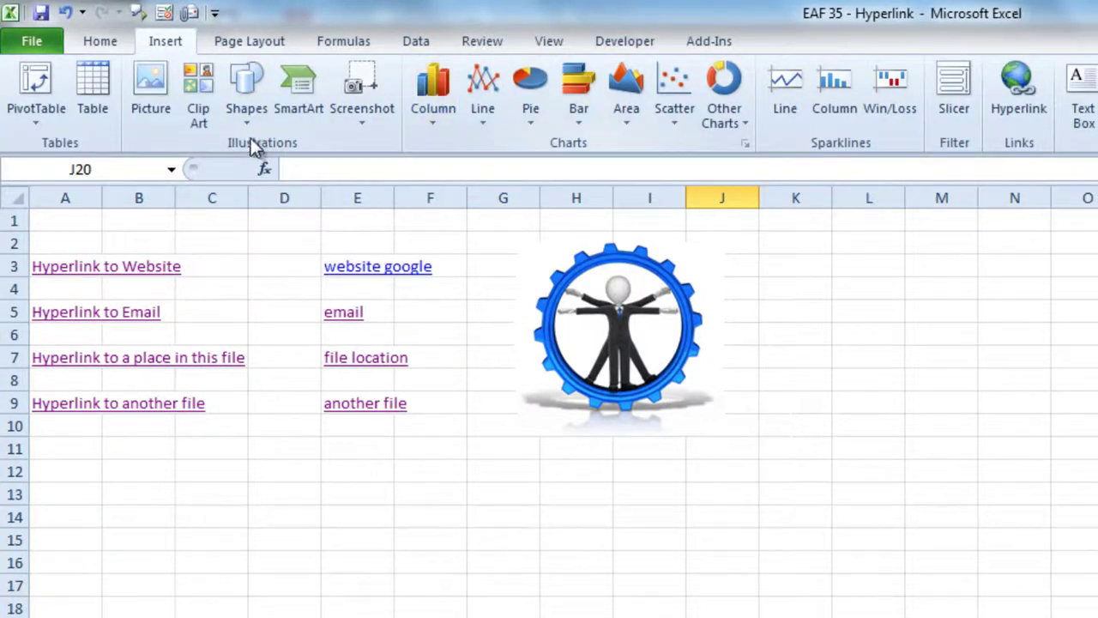
pyautogui.click(248, 127)
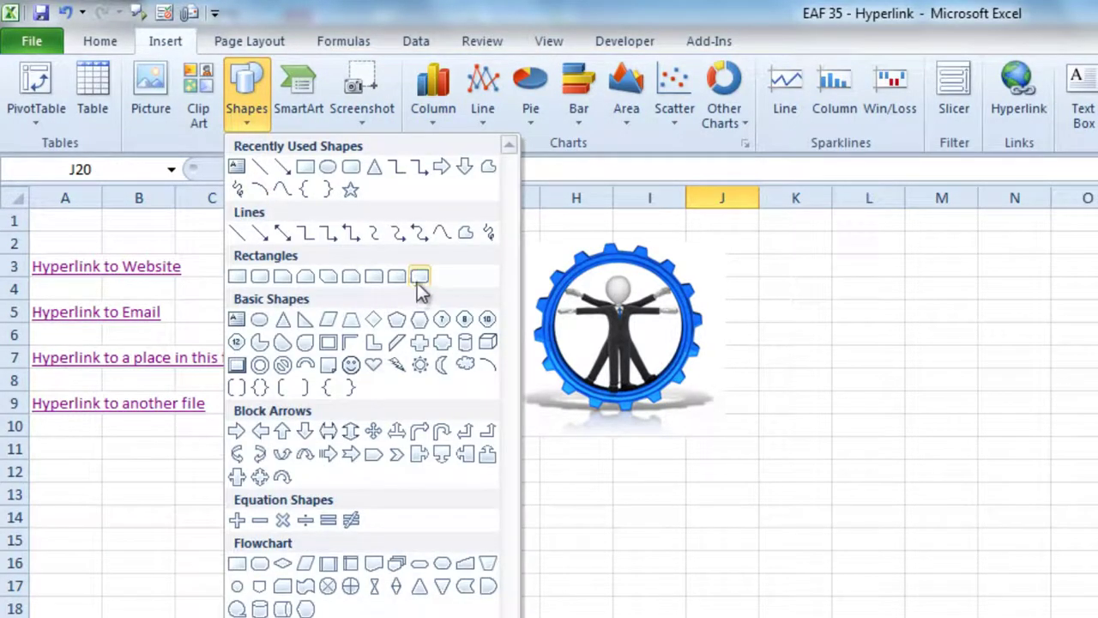
pyautogui.click(259, 276)
pyautogui.moveTo(223, 491); pyautogui.dragTo(552, 586)
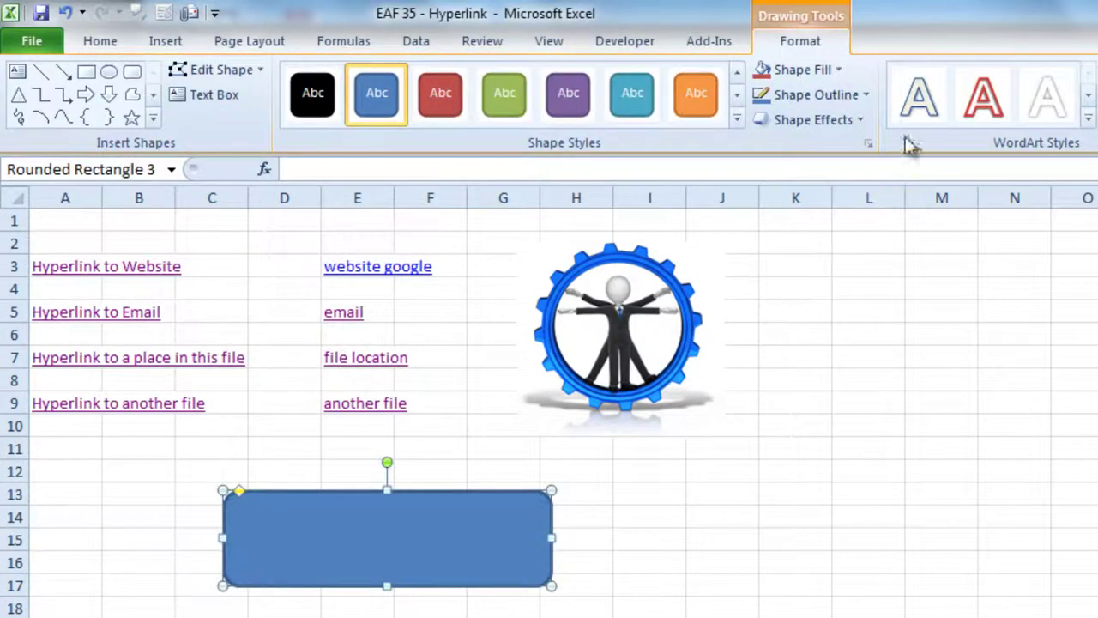
pyautogui.click(165, 41)
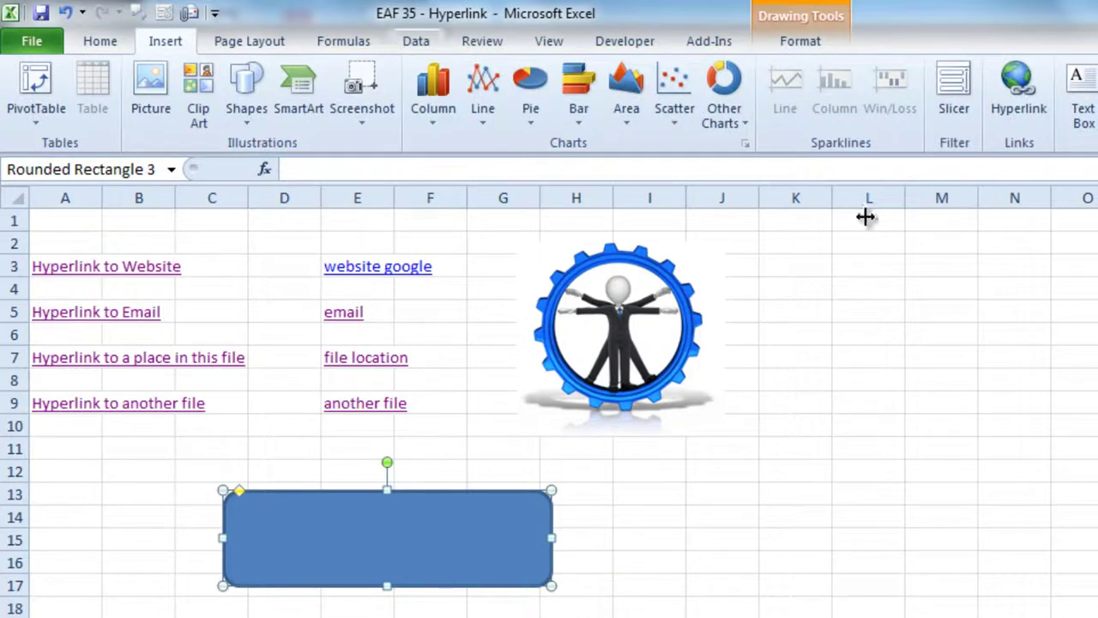
pyautogui.click(941, 616)
pyautogui.click(1083, 96)
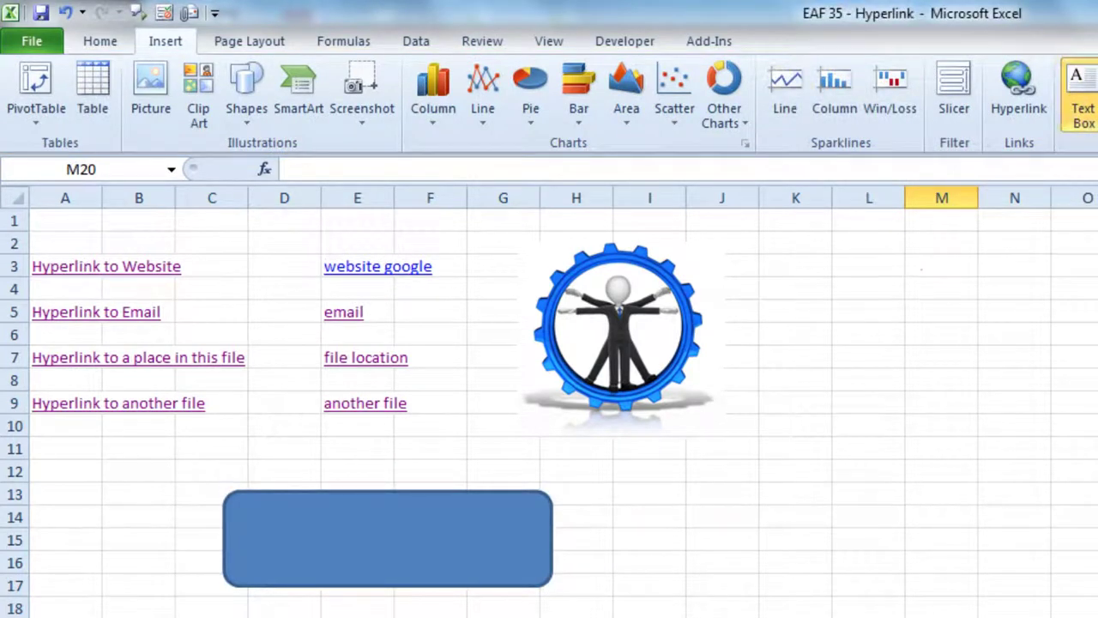
# Step: Add a text box reading 'Take me to A25' inside the rounded rectangle and make it bold
pyautogui.moveTo(250, 501)
pyautogui.mouseDown()
pyautogui.moveTo(504, 544)
pyautogui.moveTo(530, 572)
pyautogui.mouseUp()
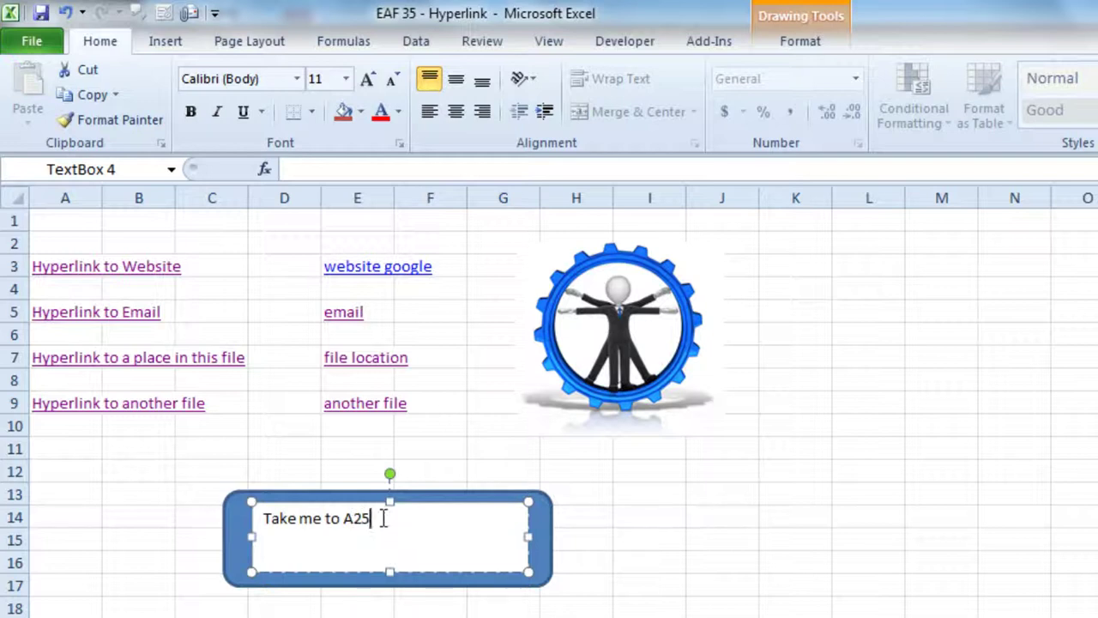
pyautogui.moveTo(383, 518); pyautogui.dragTo(221, 522)
pyautogui.click(192, 119)
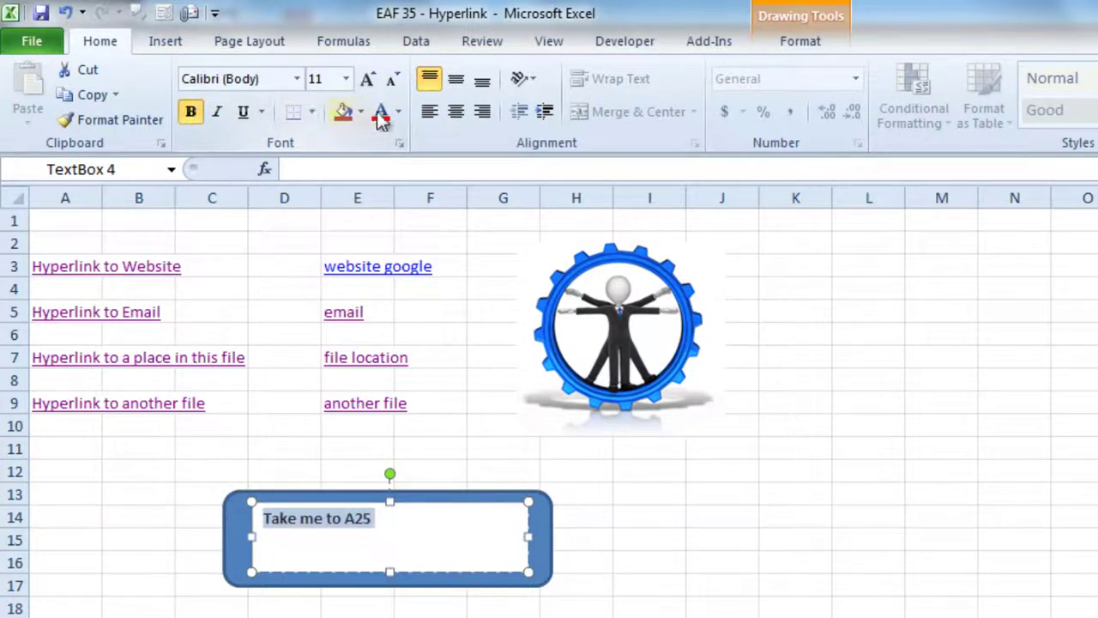
pyautogui.click(484, 571)
pyautogui.rightClick(486, 569)
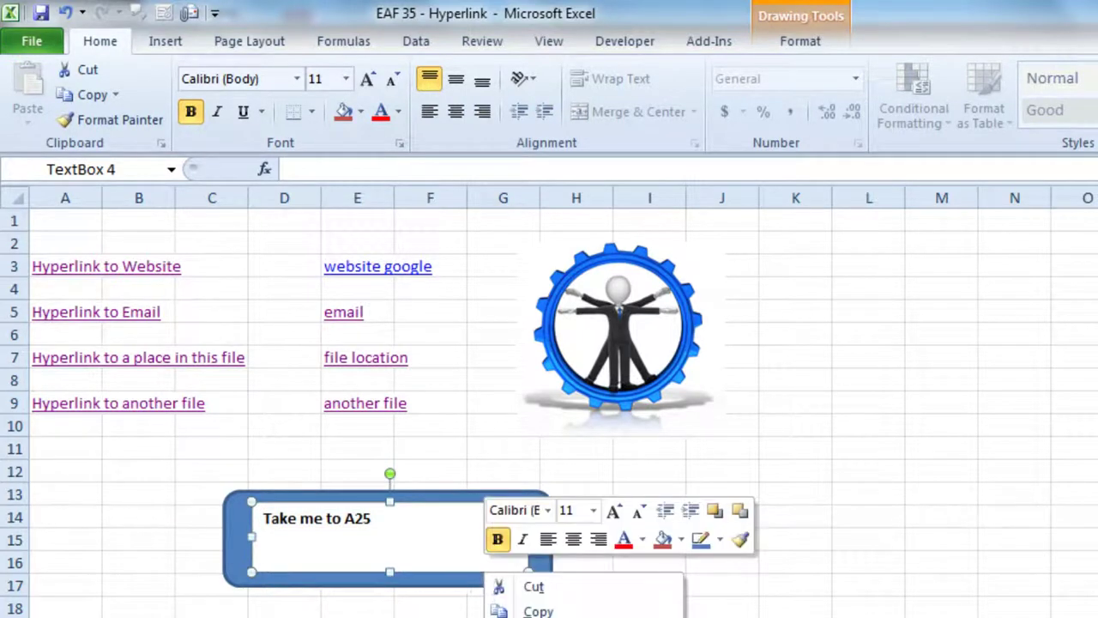
# Step: Give the caption text box no outline and a 100% transparent fill, then centre its text
pyautogui.click(549, 617)
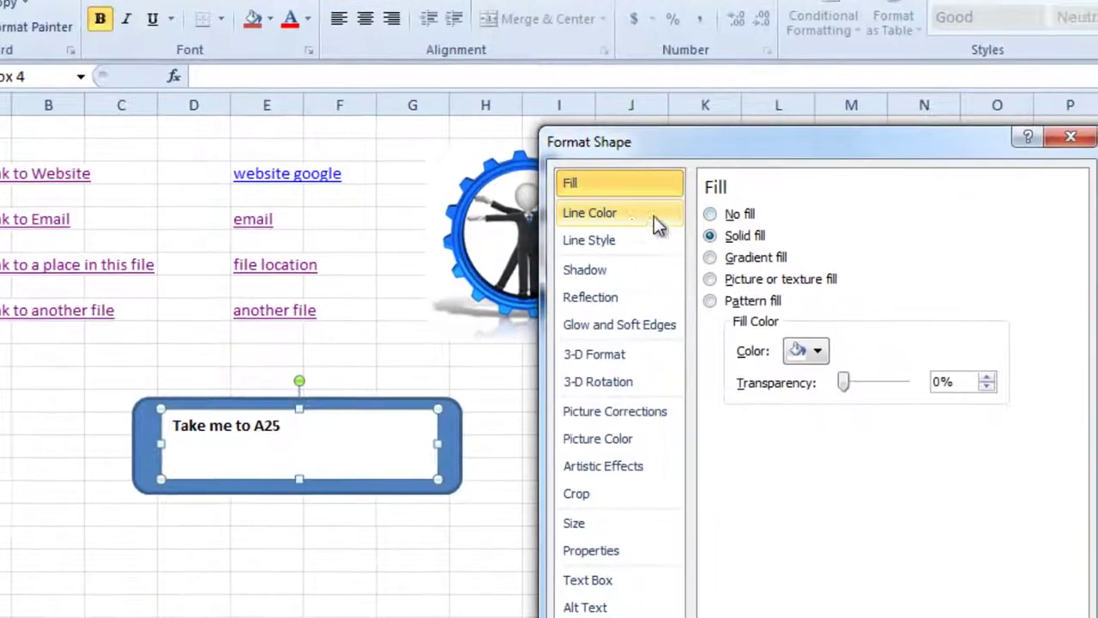
pyautogui.click(722, 312)
pyautogui.click(620, 121)
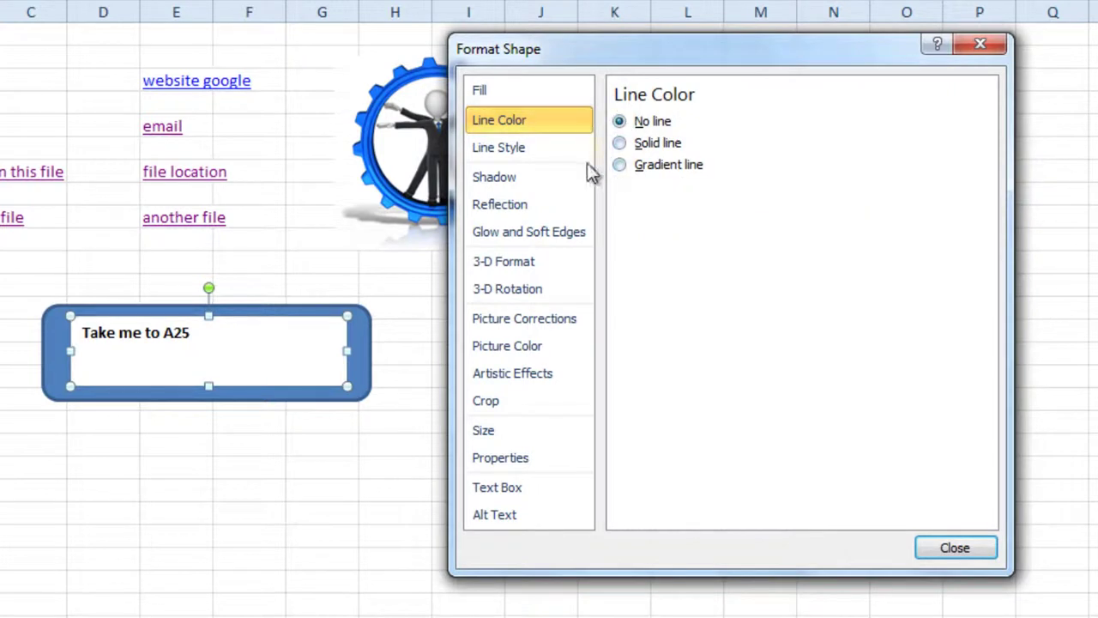
pyautogui.click(542, 92)
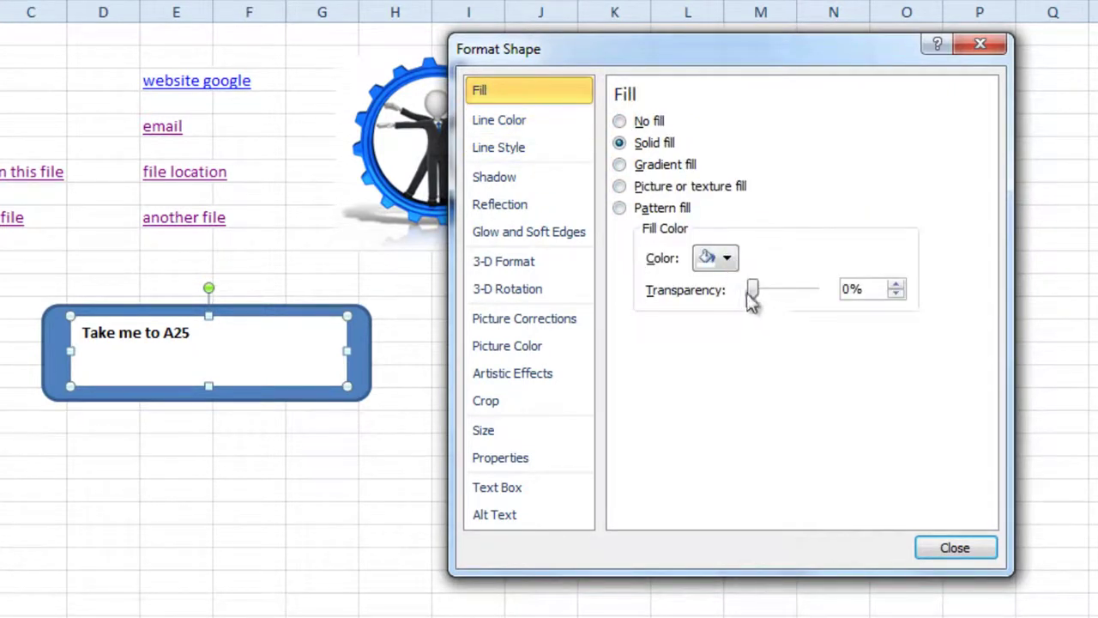
pyautogui.moveTo(747, 290); pyautogui.dragTo(843, 296)
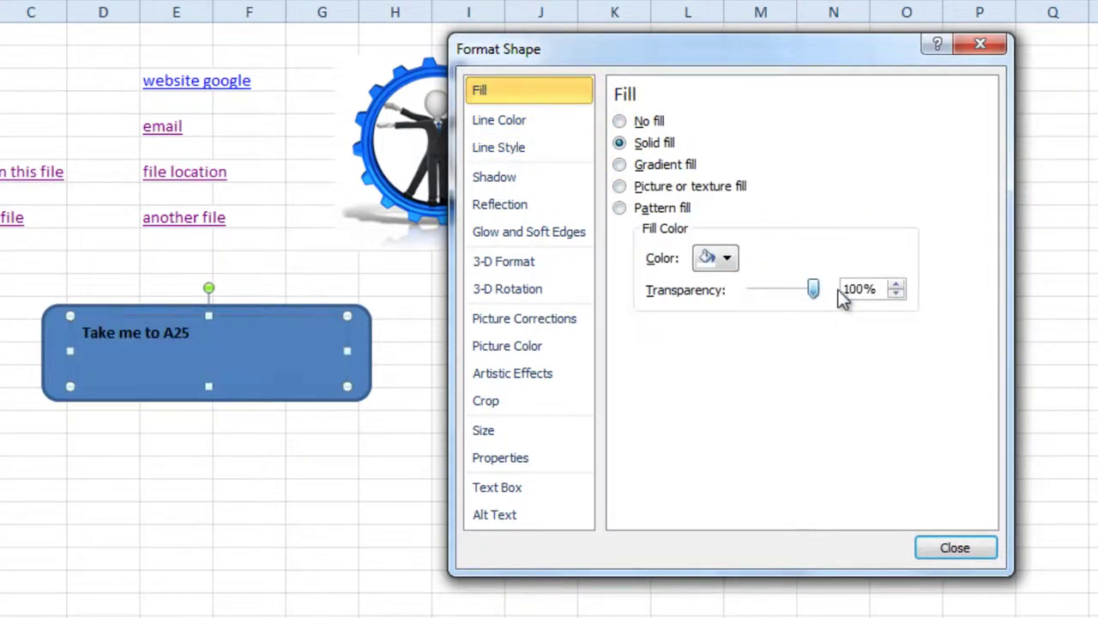
pyautogui.click(934, 549)
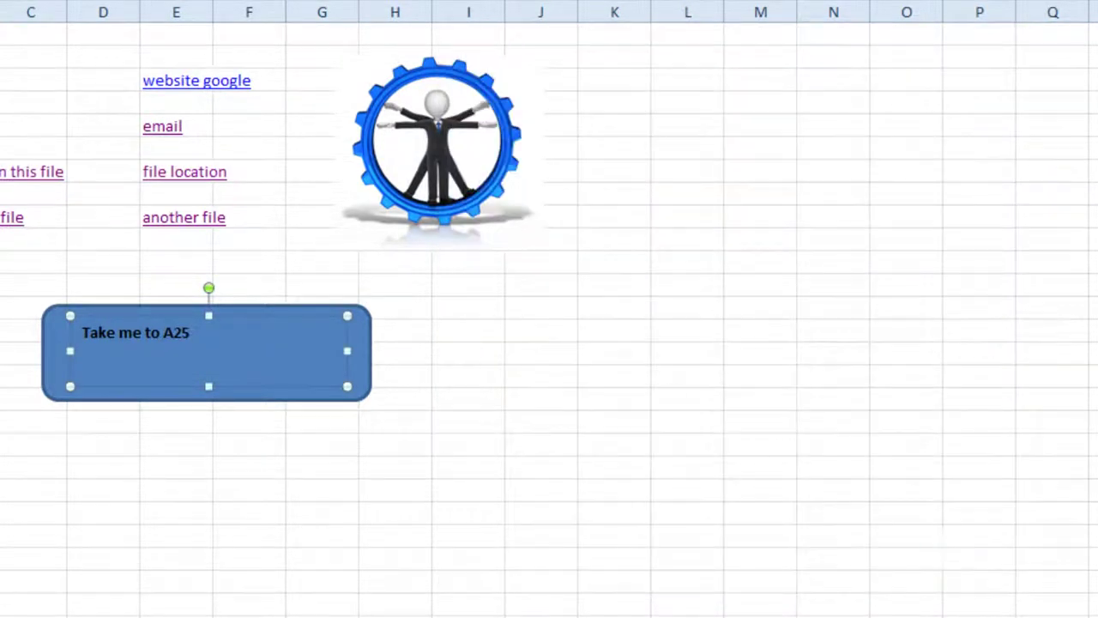
pyautogui.click(372, 20)
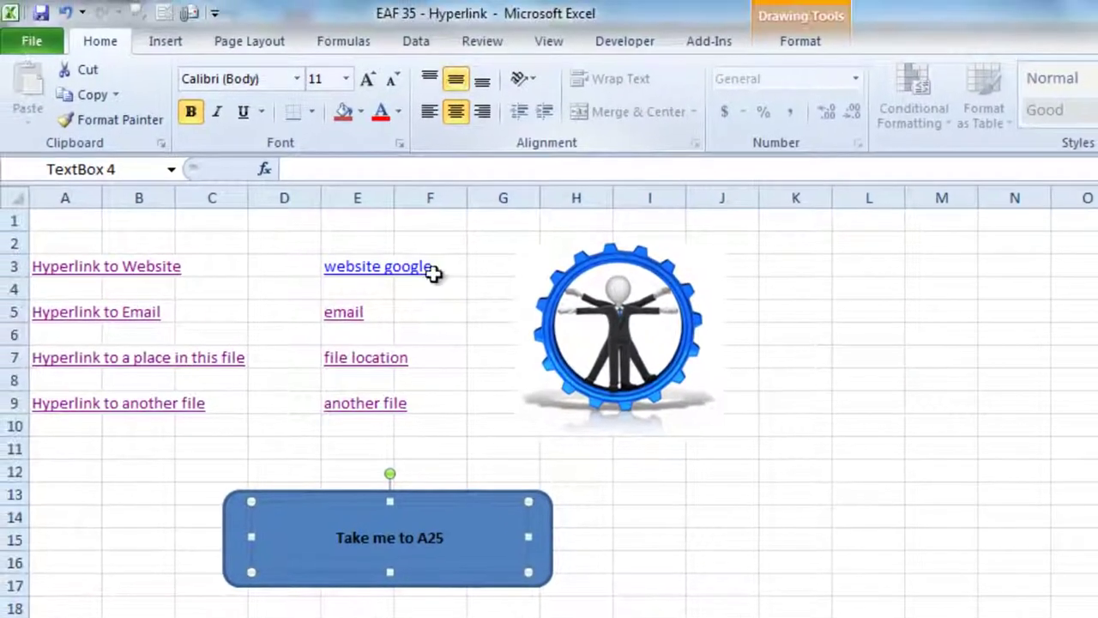
pyautogui.press('Escape')
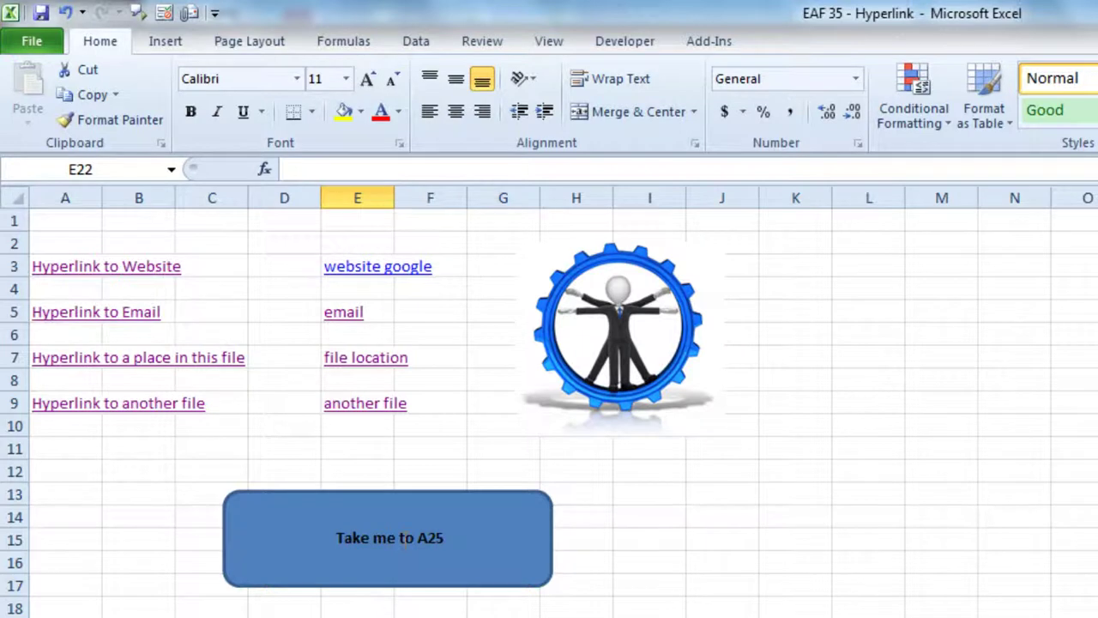
pyautogui.click(502, 617)
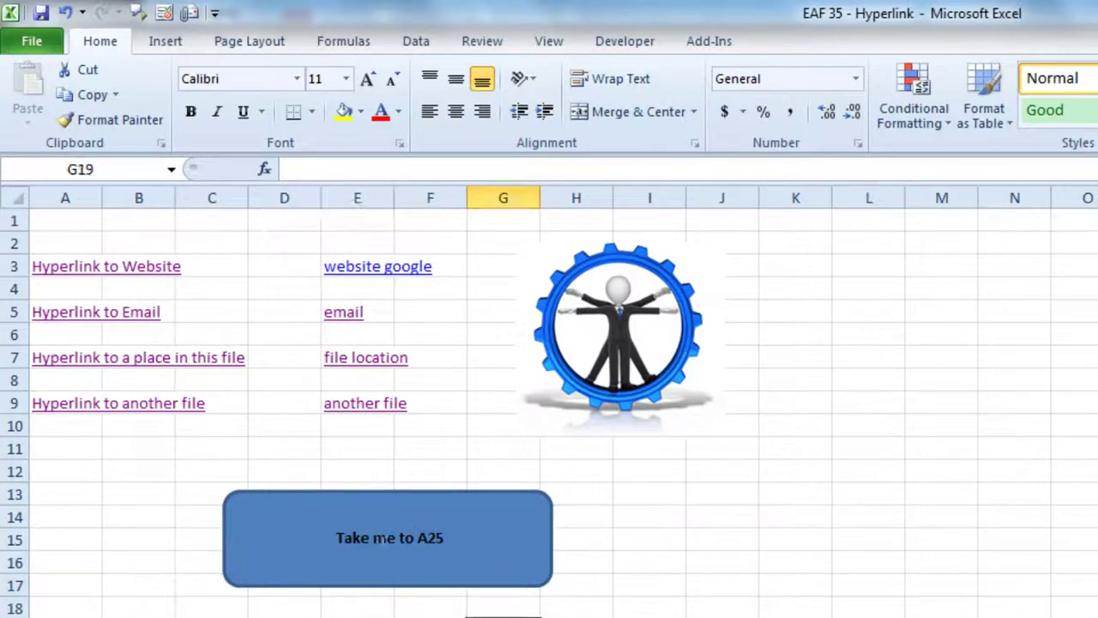
pyautogui.click(386, 537)
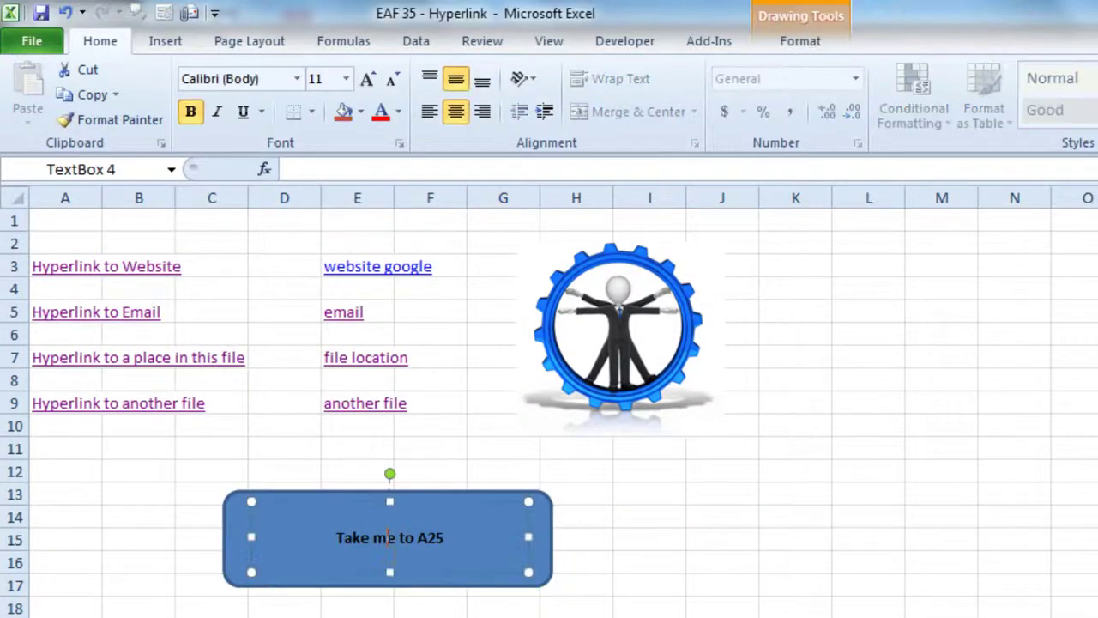
pyautogui.click(443, 495)
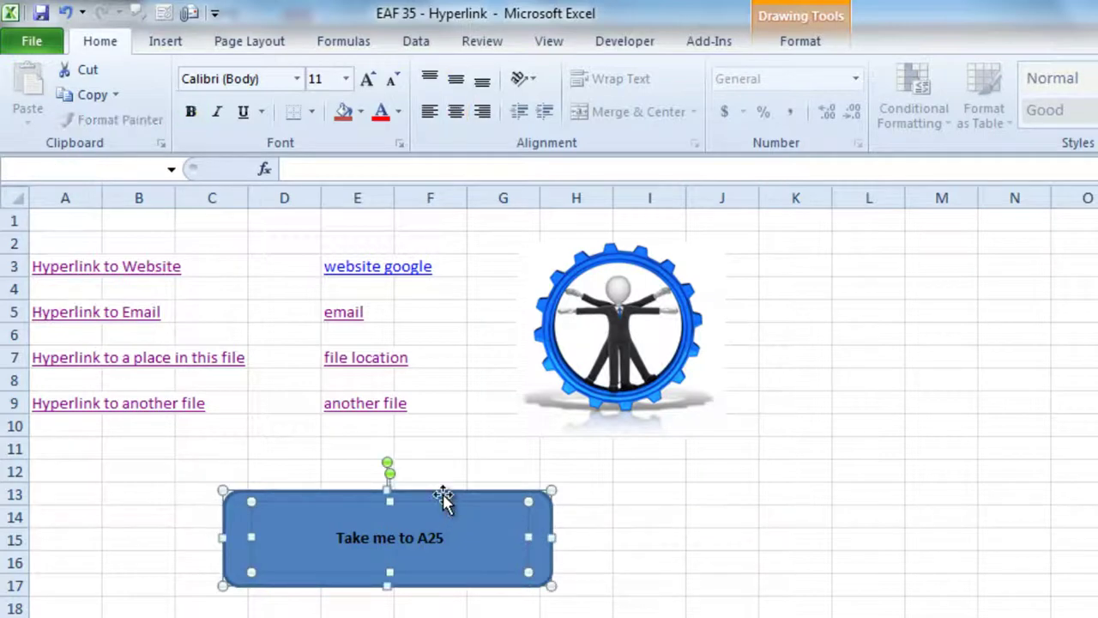
pyautogui.rightClick(444, 495)
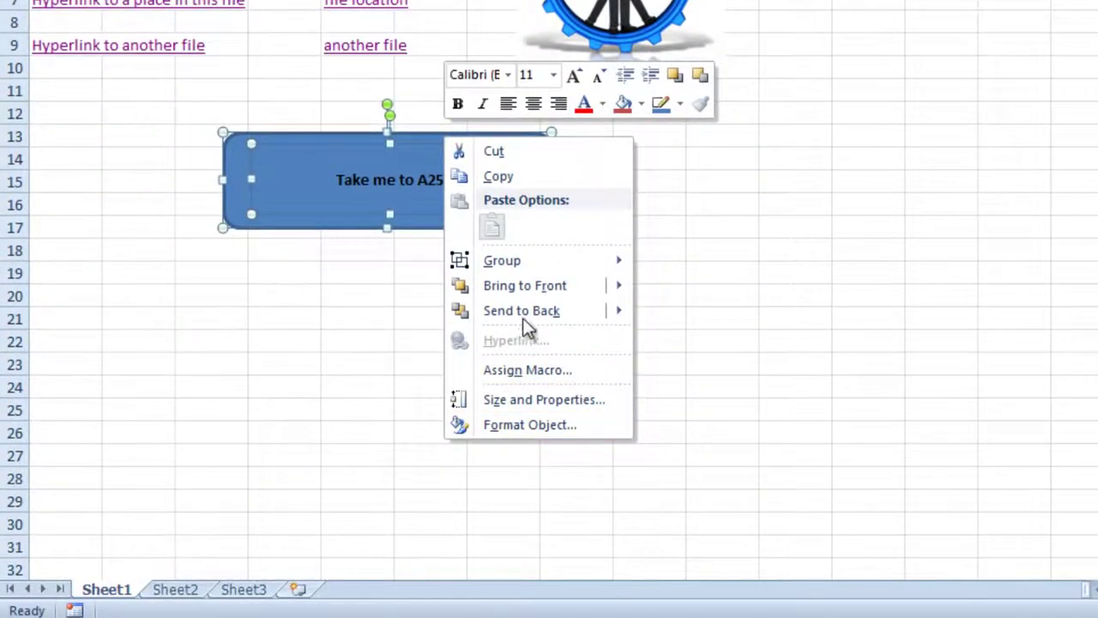
pyautogui.moveTo(514, 510)
pyautogui.click(1054, 184)
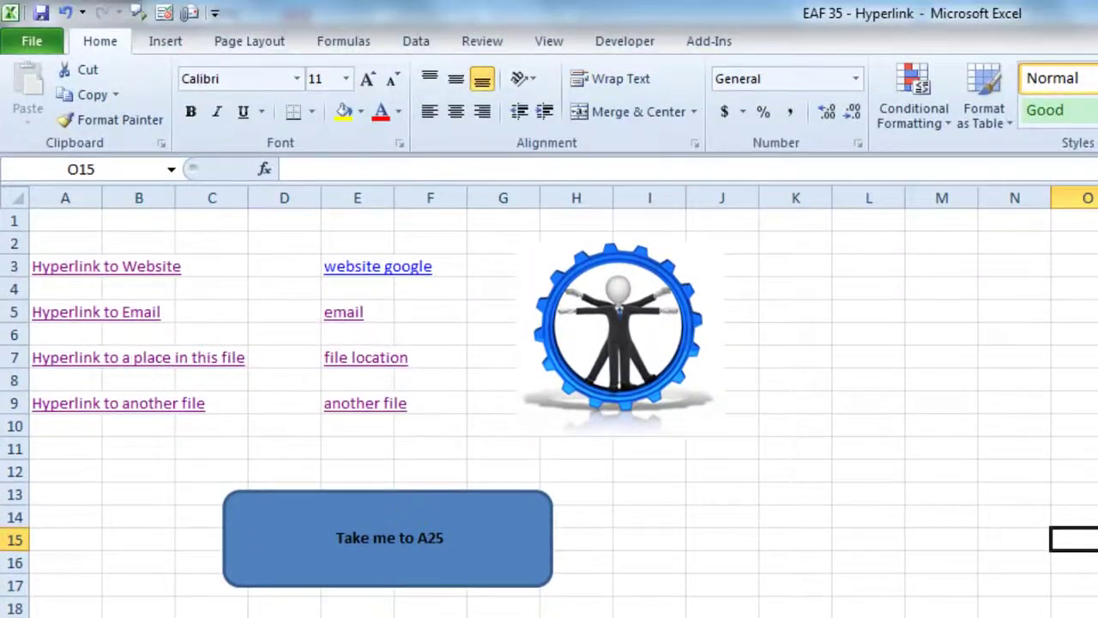
# Step: Hyperlink the rounded 'Take me to A25' button to cell A25 and verify it jumps there
pyautogui.rightClick(365, 491)
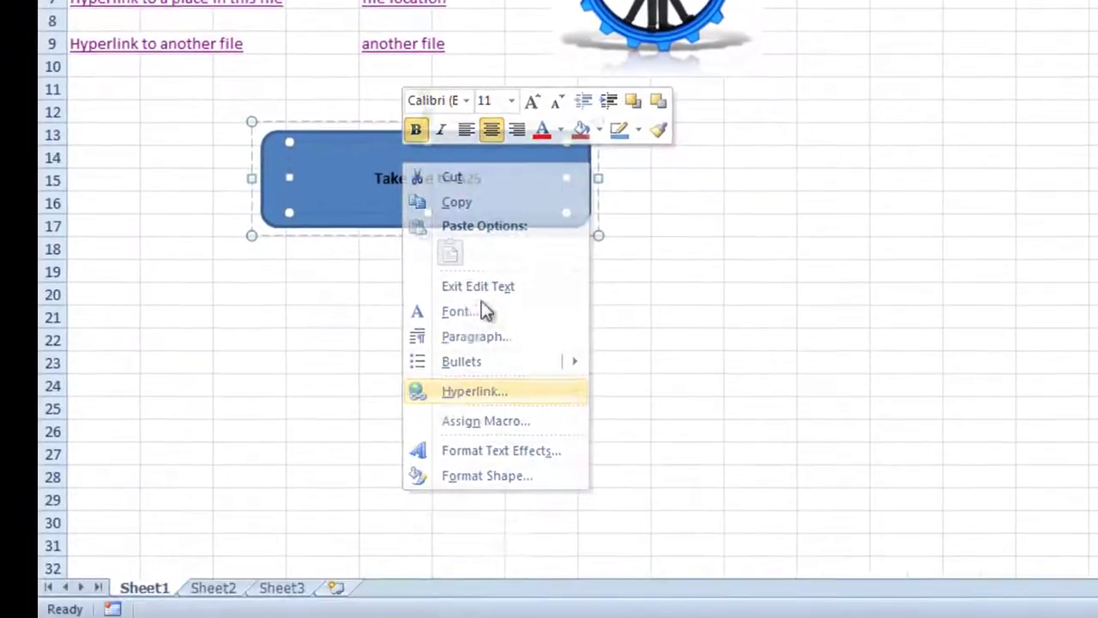
pyautogui.click(474, 390)
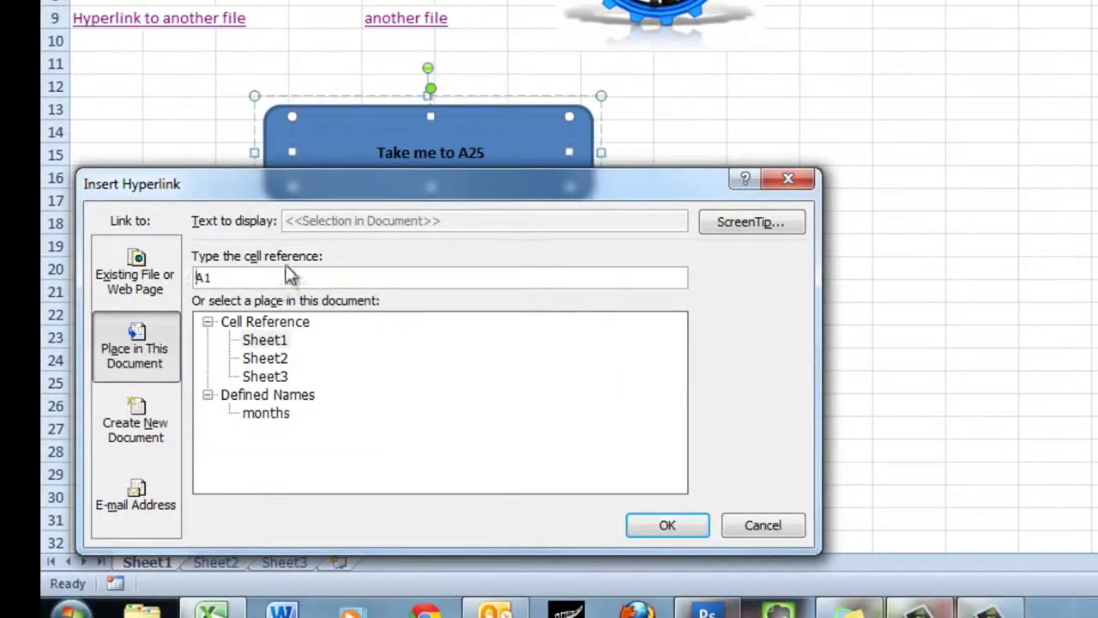
pyautogui.moveTo(250, 273); pyautogui.dragTo(193, 276)
pyautogui.click(668, 526)
pyautogui.click(980, 455)
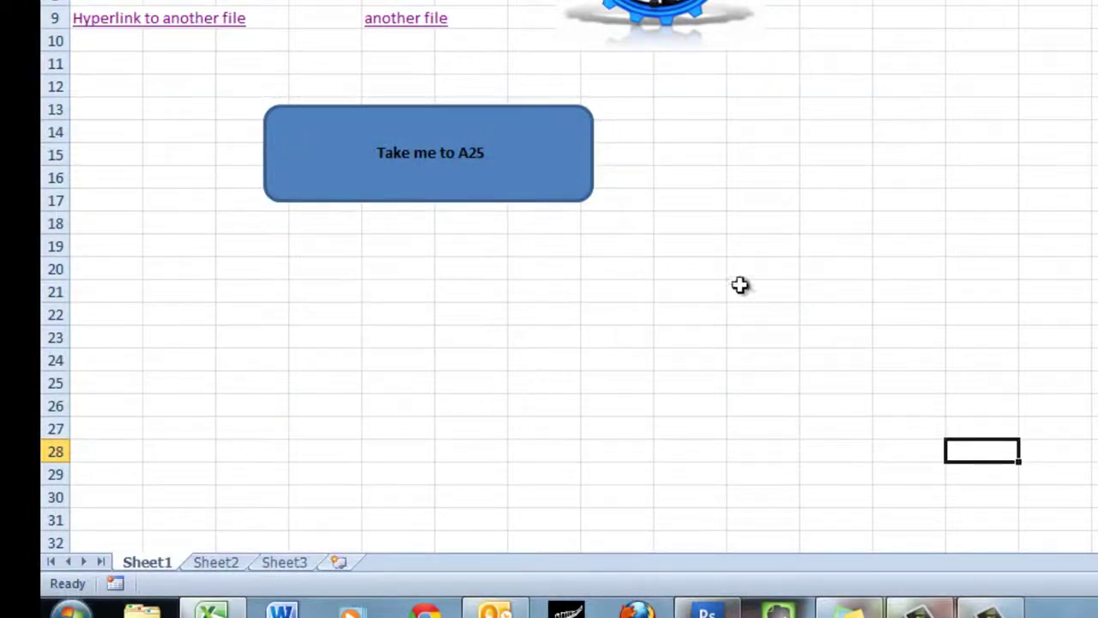
pyautogui.click(430, 159)
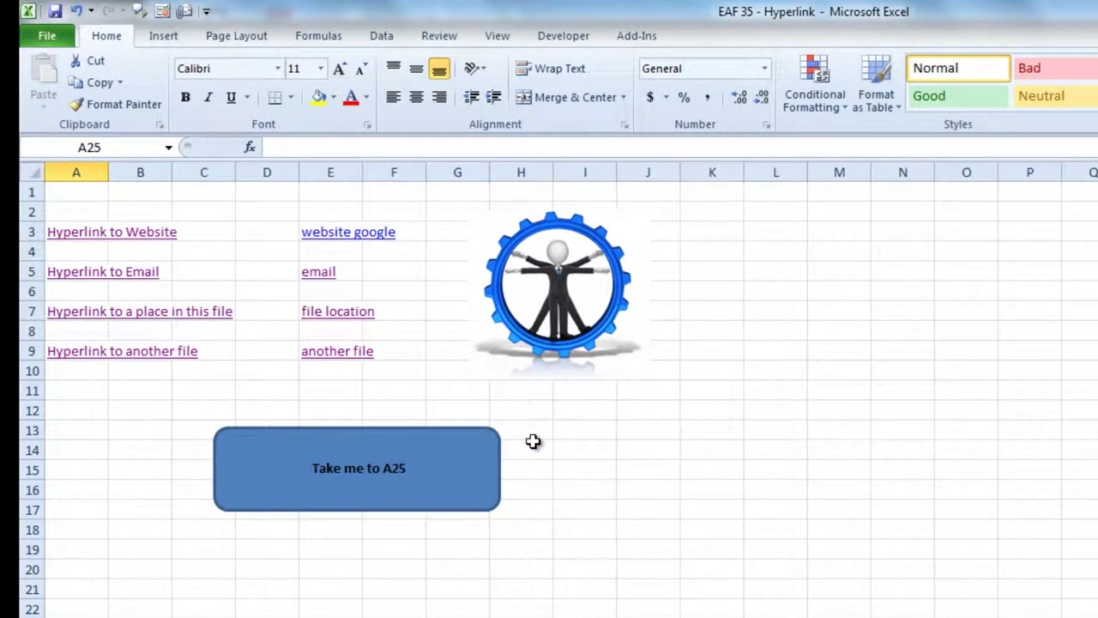
# Step: Open the 'EAF 32 - Presentation Selector' workbook from the Recent list
pyautogui.click(46, 36)
pyautogui.click(68, 224)
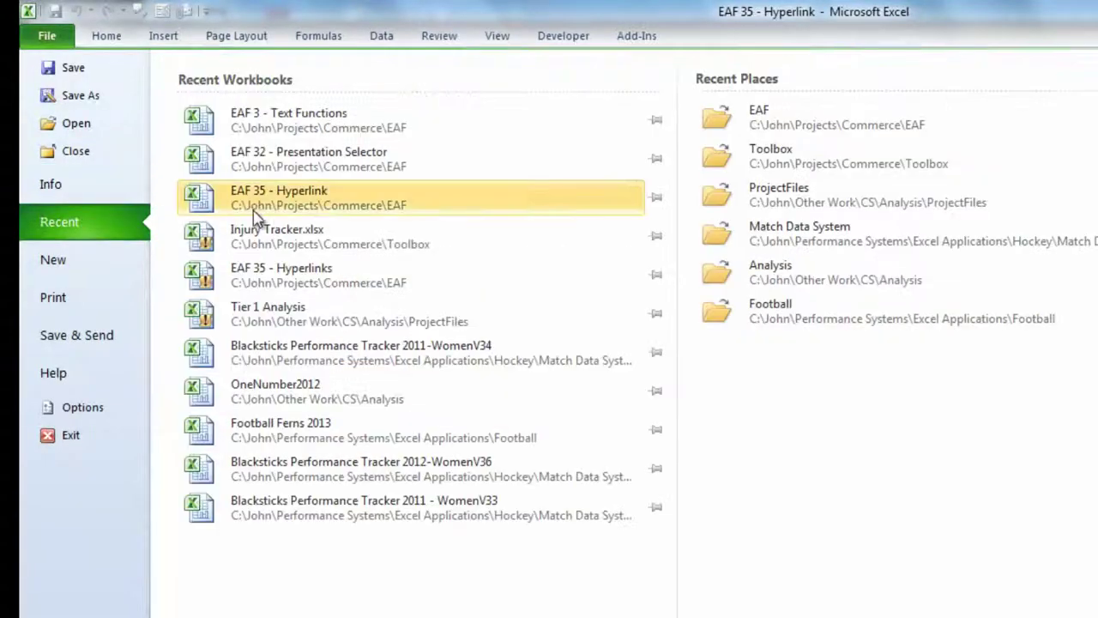
pyautogui.click(431, 169)
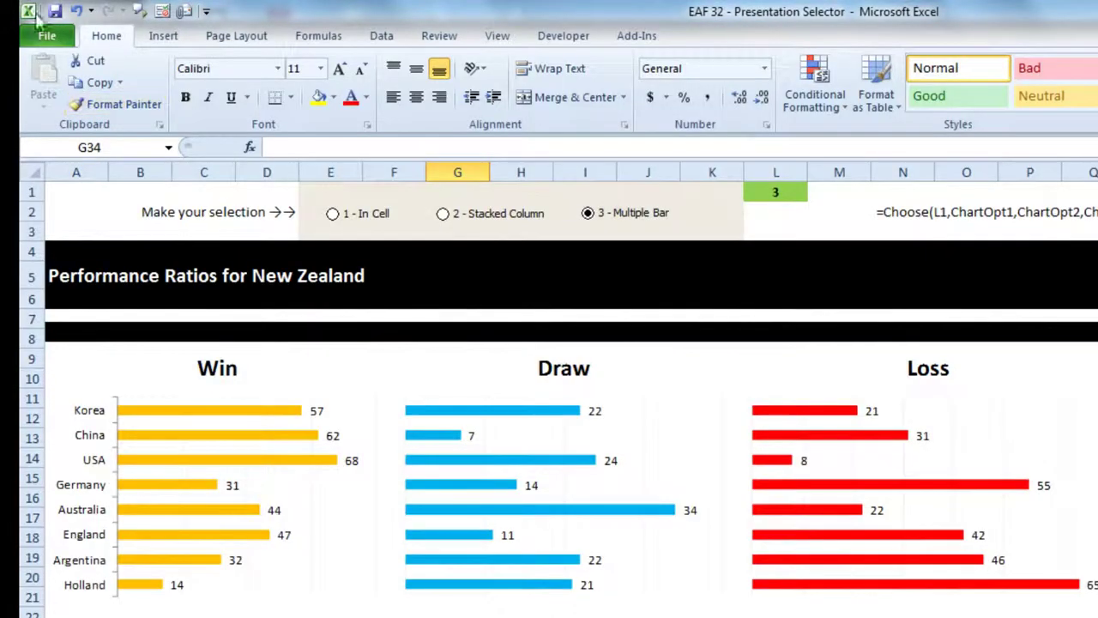
# Step: Open the Injury Tracker.xlsx workbook from the Recent list
pyautogui.click(46, 36)
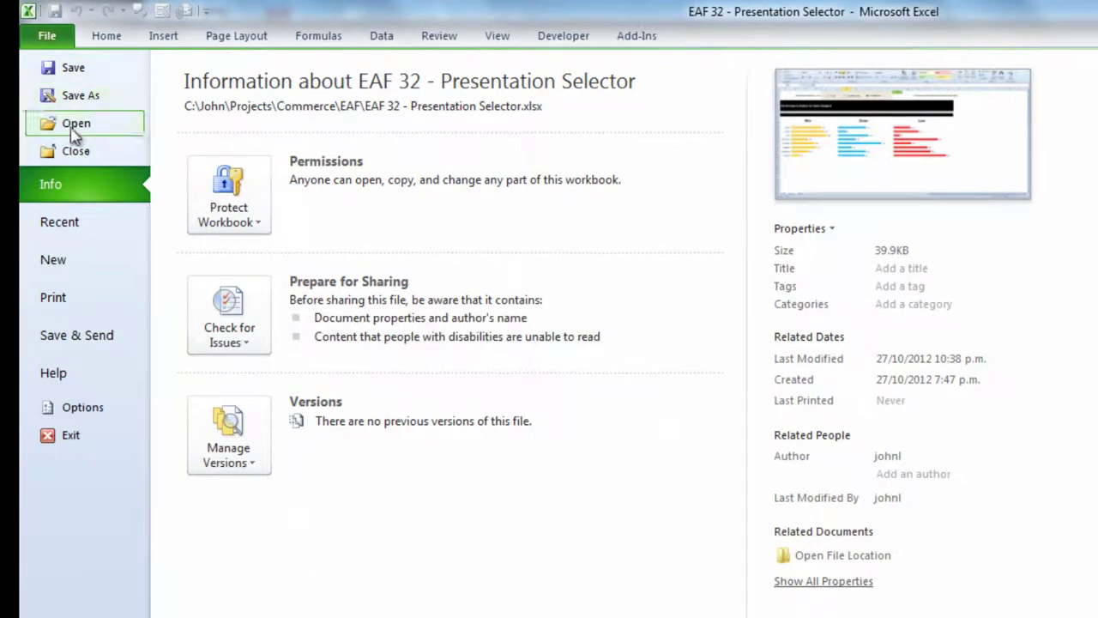
pyautogui.click(78, 221)
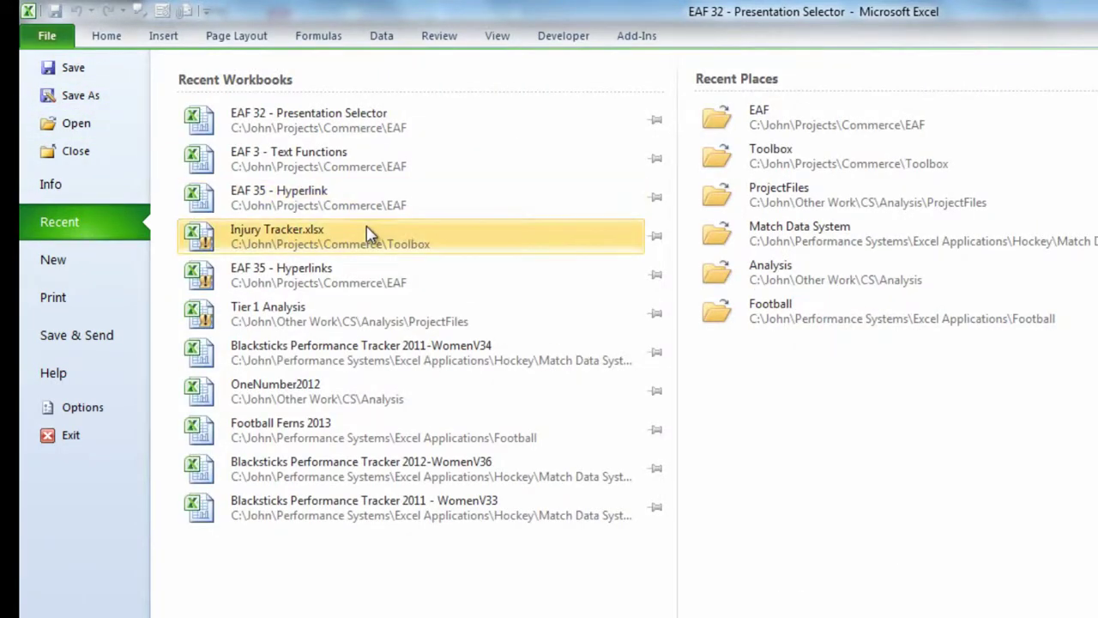
pyautogui.click(367, 232)
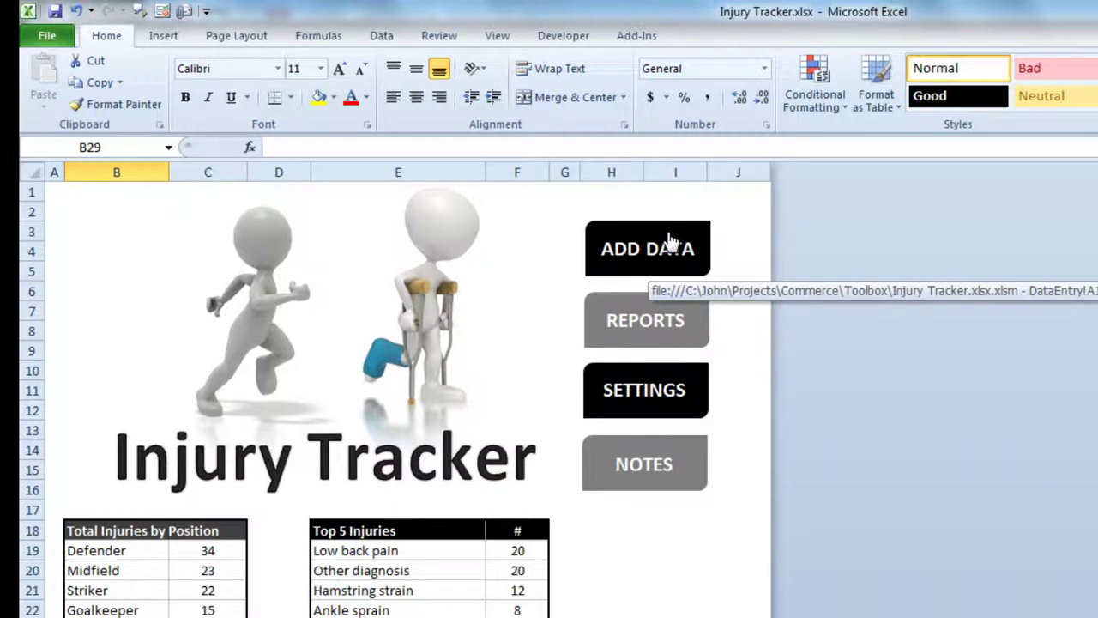
pyautogui.click(642, 324)
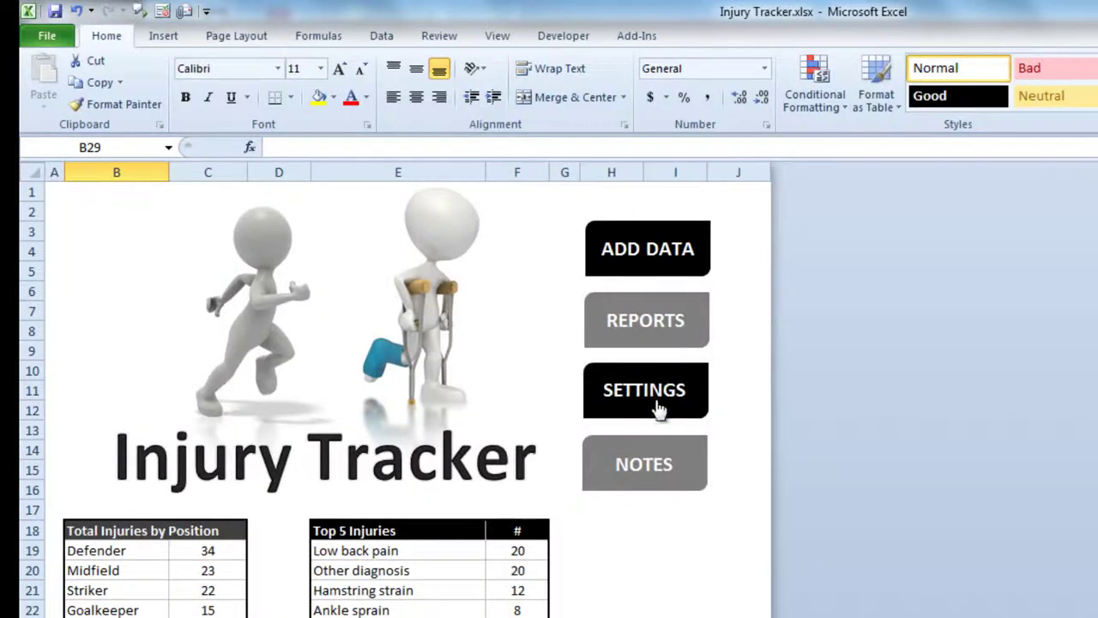
pyautogui.click(657, 407)
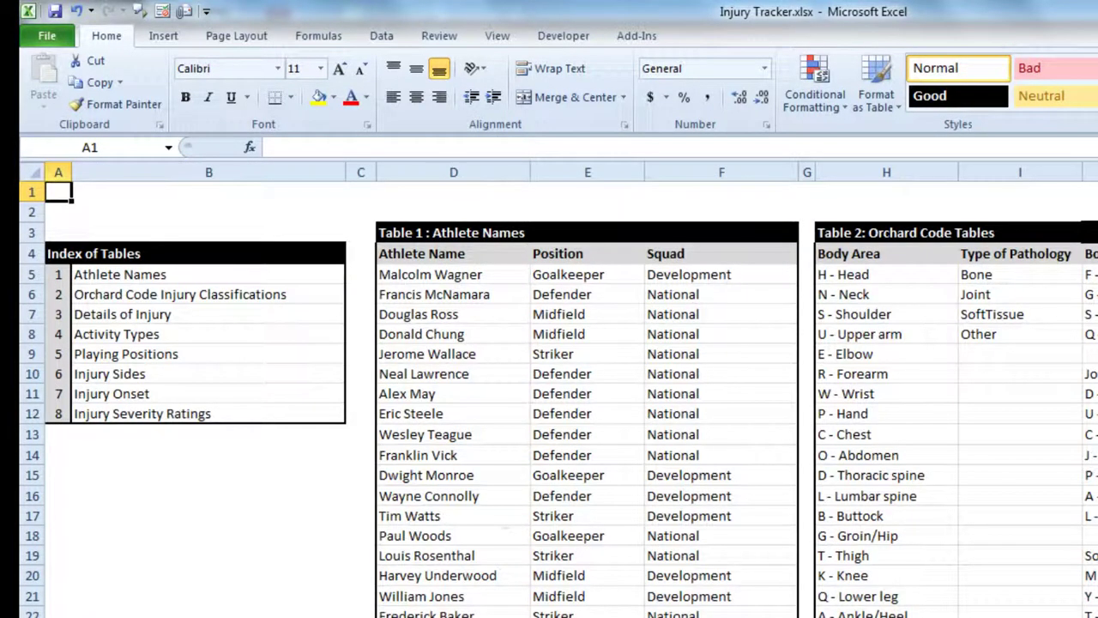
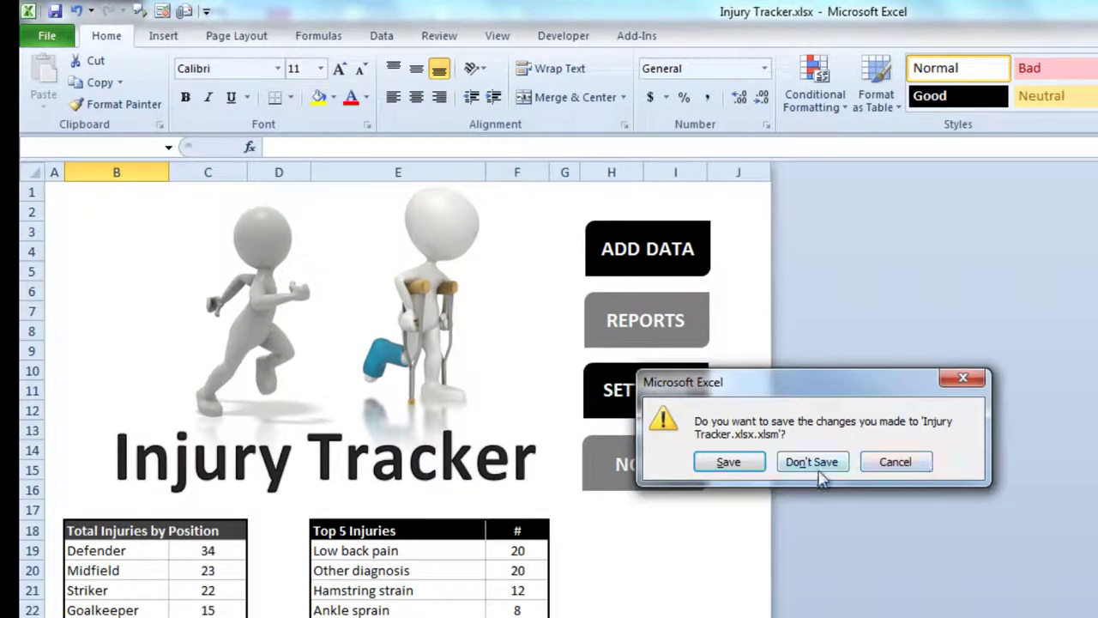
# Step: Close the Injury Tracker workbook without saving, then close the Presentation Selector workbook with Ctrl+W
pyautogui.click(819, 463)
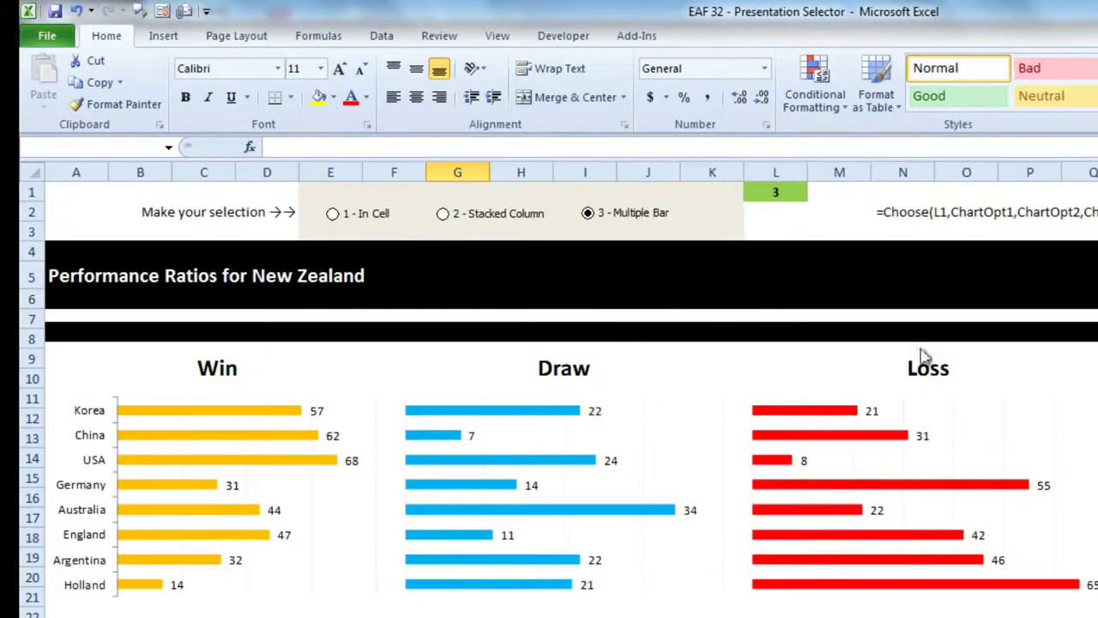
pyautogui.hotkey('ctrl', 'w')
# Step: Discard Presentation Selector changes and list the google, stuff.co.nz and coursera URLs in M6:M8
pyautogui.click(821, 462)
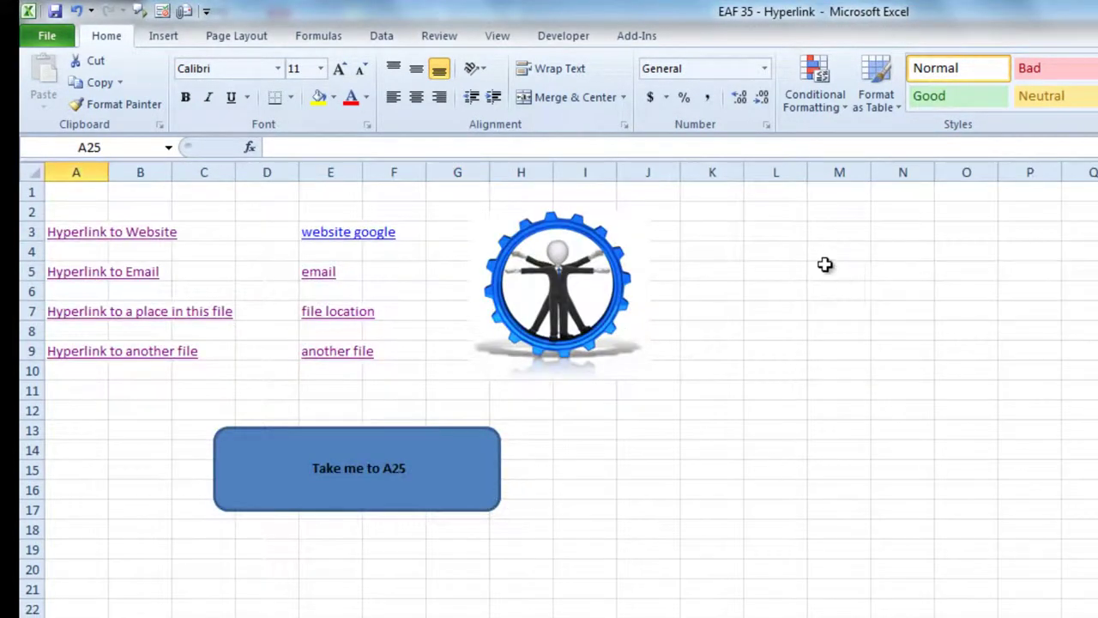
pyautogui.click(826, 290)
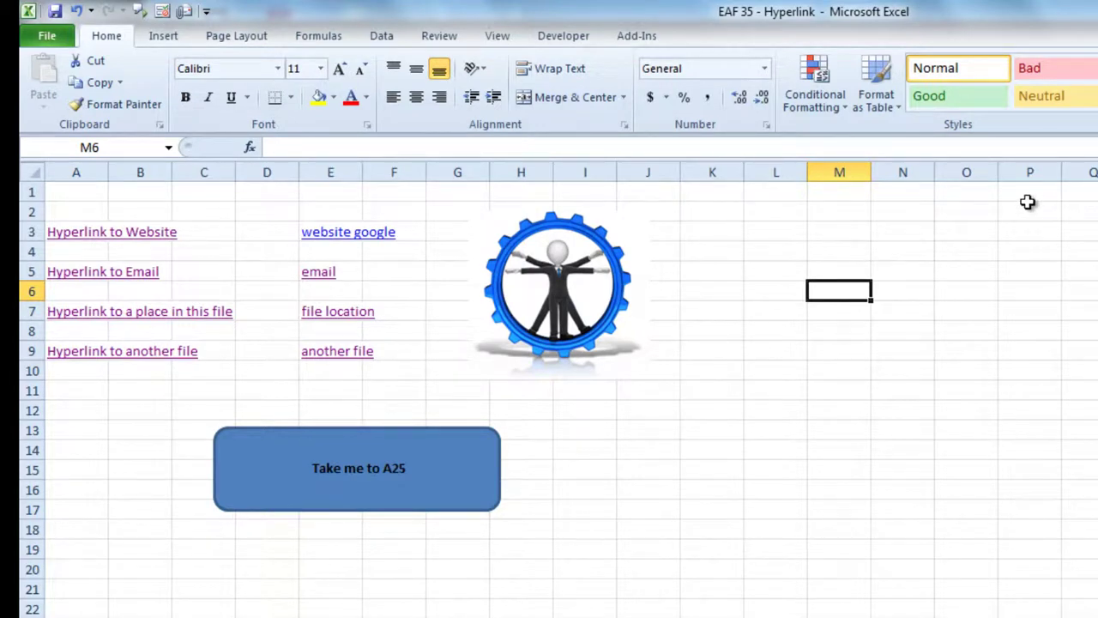
pyautogui.click(890, 585)
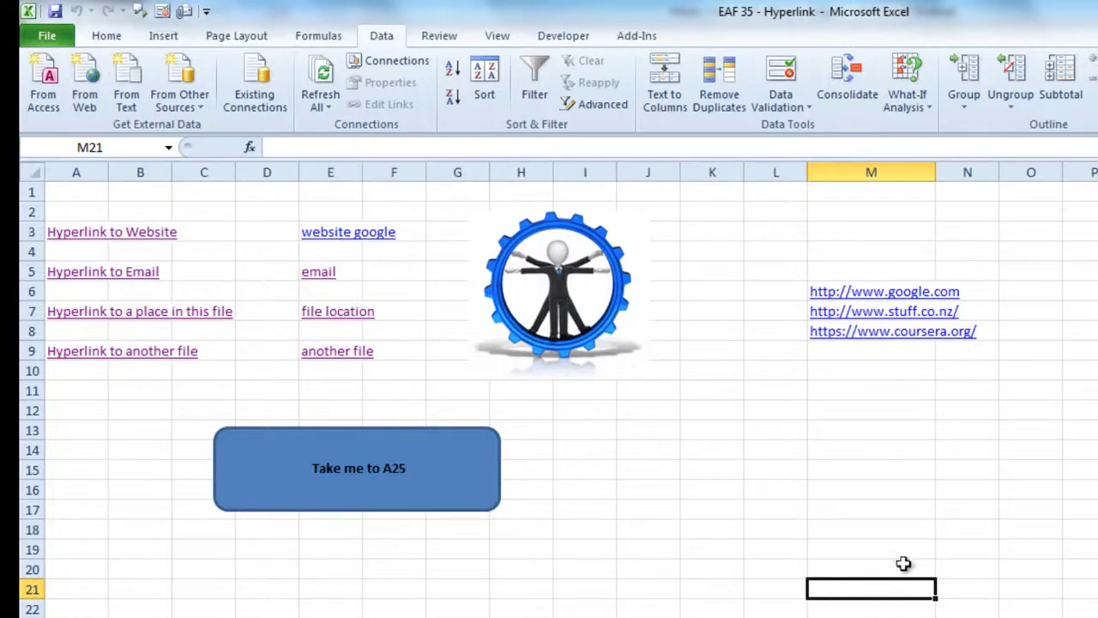
pyautogui.click(889, 448)
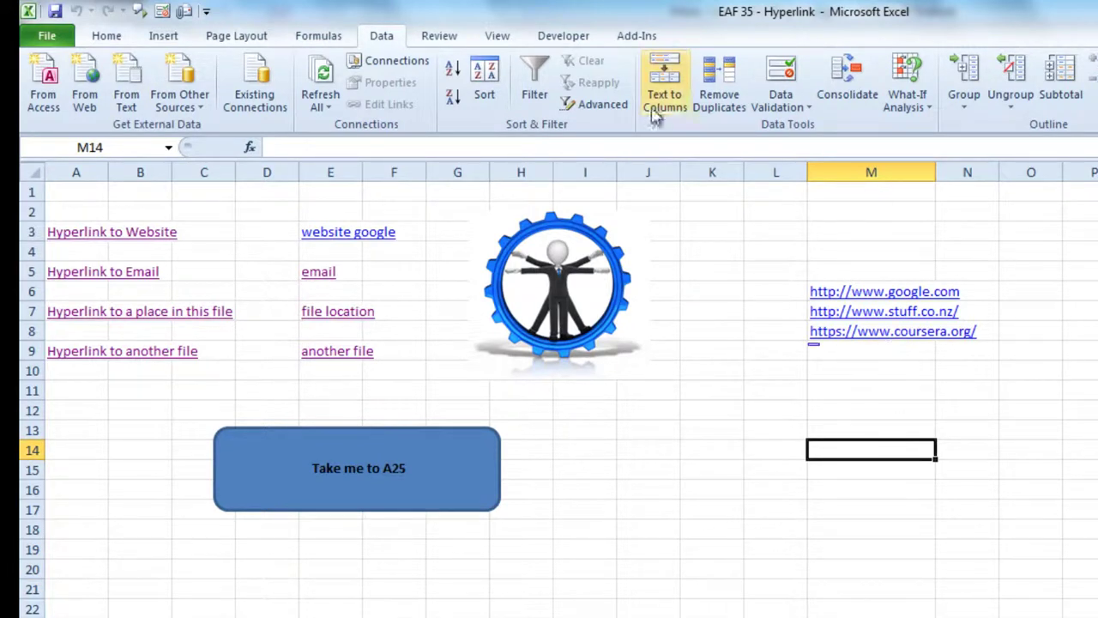
# Step: Add List data validation to M14 with source =$M$6:$M$8
pyautogui.click(784, 105)
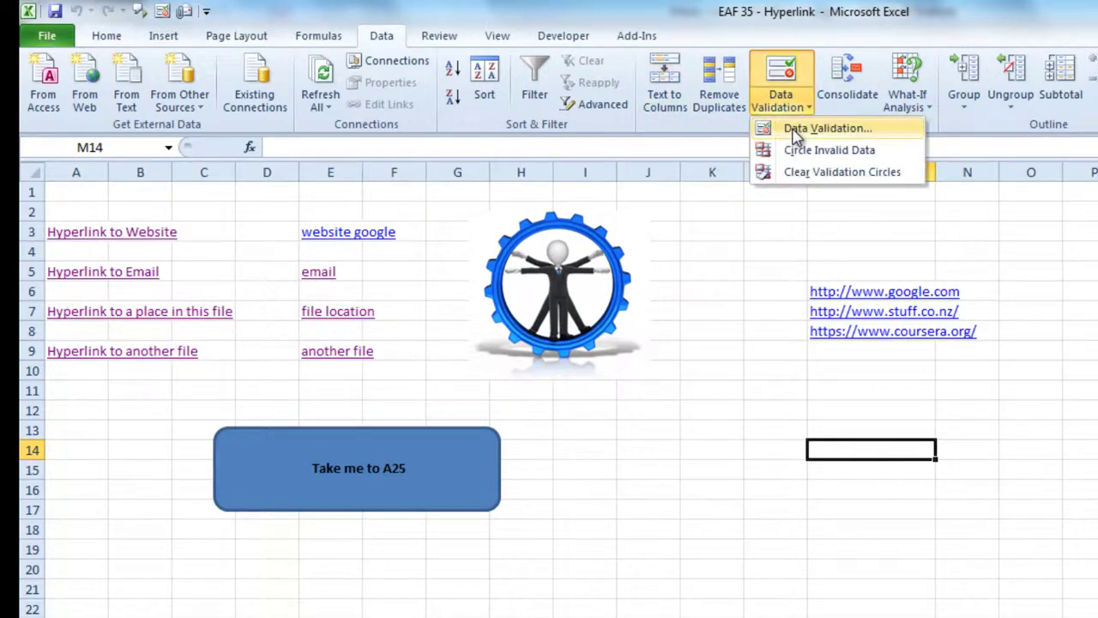
pyautogui.click(796, 133)
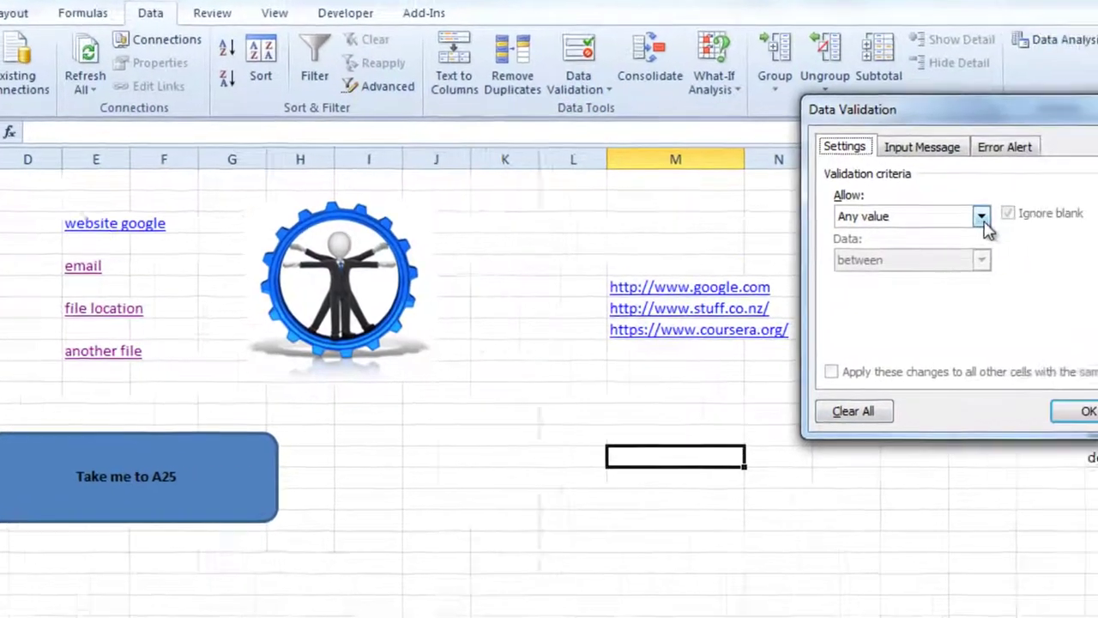
pyautogui.click(1097, 227)
pyautogui.click(643, 269)
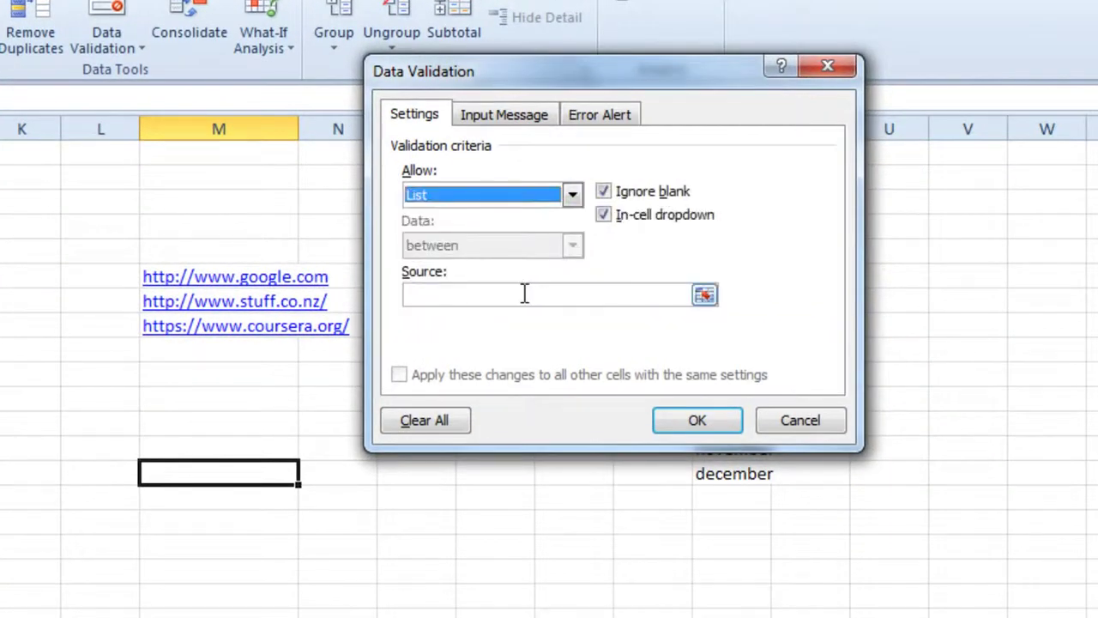
pyautogui.click(643, 296)
pyautogui.moveTo(206, 288); pyautogui.dragTo(211, 328)
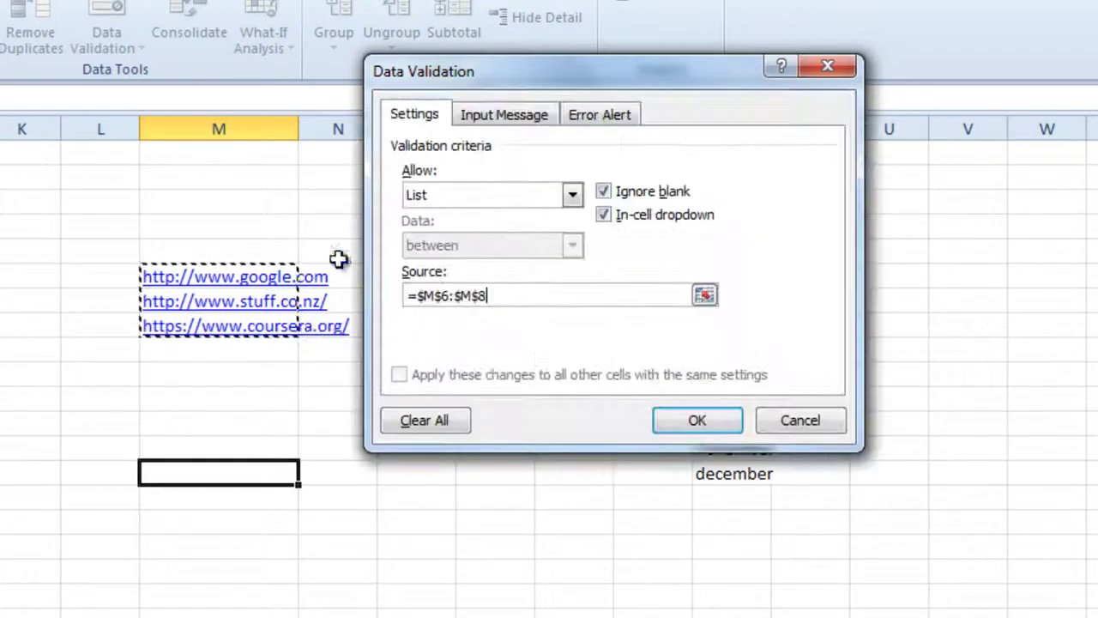
pyautogui.click(701, 420)
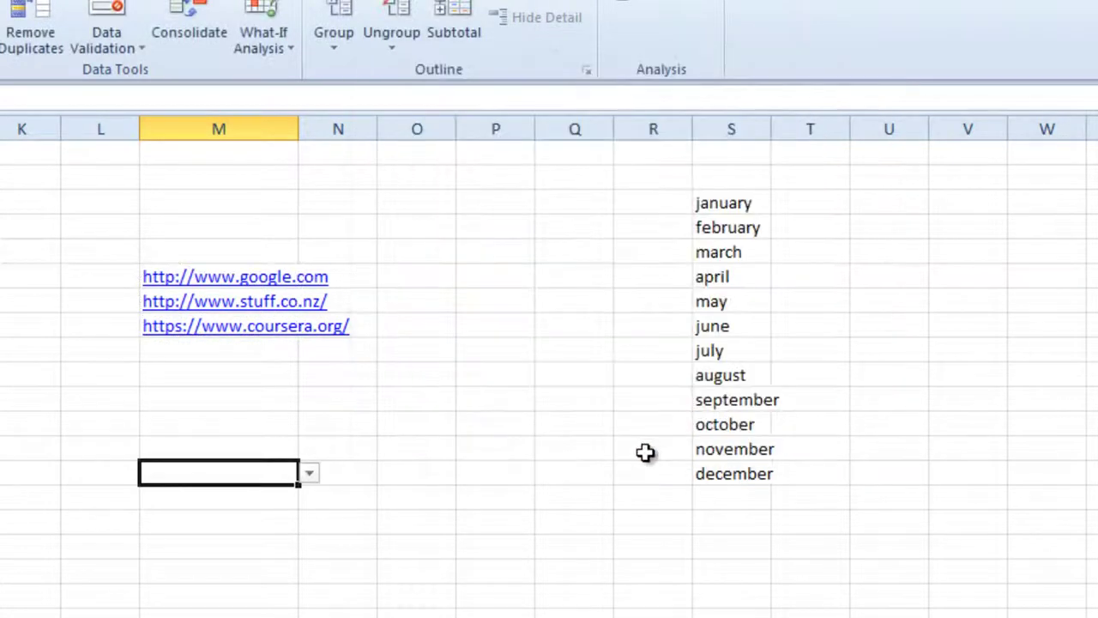
pyautogui.click(308, 474)
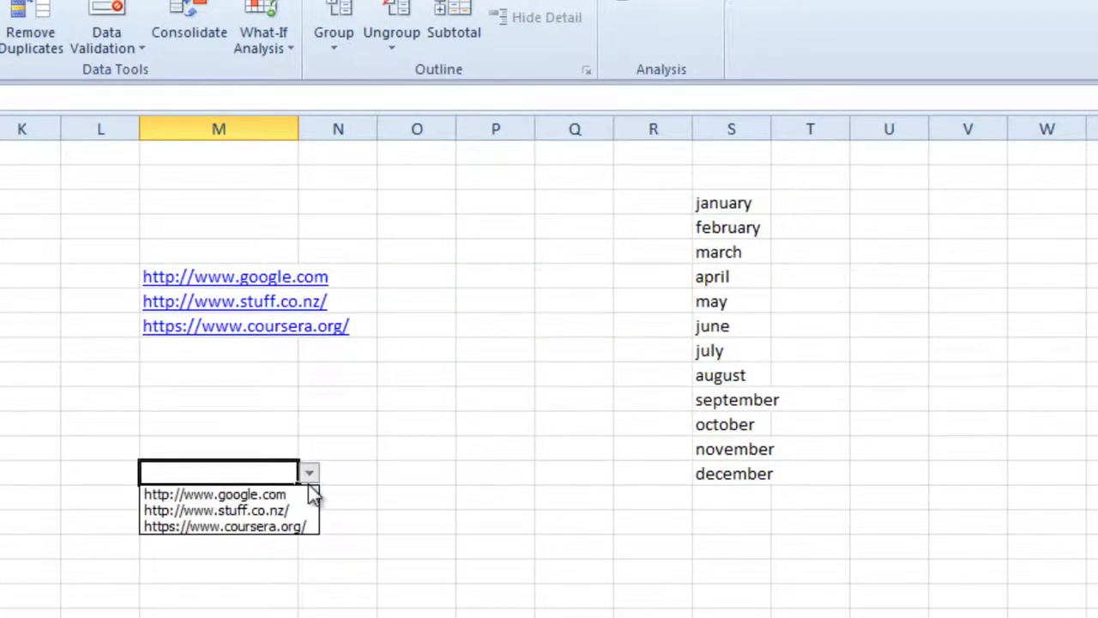
pyautogui.click(296, 527)
pyautogui.click(204, 591)
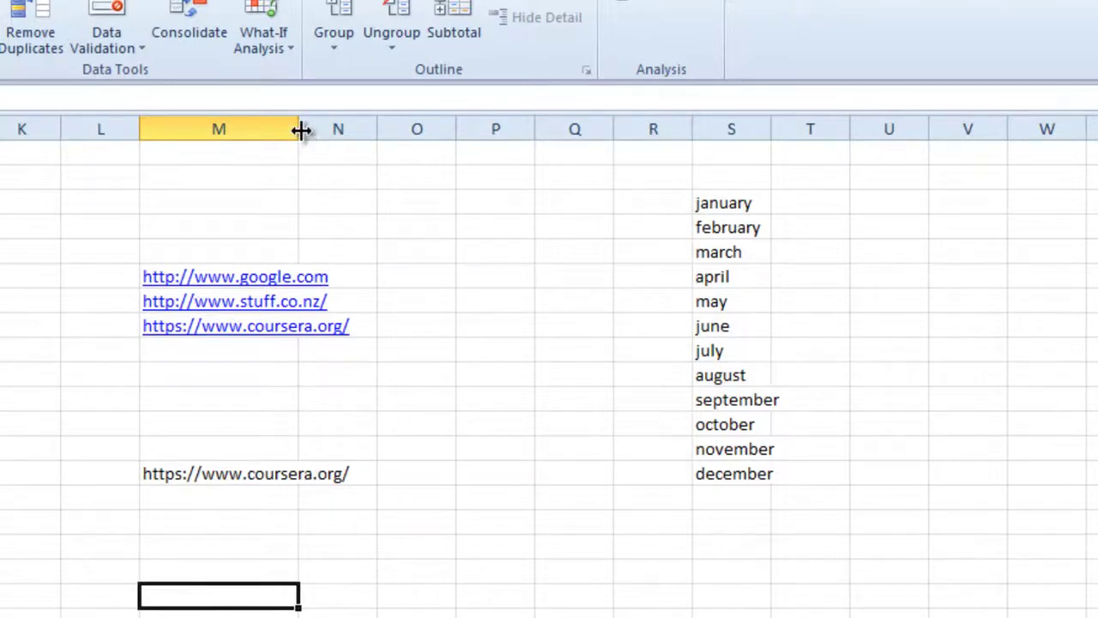
pyautogui.moveTo(300, 129); pyautogui.dragTo(380, 140)
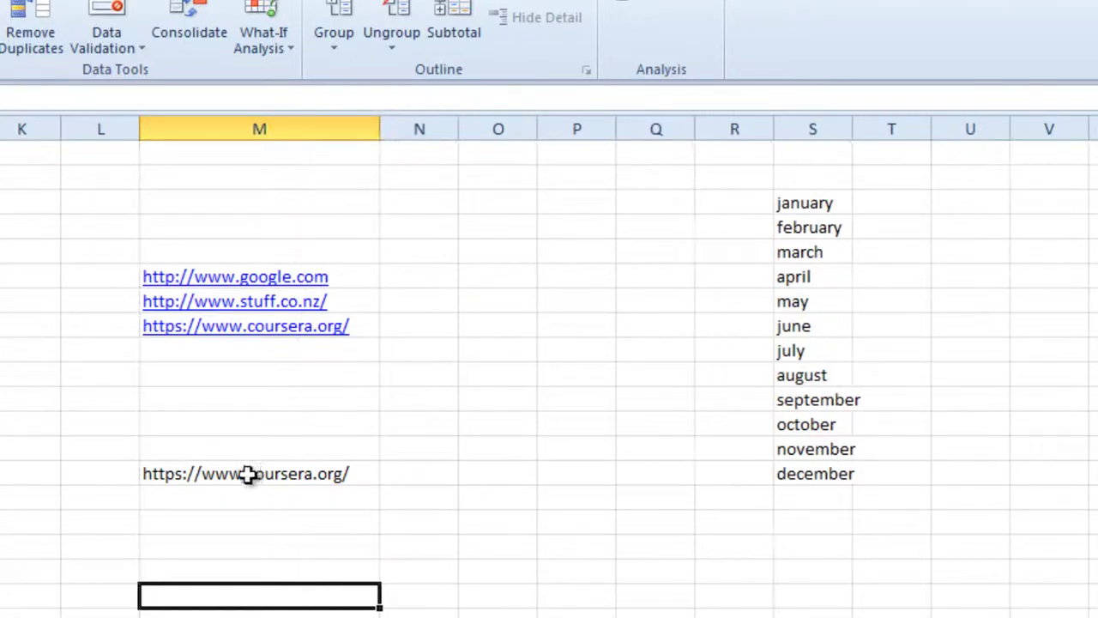
# Step: Switch the M14 dropdown to the stuff.co.nz address
pyautogui.click(241, 475)
pyautogui.click(387, 473)
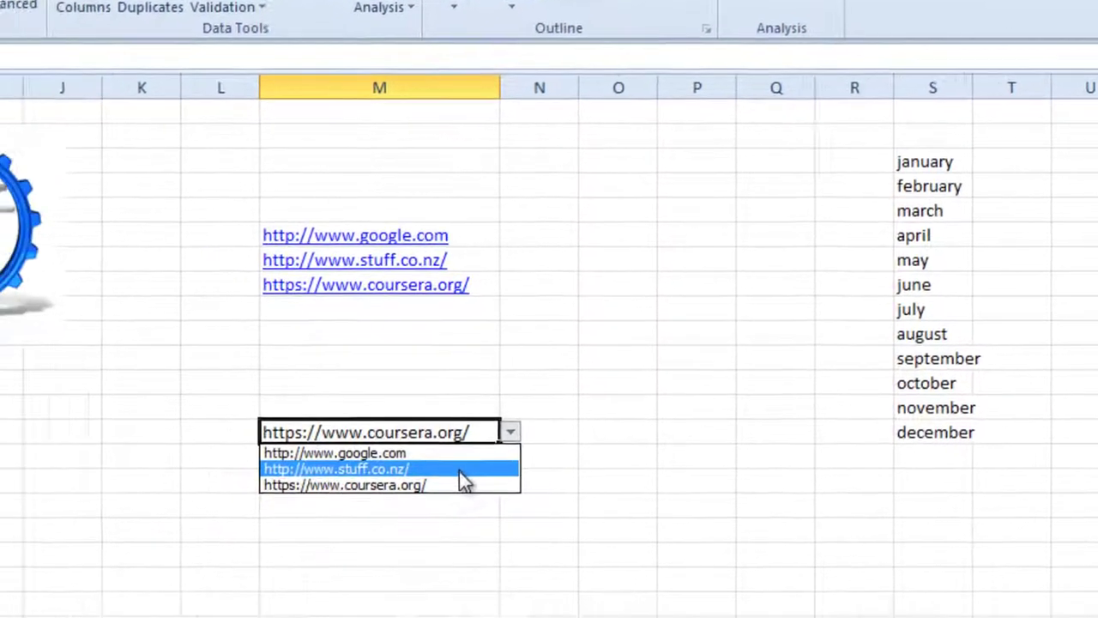
pyautogui.click(343, 508)
# Step: Enter =HYPERLINK(M14, "selected site") in M16 and follow the link
pyautogui.click(561, 414)
pyautogui.write('=herp')
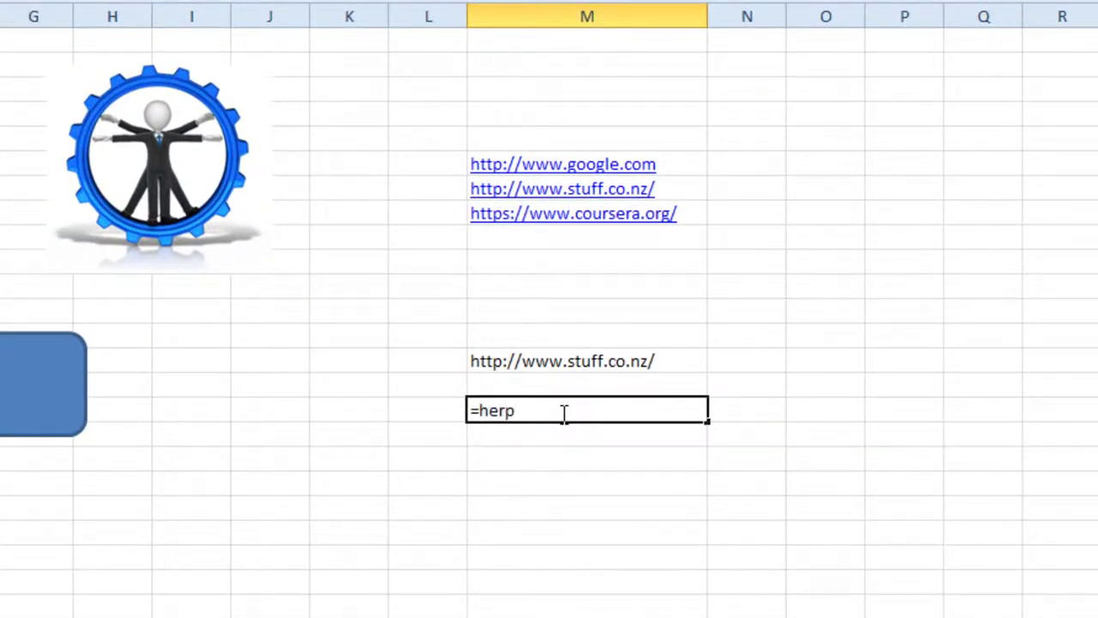
pyautogui.press('BackSpace')
pyautogui.press('BackSpace')
pyautogui.press('BackSpace')
pyautogui.write('ype')
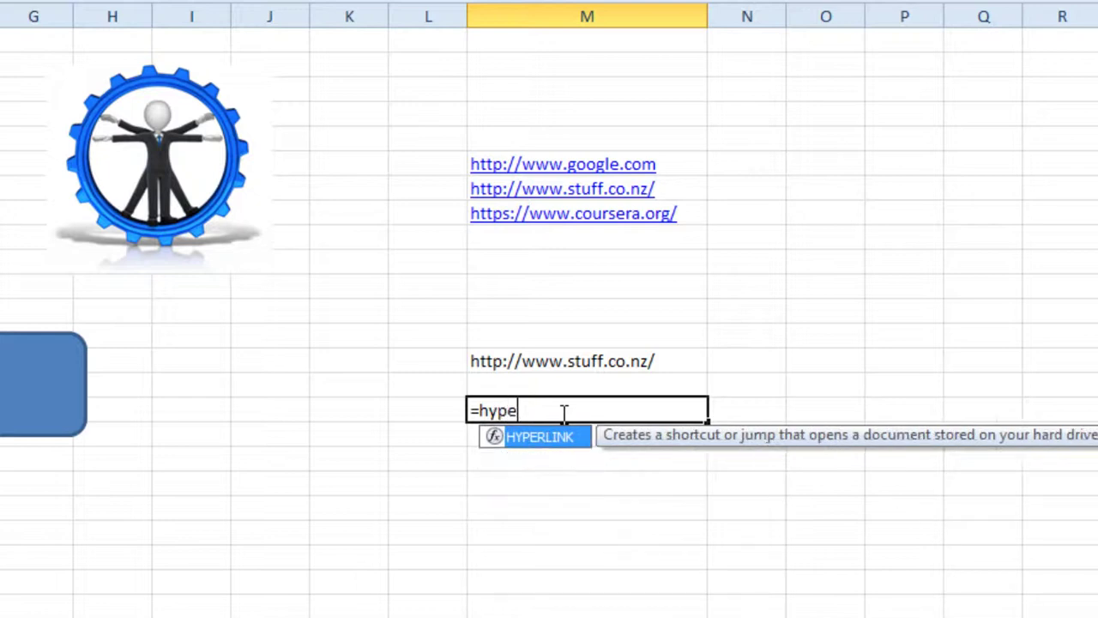
pyautogui.doubleClick(559, 434)
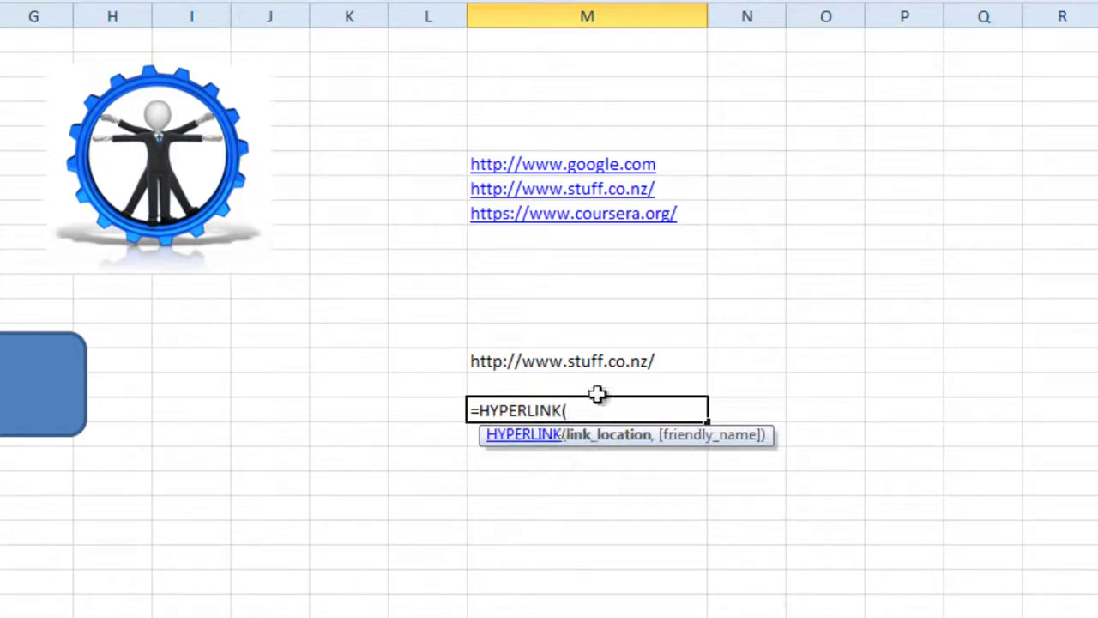
pyautogui.click(622, 364)
pyautogui.write(',')
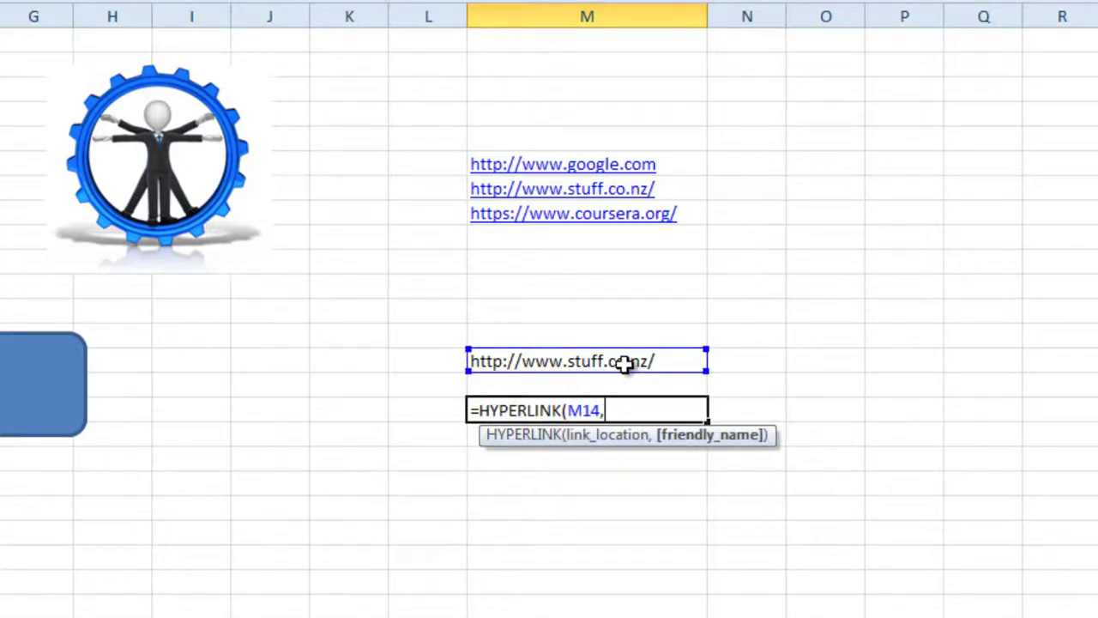
pyautogui.write(' "selected sitre')
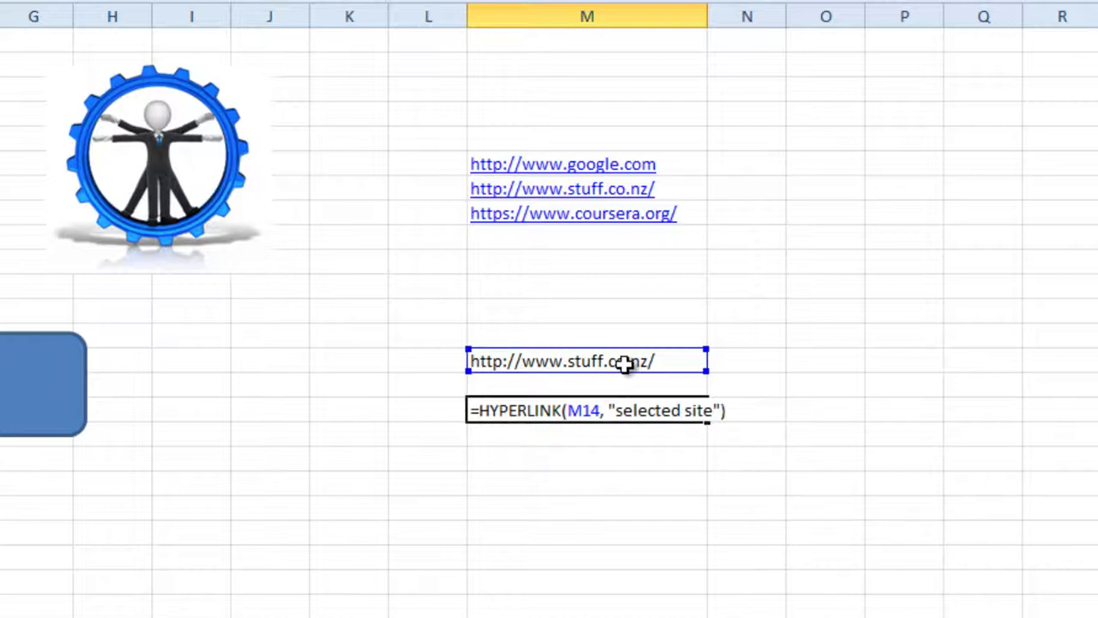
pyautogui.press('Return')
pyautogui.click(541, 532)
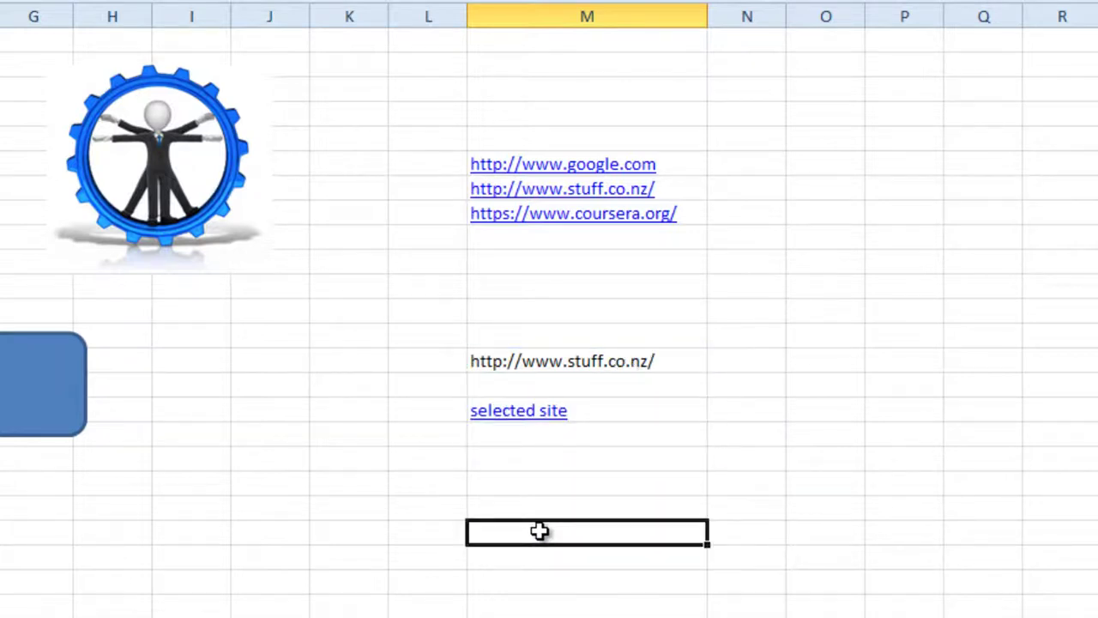
pyautogui.click(502, 414)
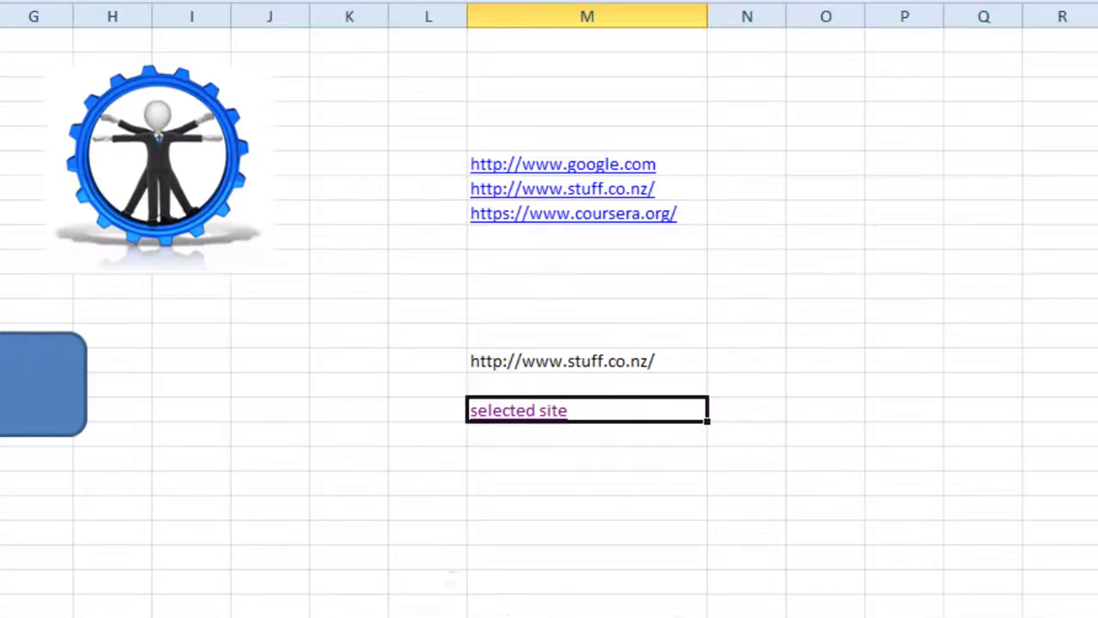
# Step: Change M14 to stuff.co.nz then coursera, and follow the selected site link to Coursera
pyautogui.click(700, 363)
pyautogui.click(716, 367)
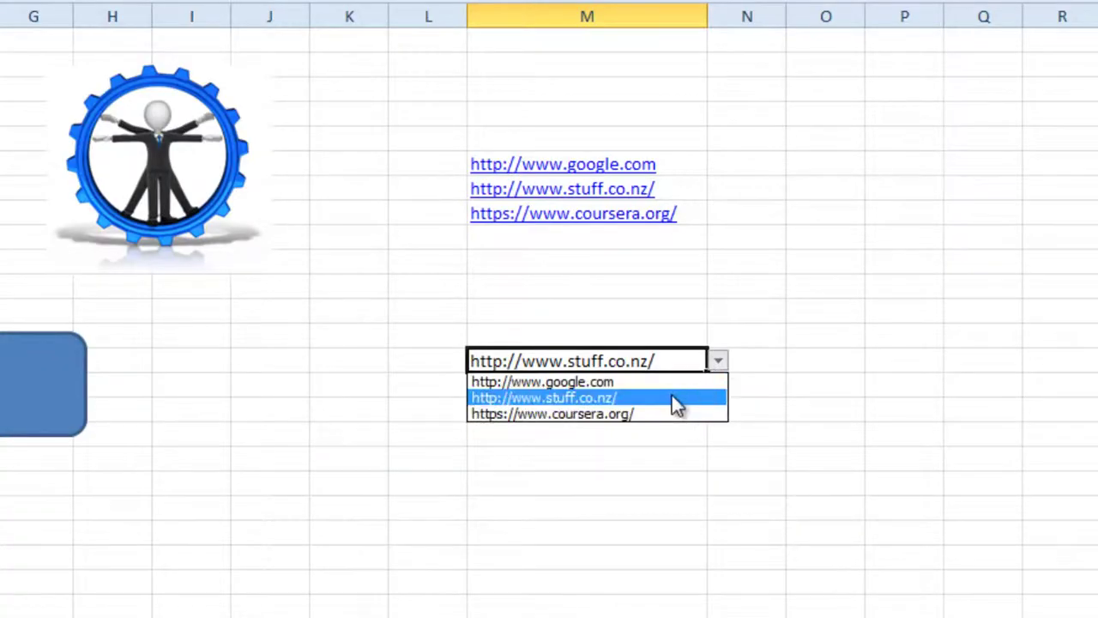
pyautogui.click(670, 395)
pyautogui.click(715, 364)
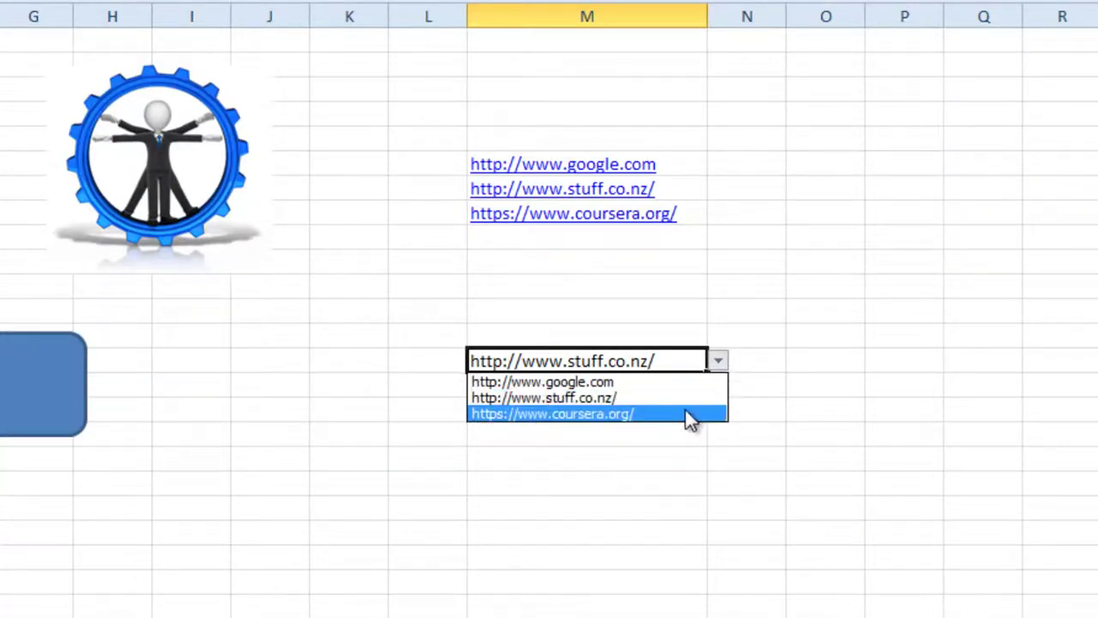
pyautogui.click(689, 415)
pyautogui.click(608, 507)
pyautogui.click(533, 418)
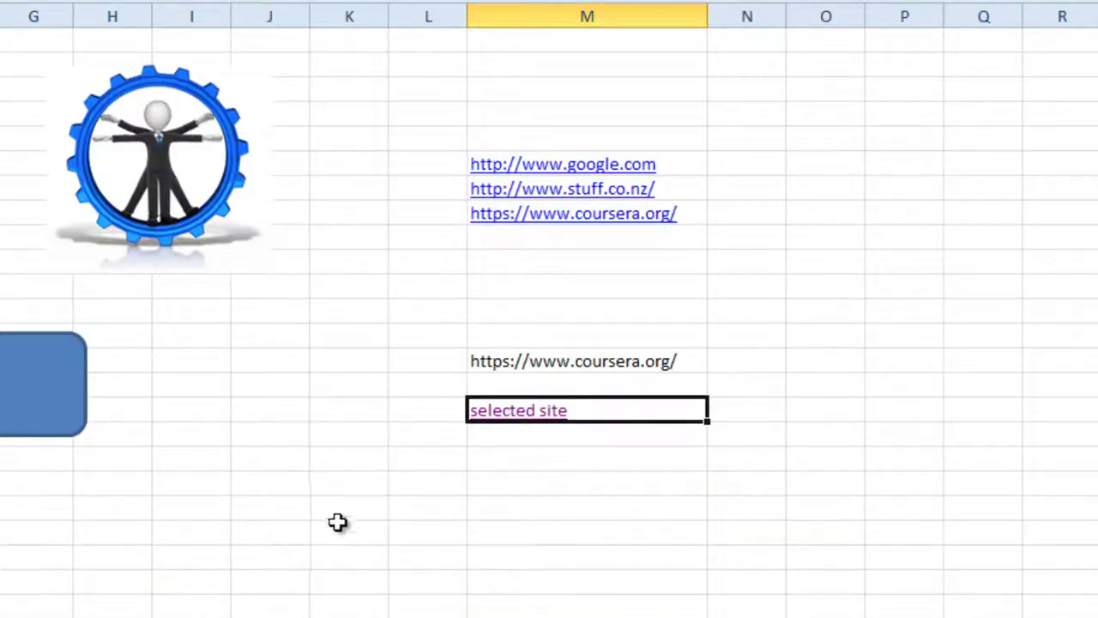
# Step: Back in Excel from the Coursera page, deselect the link cell
pyautogui.click(340, 524)
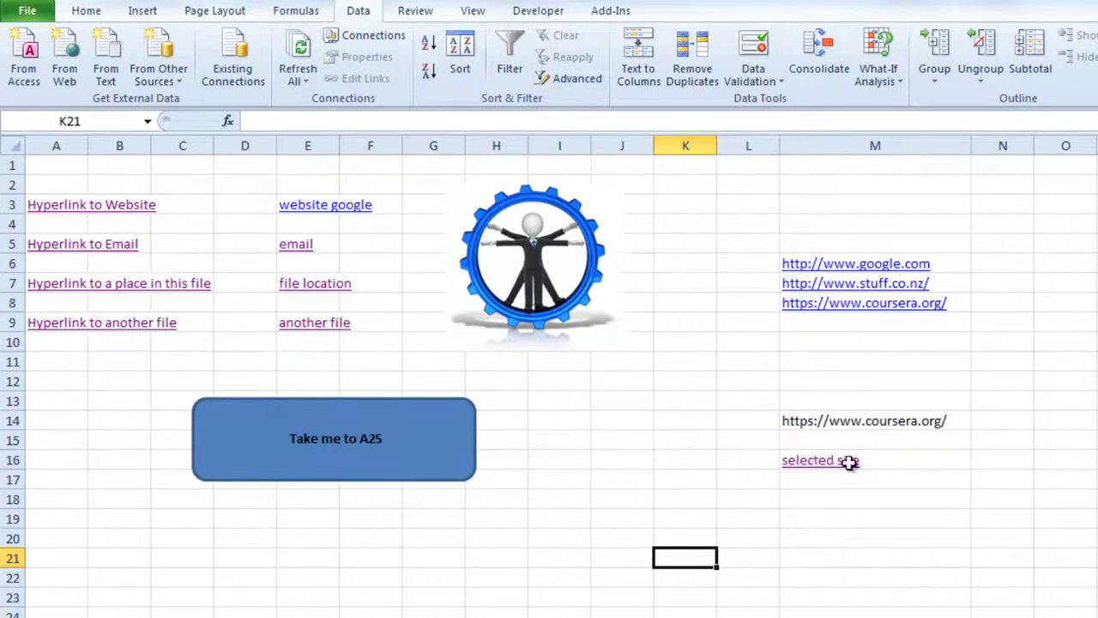
# Step: Check M16's =HYPERLINK(M14, "selected site") formula, then select the block E19:H21
pyautogui.click(968, 461)
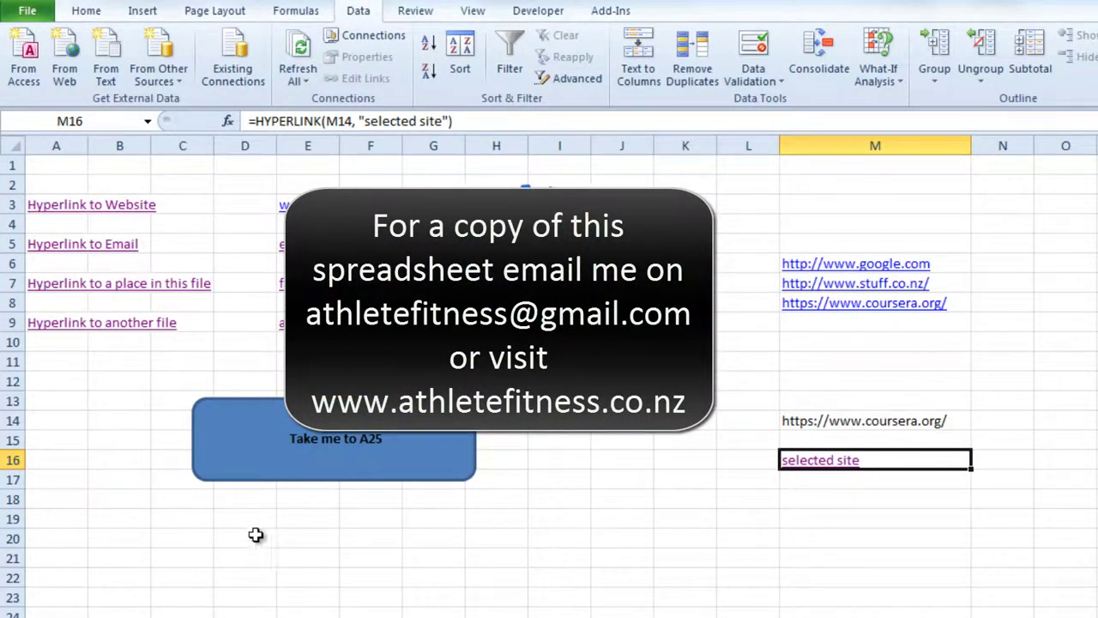
pyautogui.click(326, 520)
pyautogui.moveTo(388, 525); pyautogui.dragTo(501, 557)
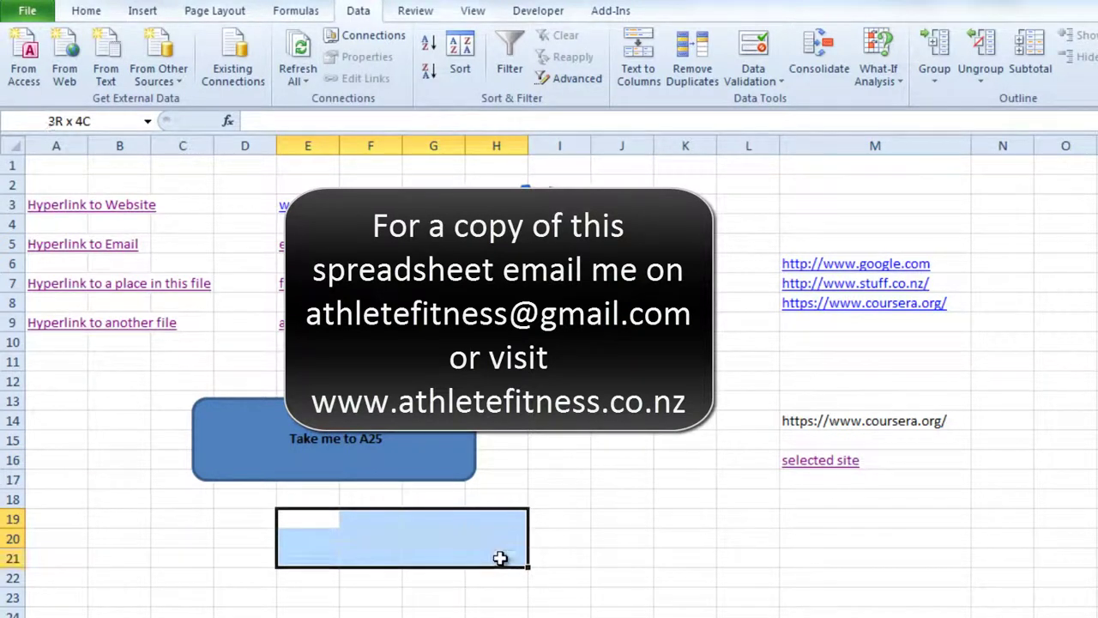
# Step: Merge and centre E19:H21, fill it yellow, and type Link
pyautogui.click(86, 10)
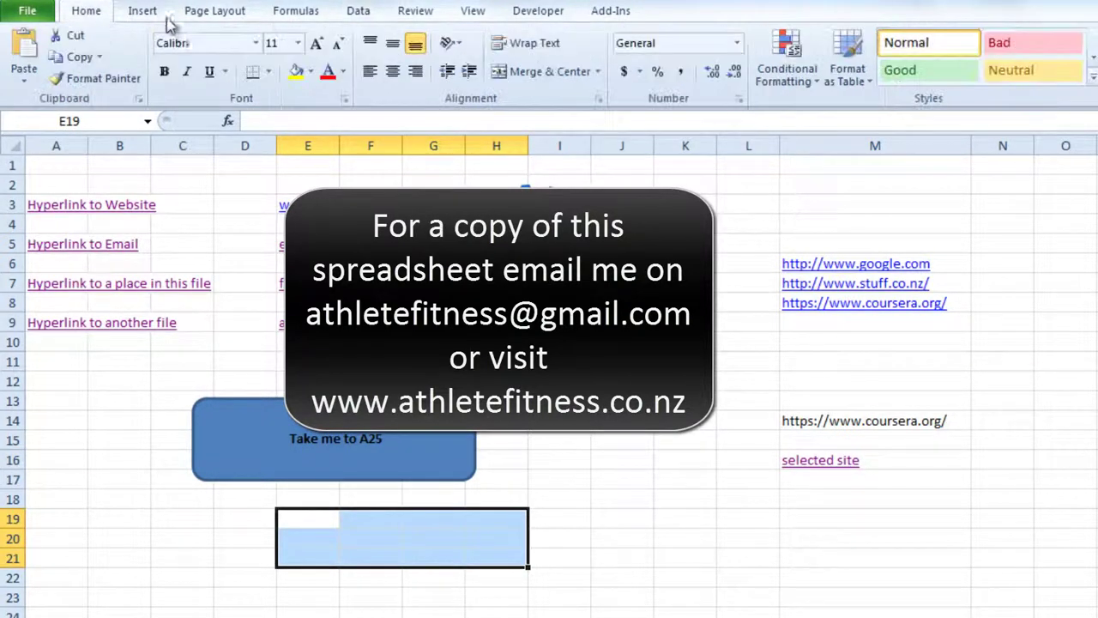
pyautogui.click(504, 75)
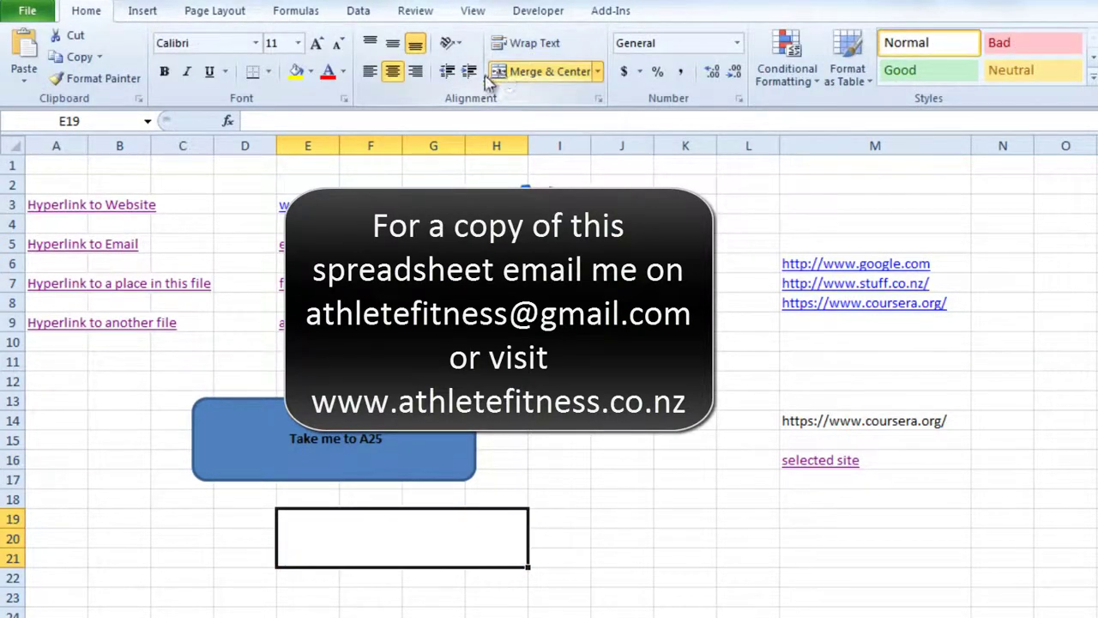
pyautogui.click(296, 72)
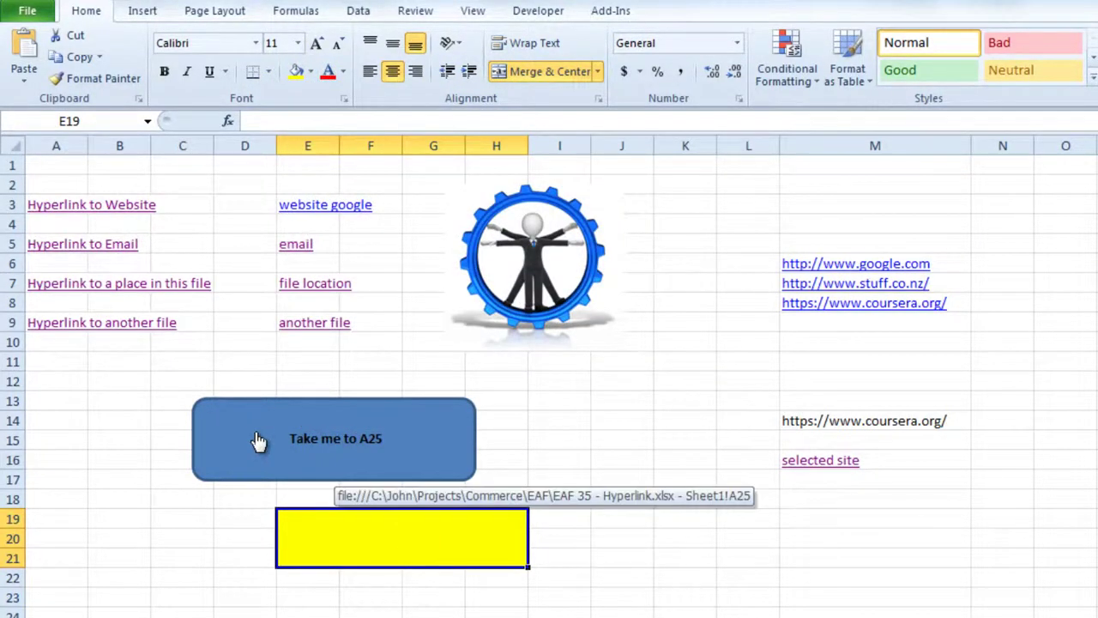
pyautogui.write('Link')
pyautogui.press('Return')
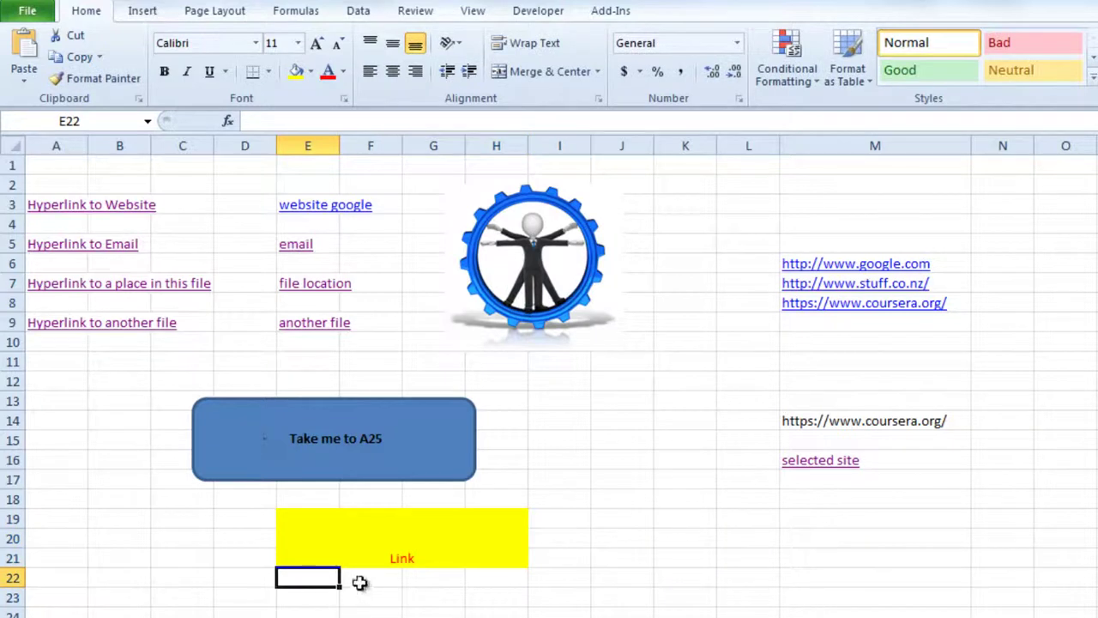
# Step: Make Link bold, 20-point and middle-aligned, then open the cell's Hyperlink dialog
pyautogui.click(376, 539)
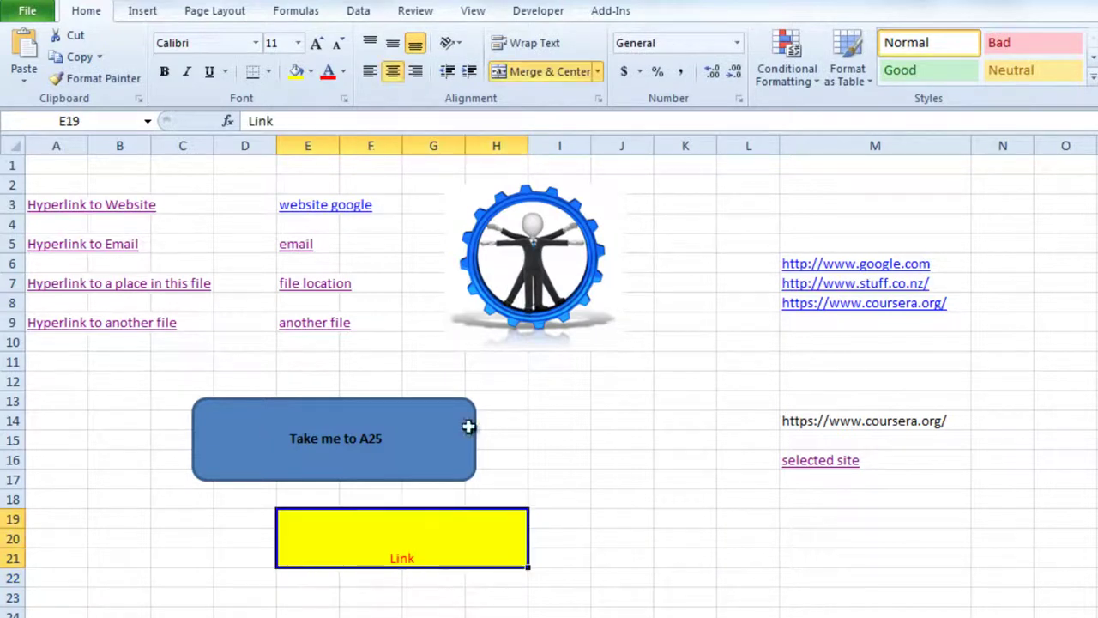
pyautogui.click(283, 53)
pyautogui.write('20')
pyautogui.press('Return')
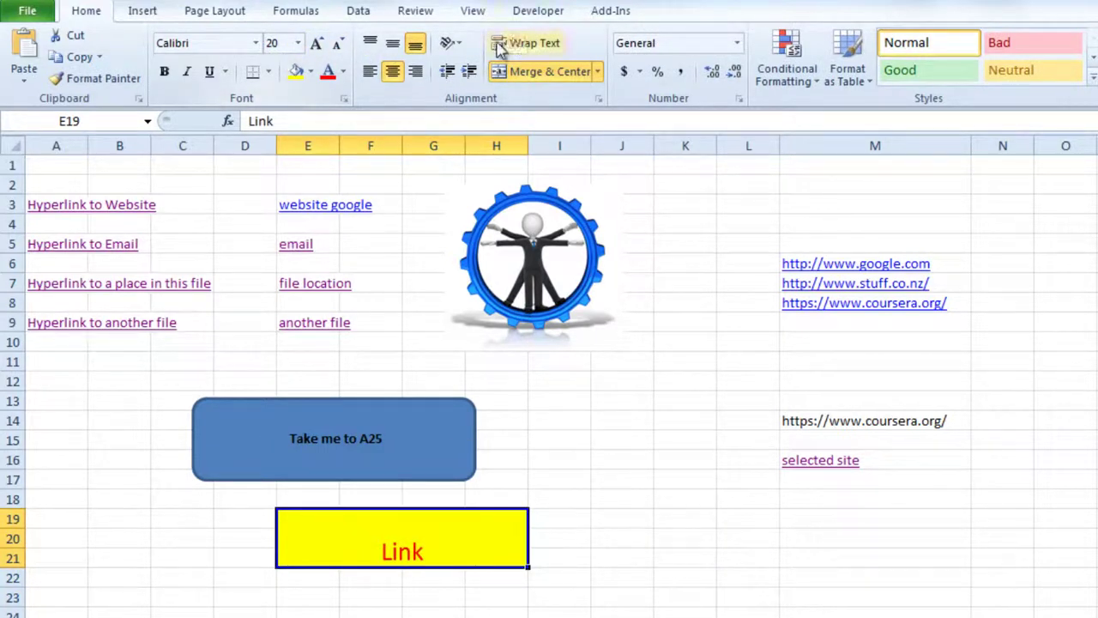
pyautogui.click(392, 43)
pyautogui.click(164, 72)
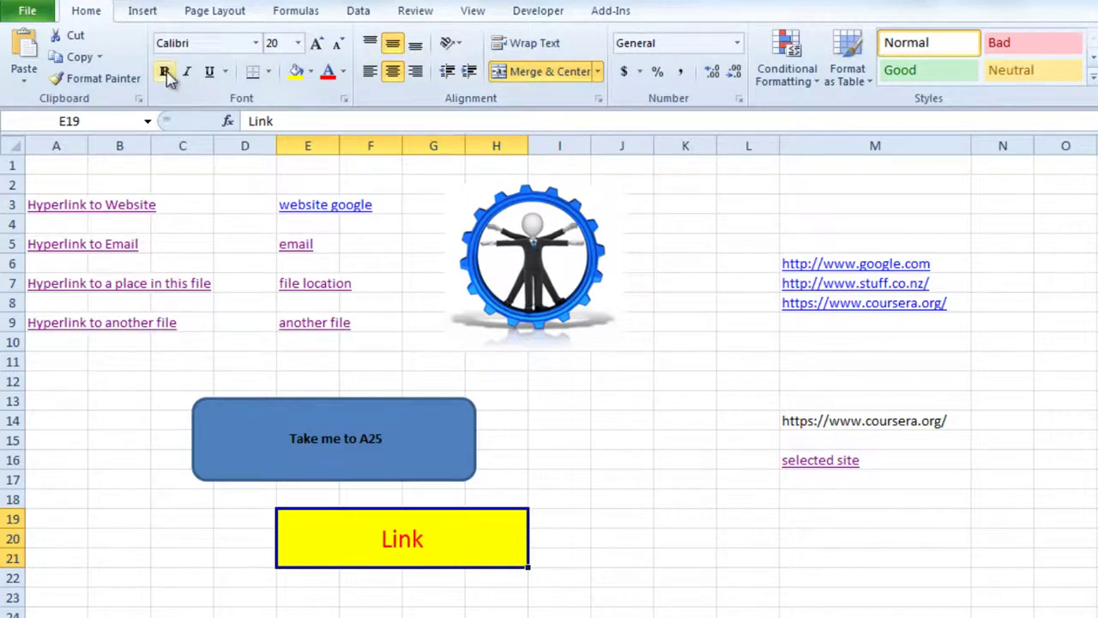
pyautogui.rightClick(357, 542)
pyautogui.click(396, 523)
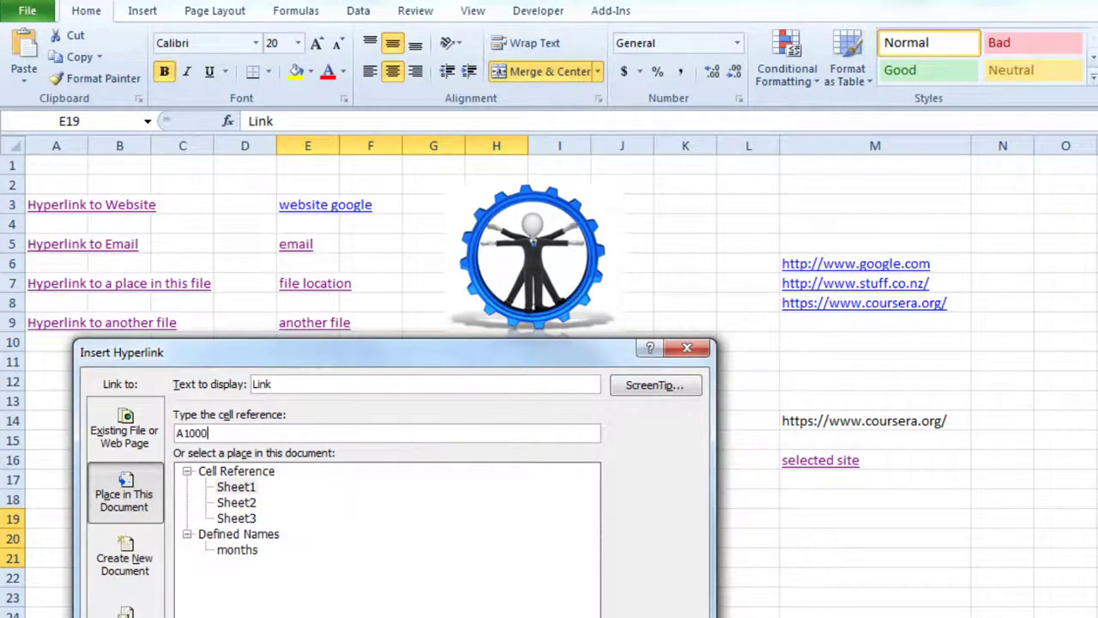
# Step: Link the cell to A1000, test that it jumps there, then return to A1
pyautogui.press('Return')
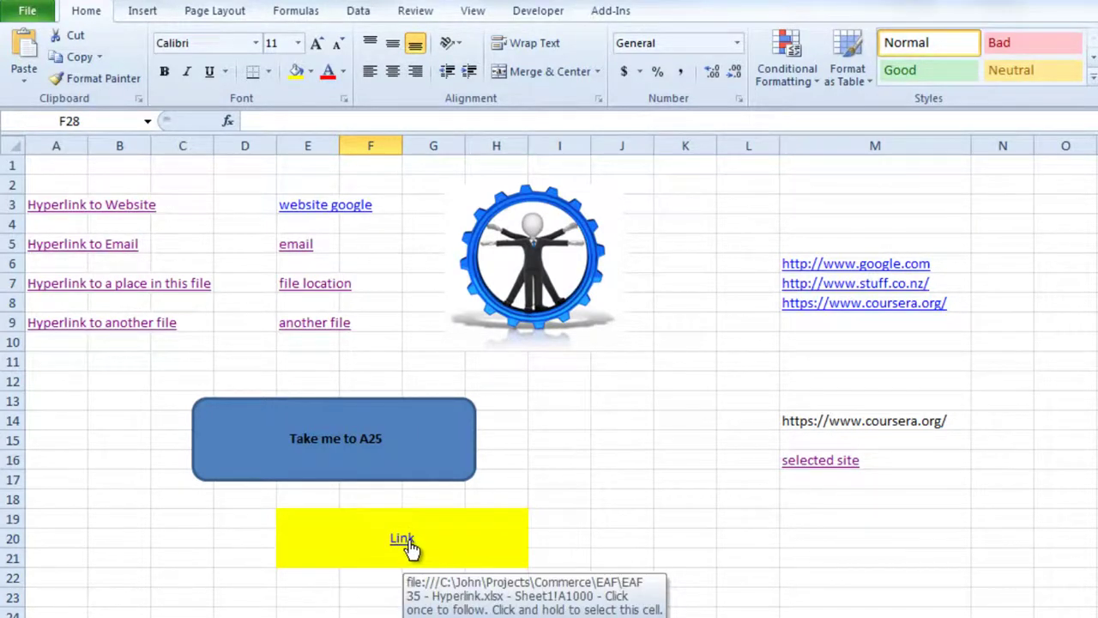
pyautogui.click(405, 540)
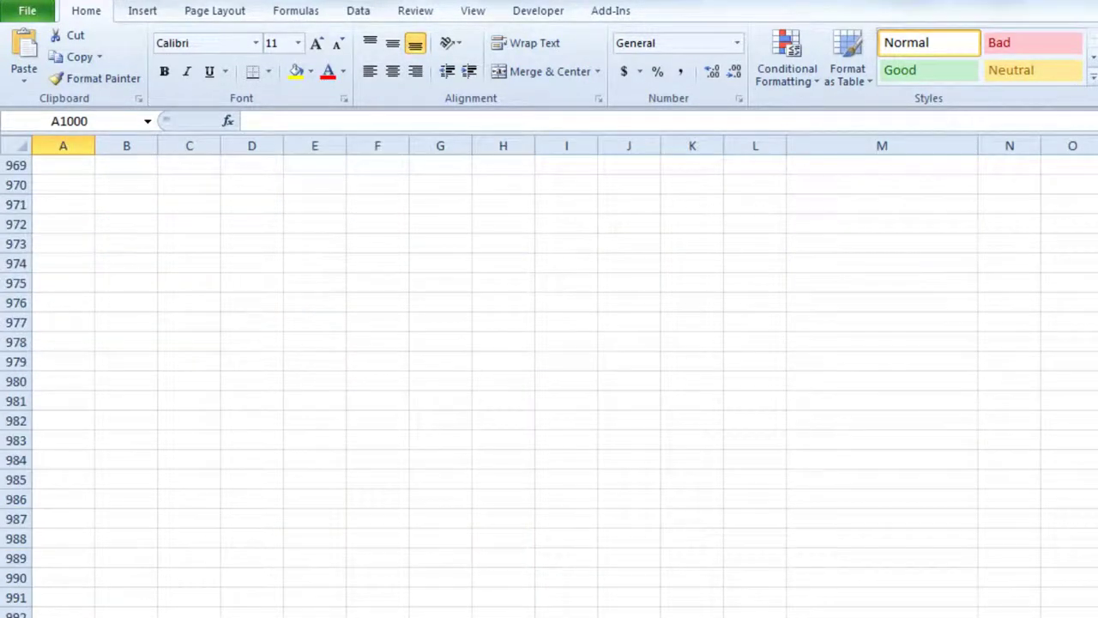
pyautogui.hotkey('ctrl', 'Home')
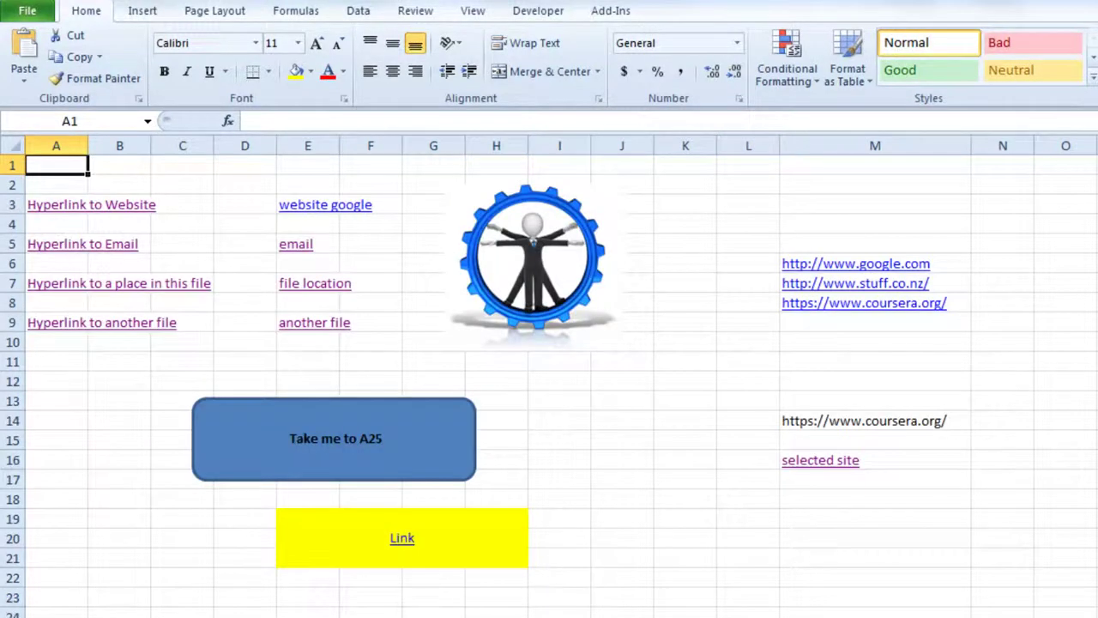